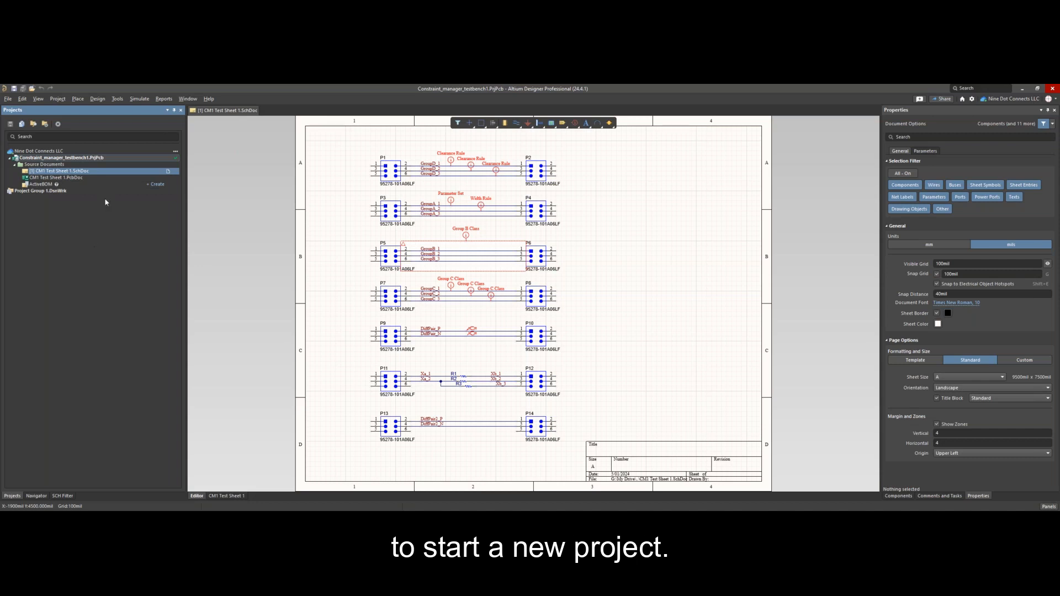
# Step: Start a new empty PCB project and choose Local Projects as its location
pyautogui.click(7, 98)
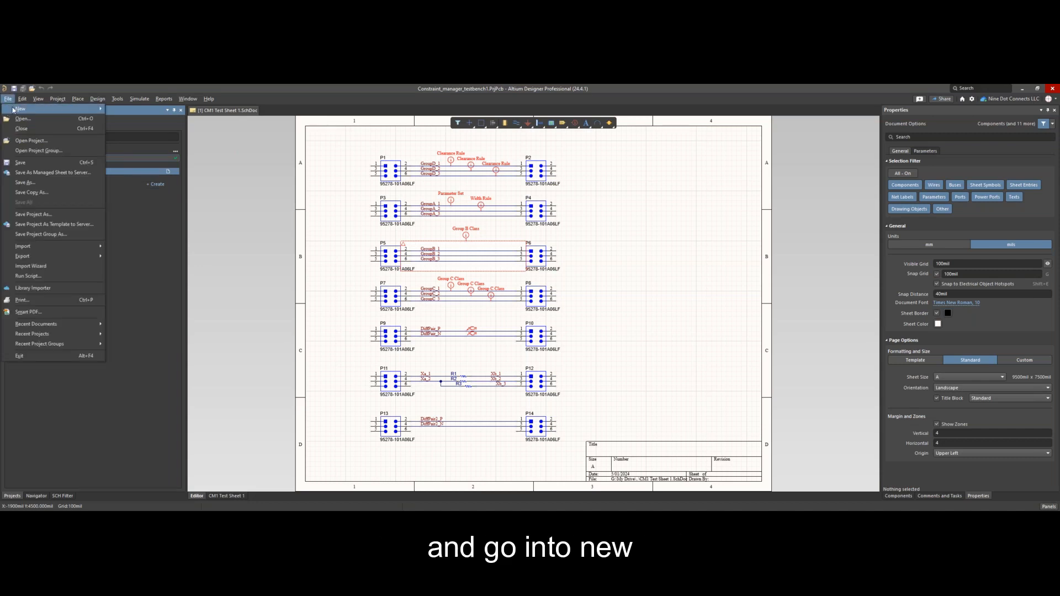
pyautogui.moveTo(83, 109)
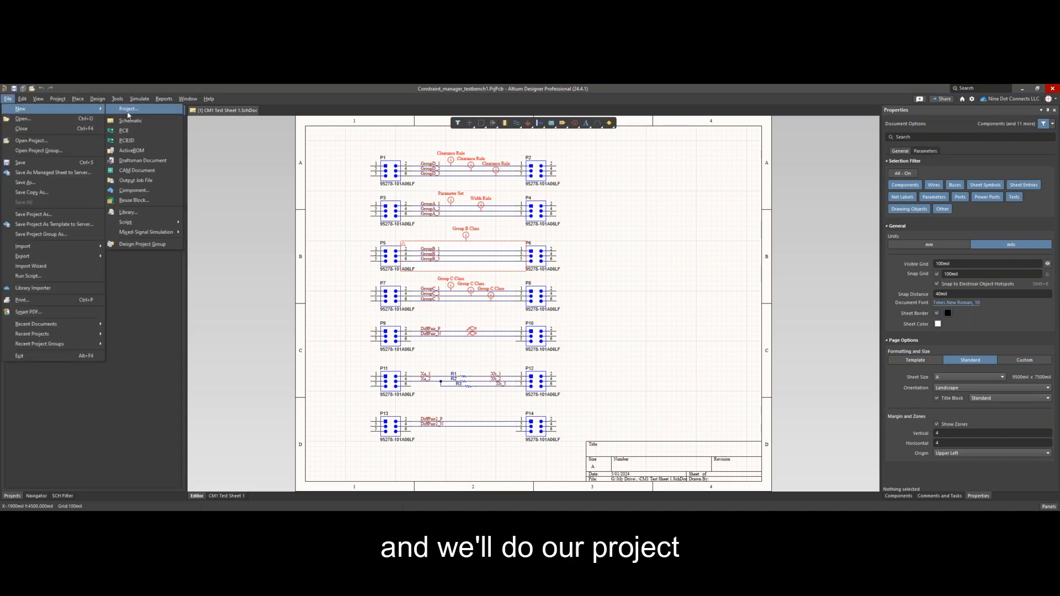
pyautogui.click(127, 109)
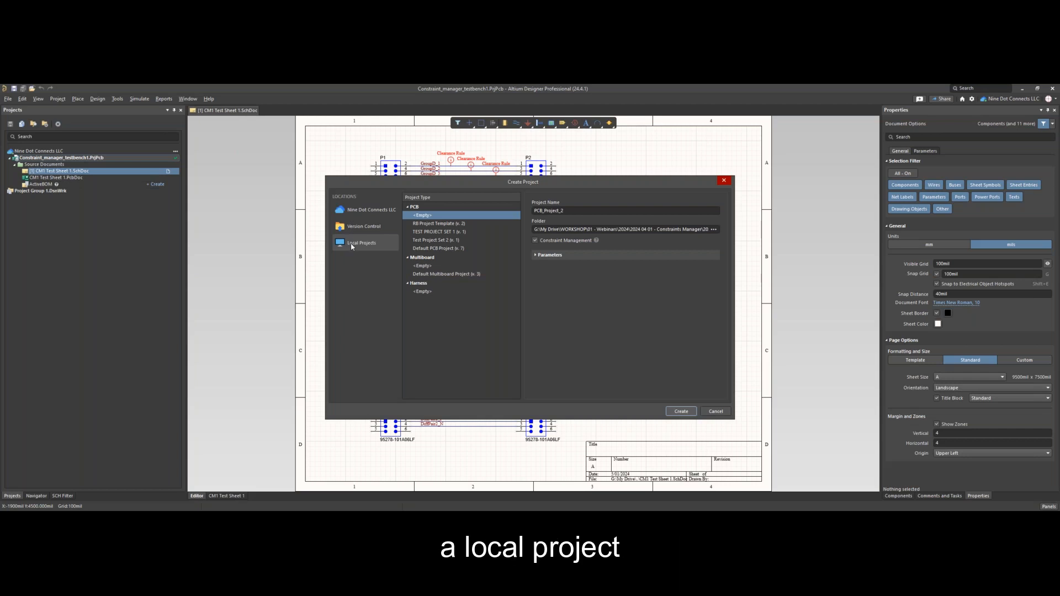
pyautogui.click(359, 228)
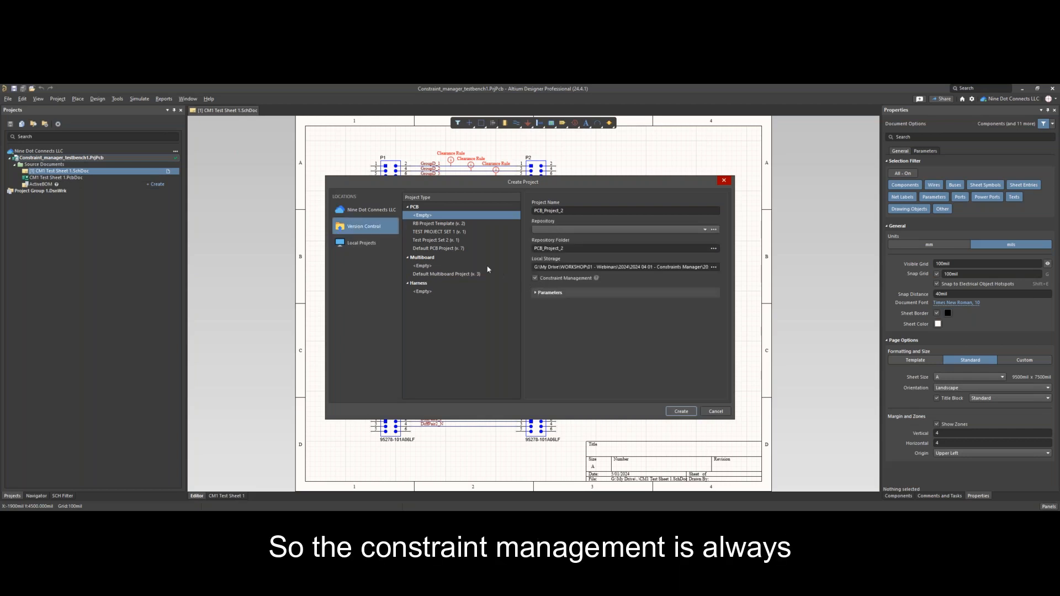
pyautogui.click(377, 213)
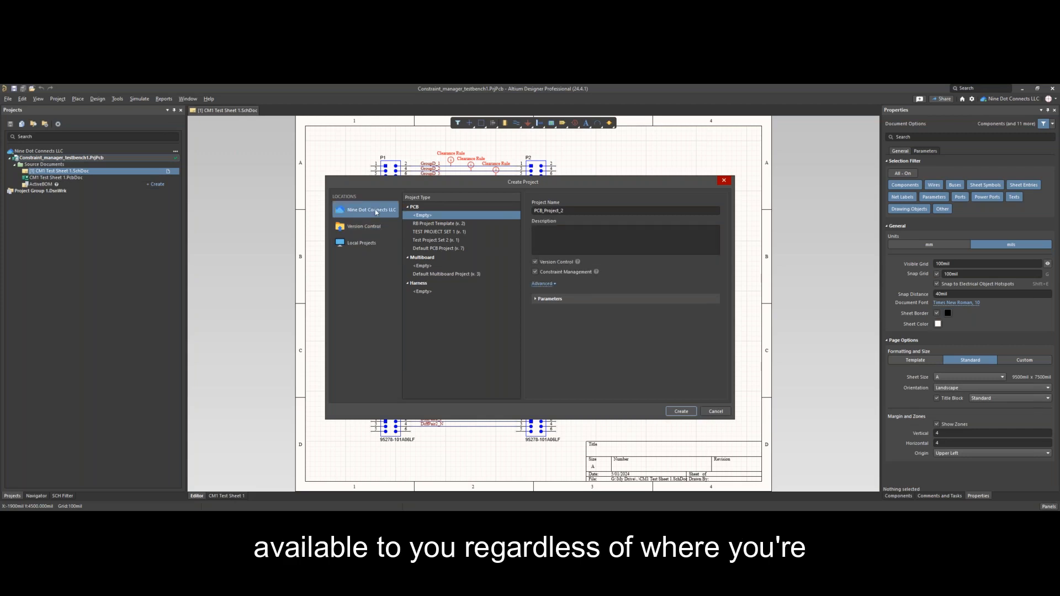
pyautogui.click(358, 244)
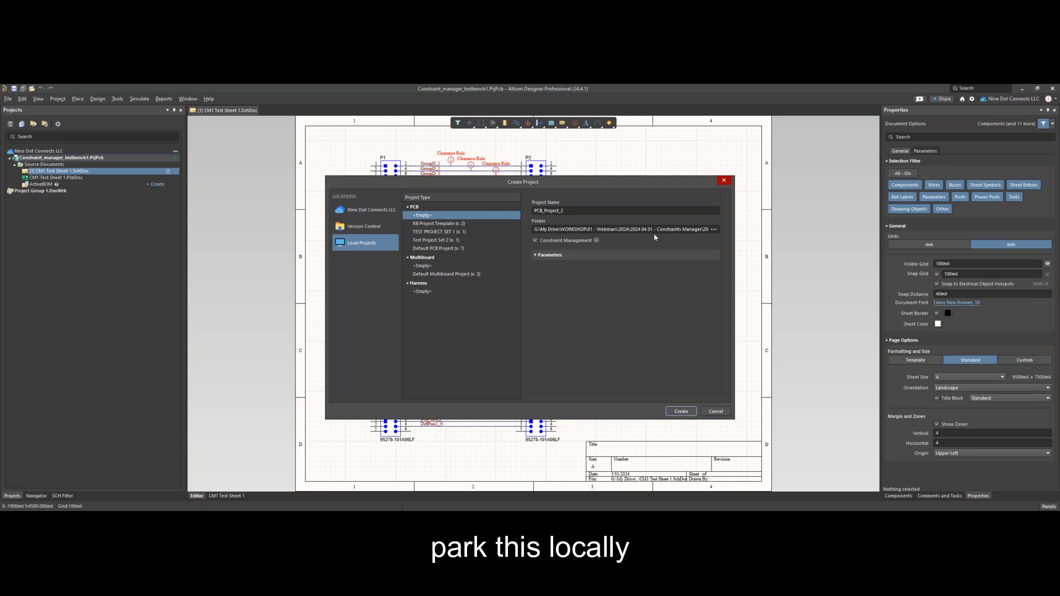
# Step: Name the project 2024 05 01 - Demo and create it with constraint management enabled
pyautogui.click(588, 210)
pyautogui.write('20')
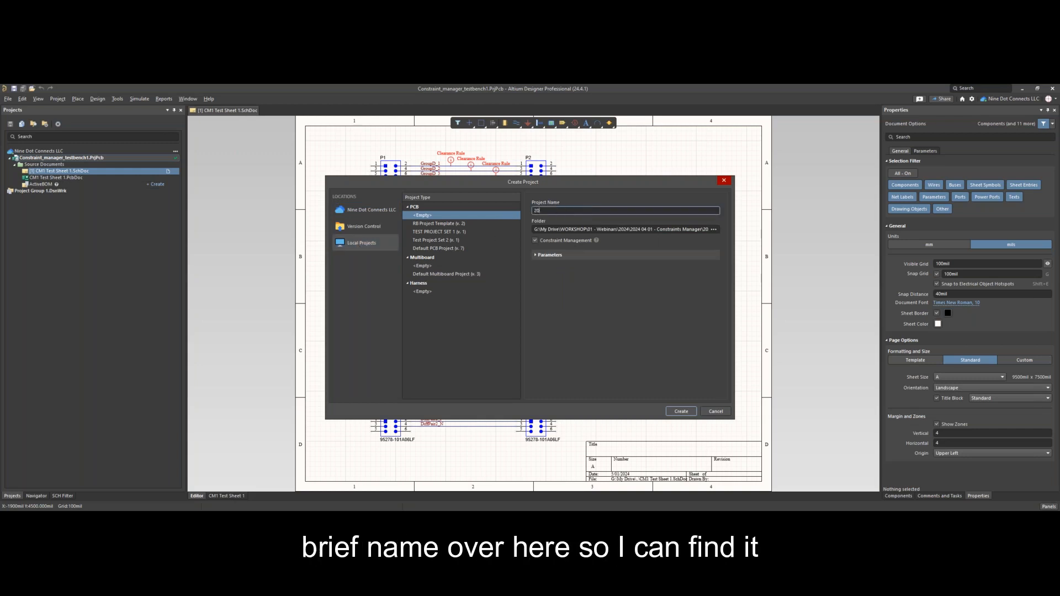
pyautogui.write('24 05 ')
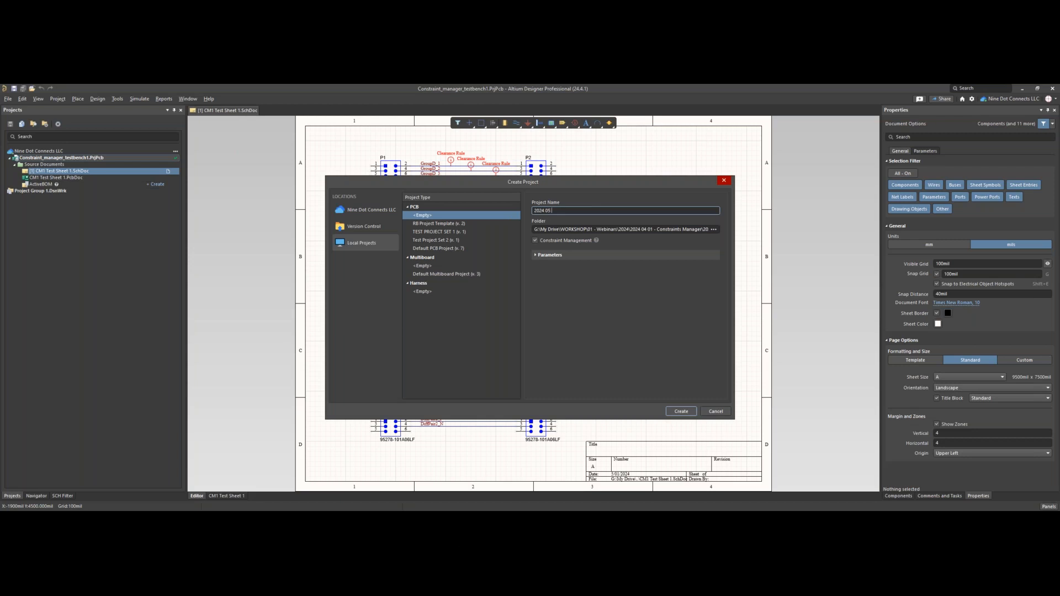
pyautogui.write('01 - Demo')
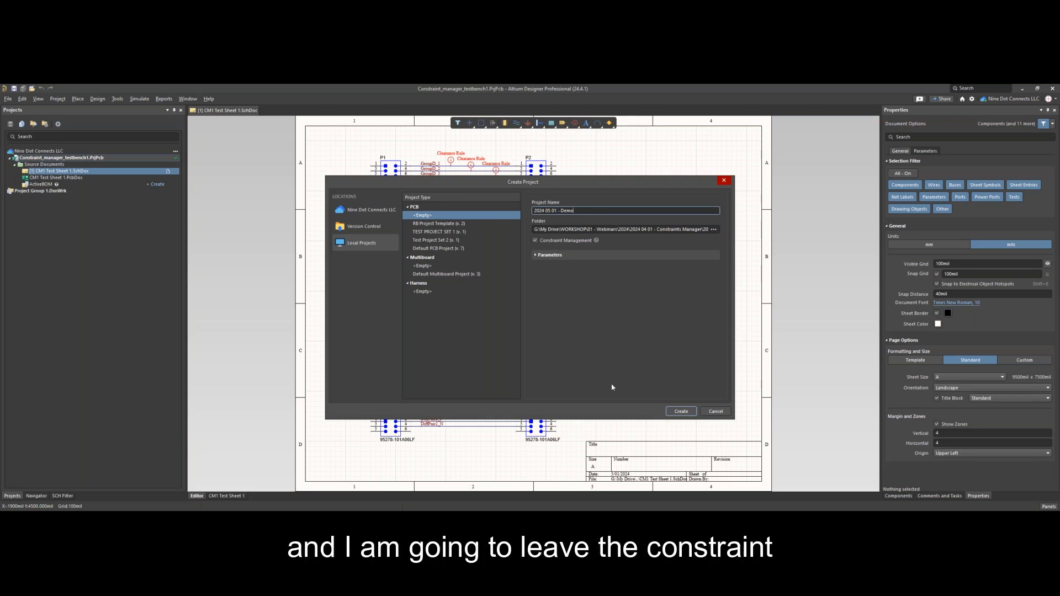
pyautogui.click(670, 410)
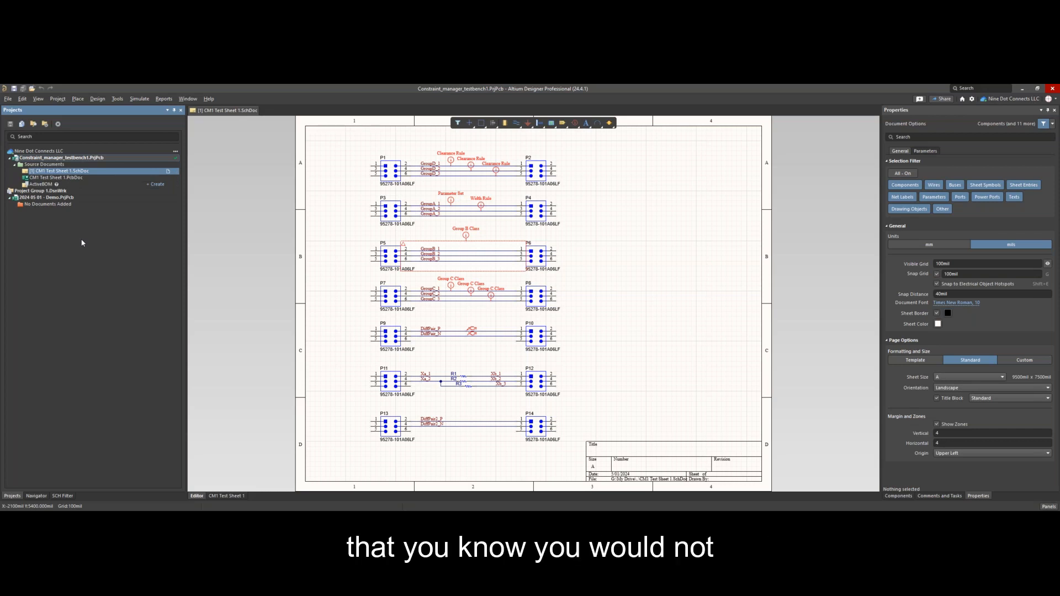
# Step: Add a new schematic and a new PCB document to the 2024 05 01 - Demo project
pyautogui.rightClick(63, 206)
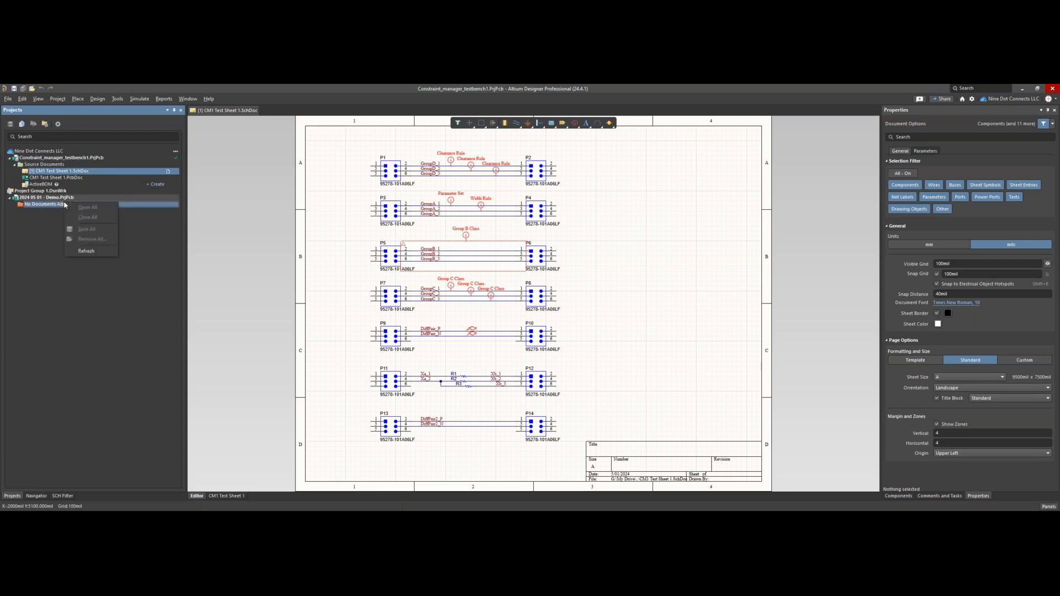
pyautogui.rightClick(59, 199)
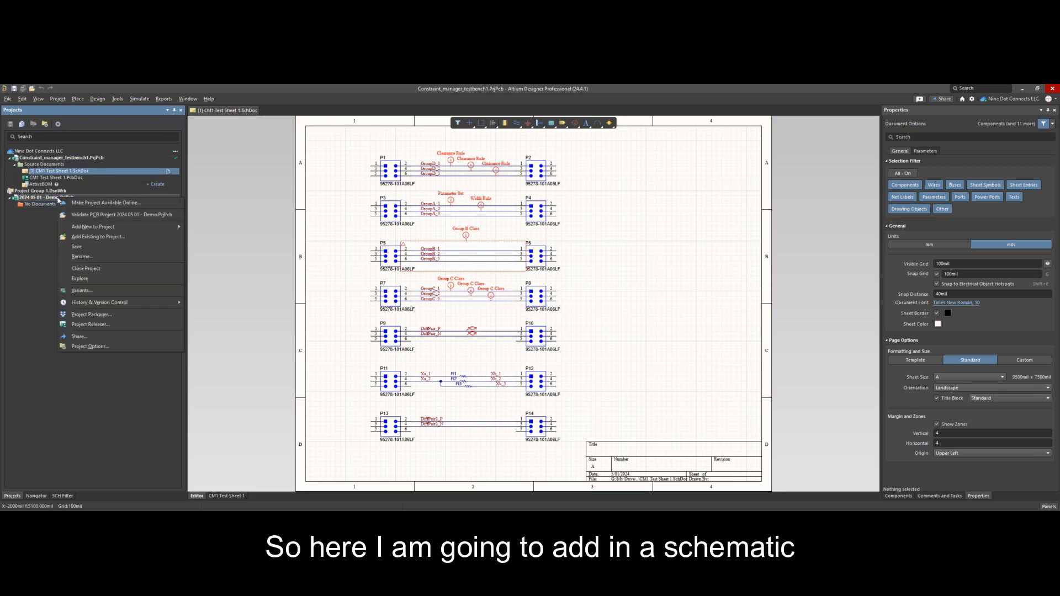
pyautogui.moveTo(161, 227)
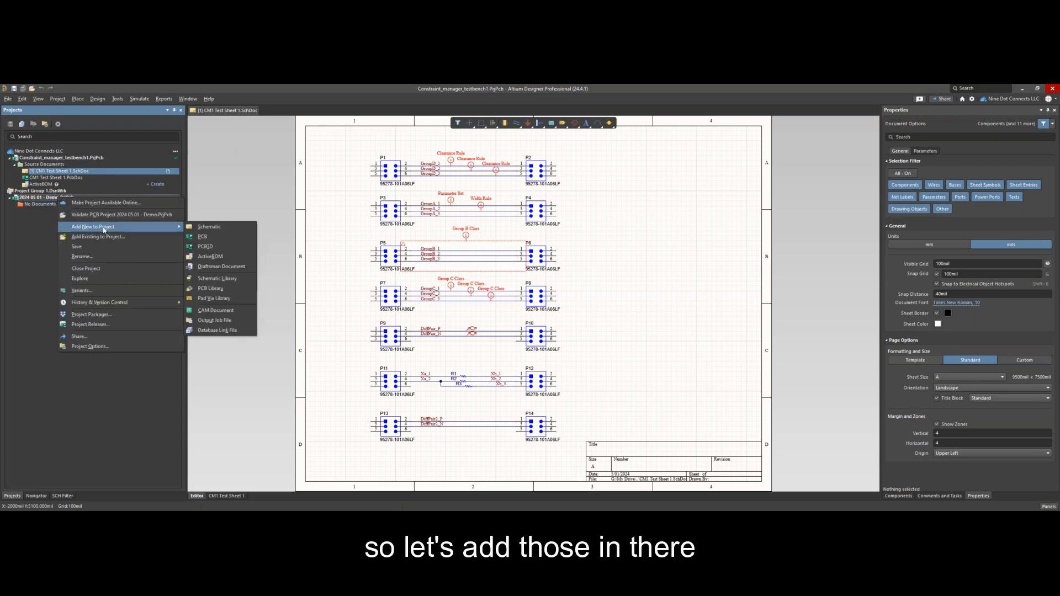
pyautogui.click(202, 228)
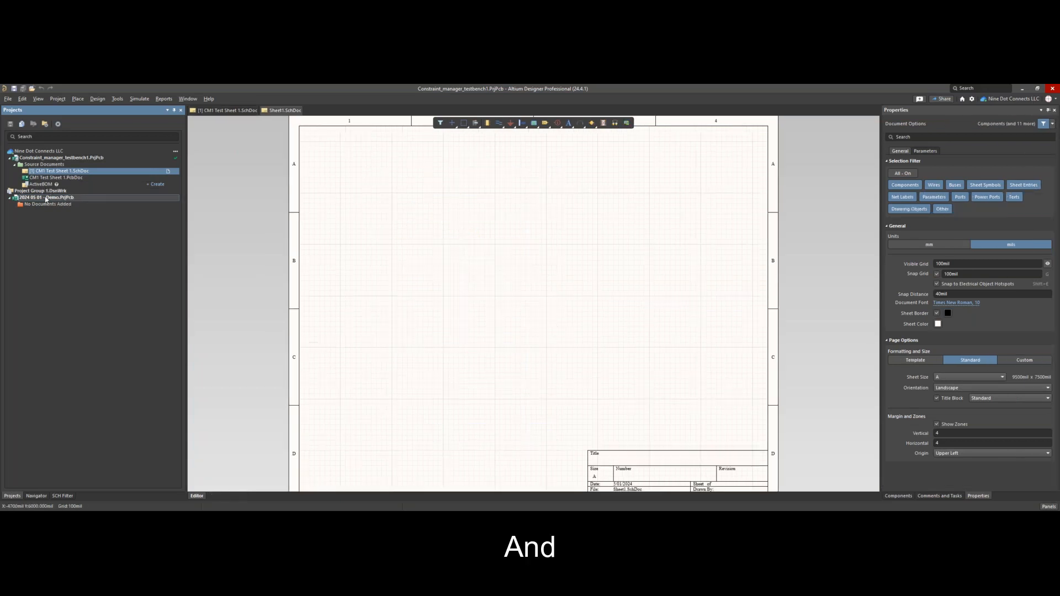
pyautogui.rightClick(46, 199)
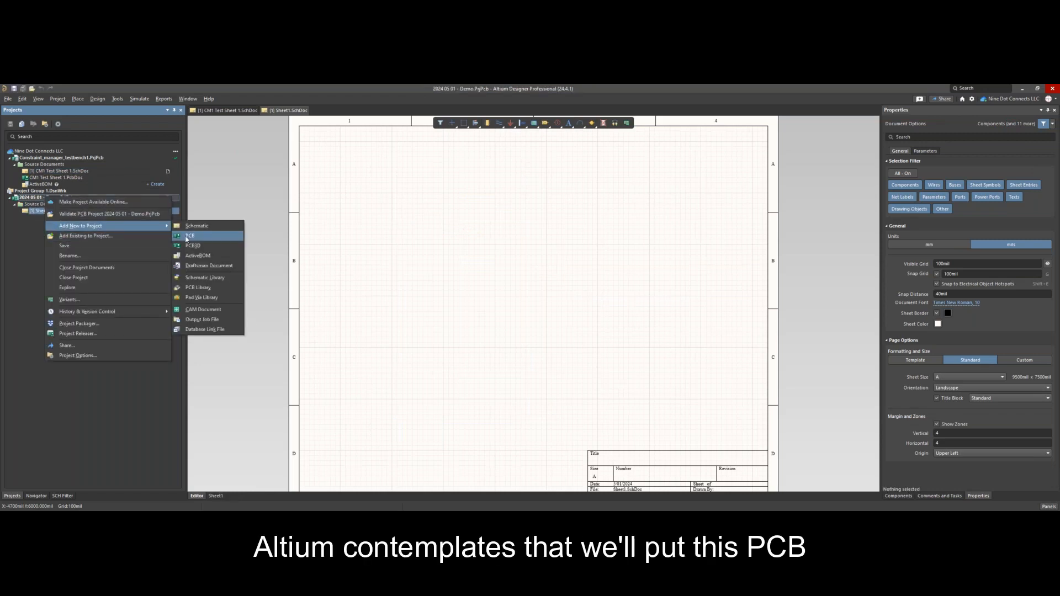
pyautogui.click(186, 237)
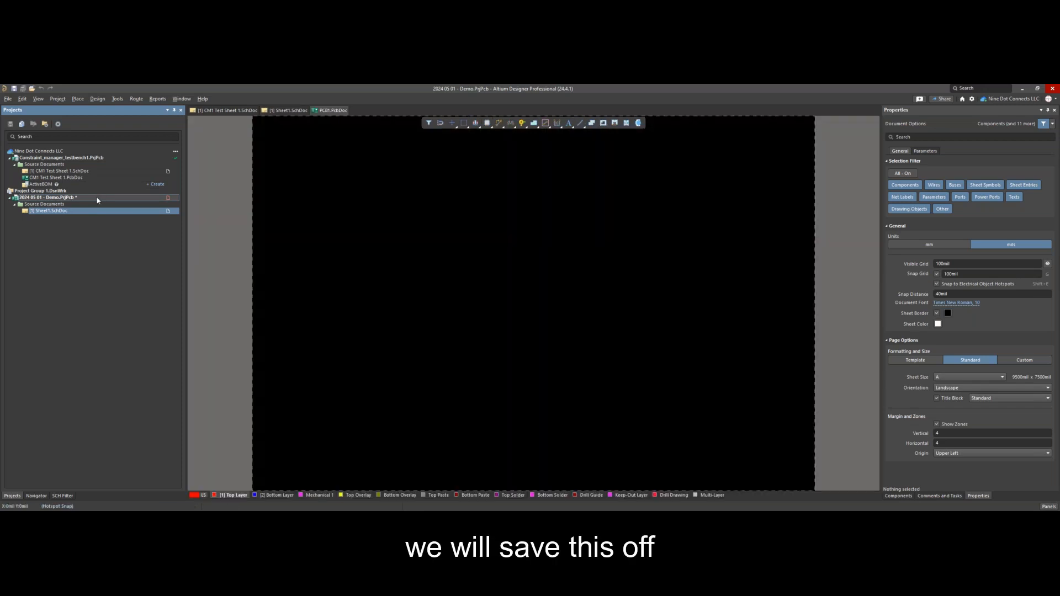
# Step: Save the 2024 05 01 - Demo project, naming both its PCB document and its schematic Demo
pyautogui.rightClick(96, 198)
pyautogui.rightClick(96, 196)
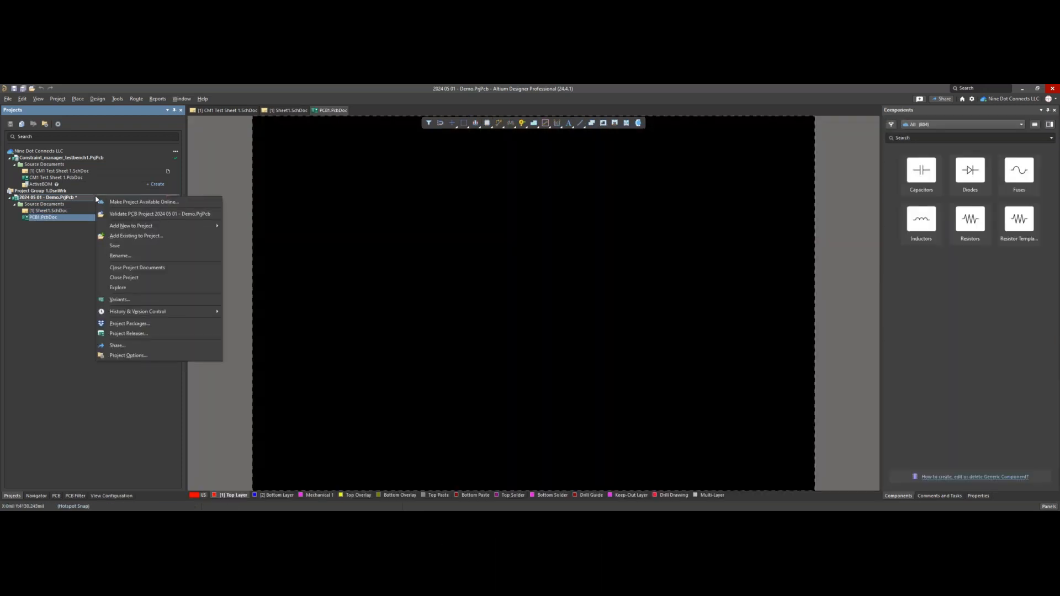
pyautogui.click(119, 246)
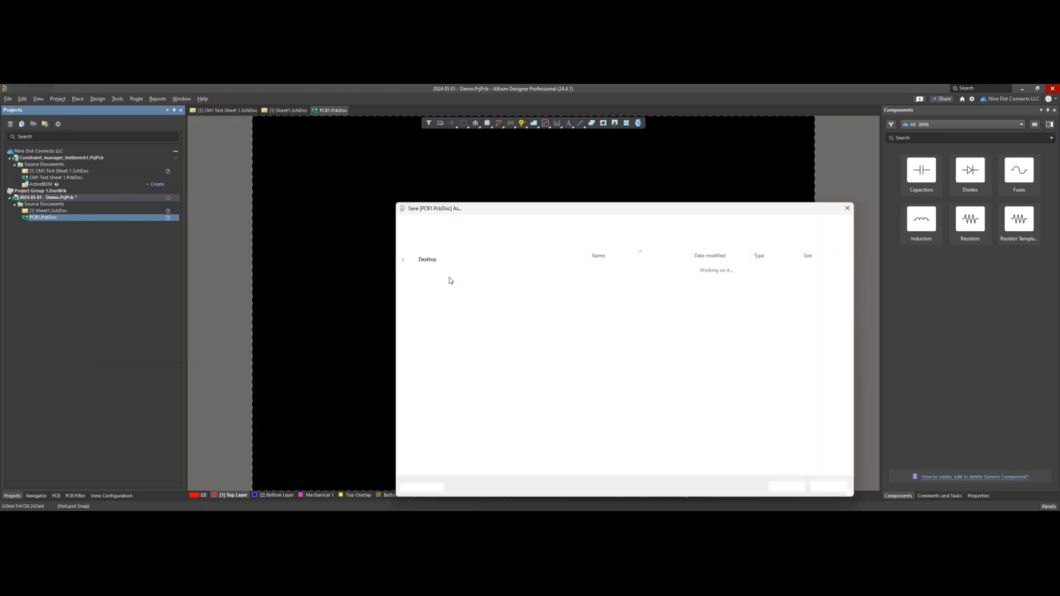
pyautogui.write('Demo')
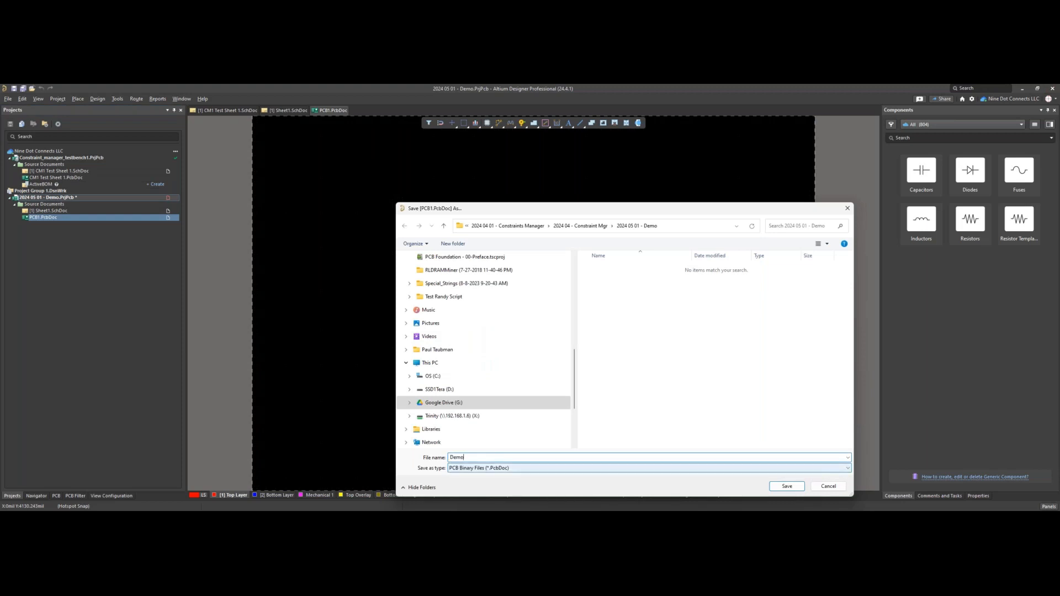
pyautogui.press('Return')
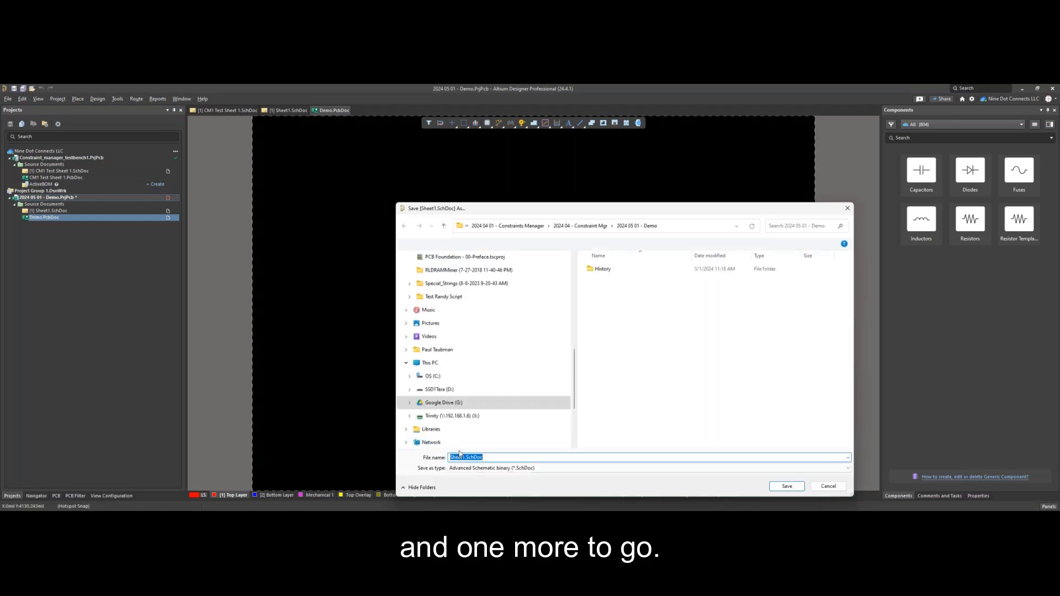
pyautogui.write('Demo')
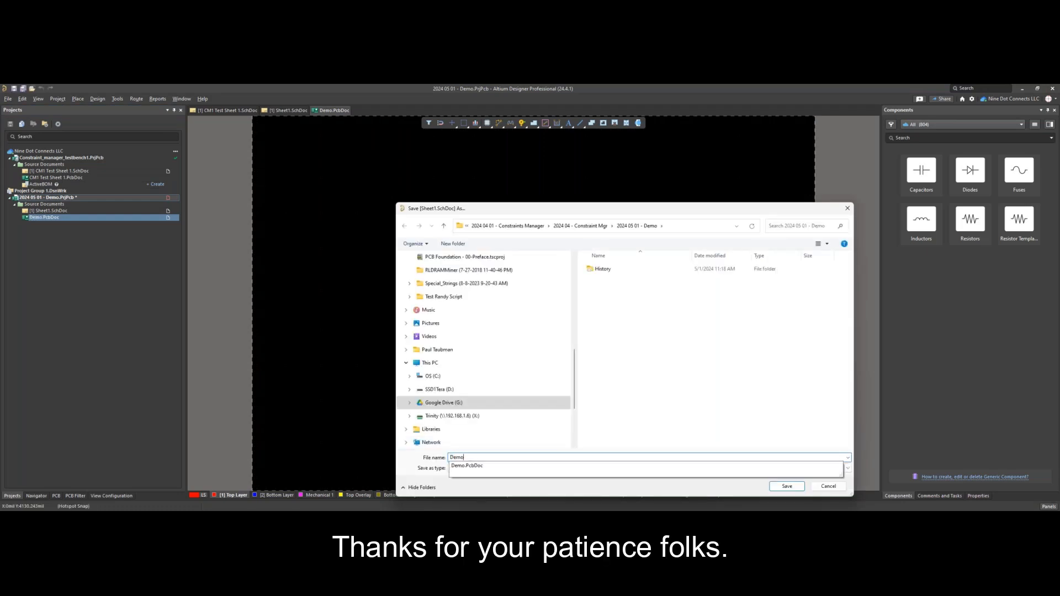
pyautogui.press('Return')
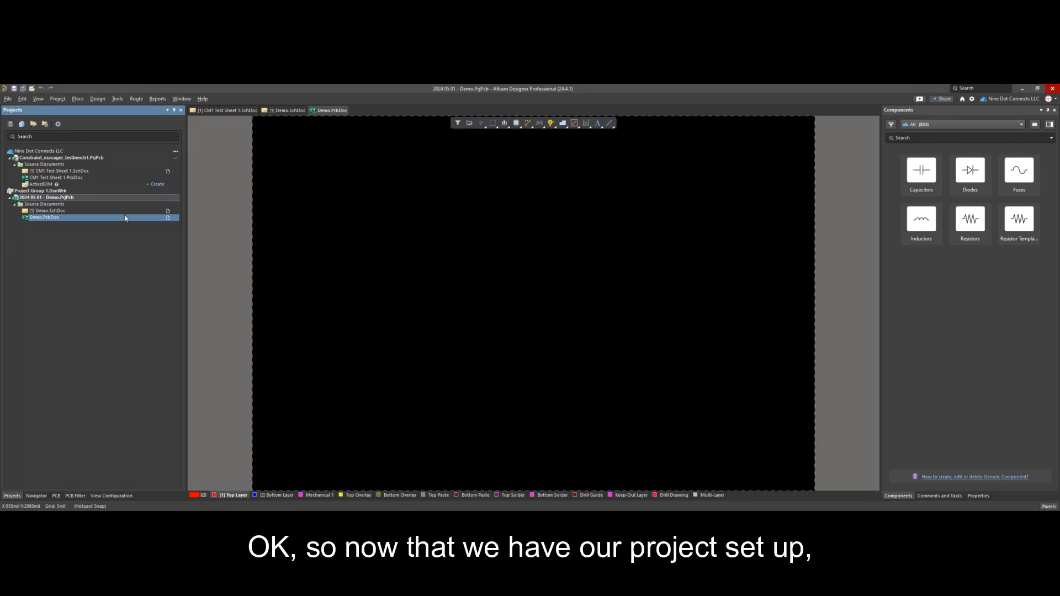
# Step: Open the Constraint Manager from the Demo schematic and view its physical and electrical constraints
pyautogui.click(50, 210)
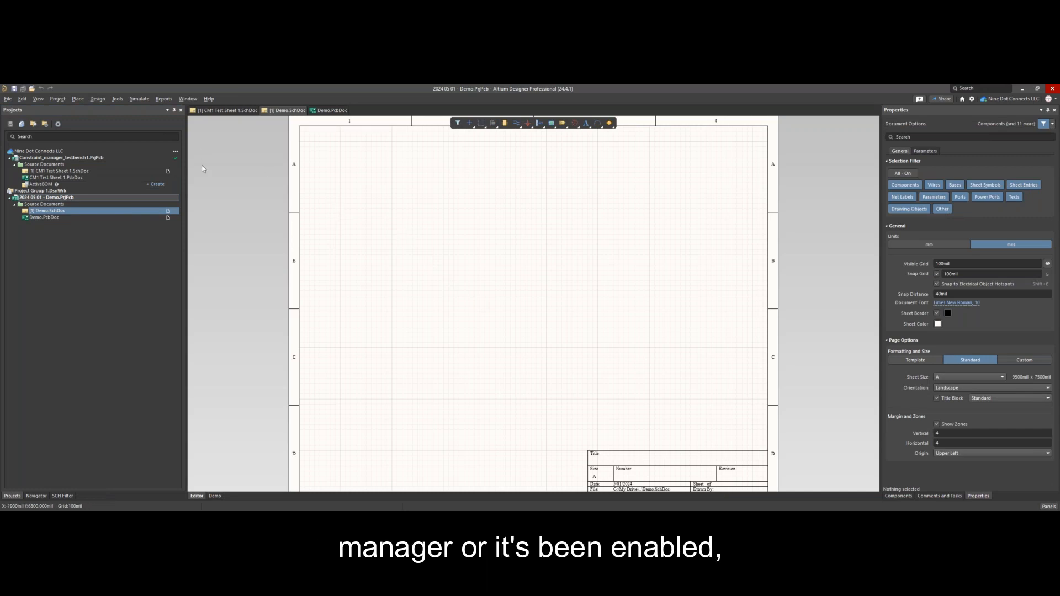
pyautogui.click(98, 99)
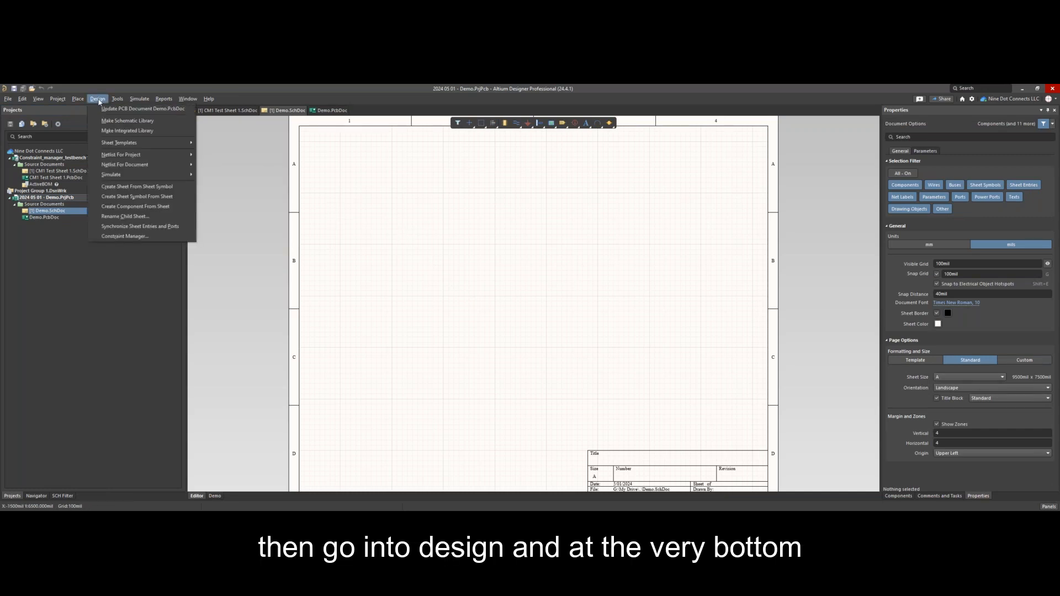
pyautogui.click(126, 237)
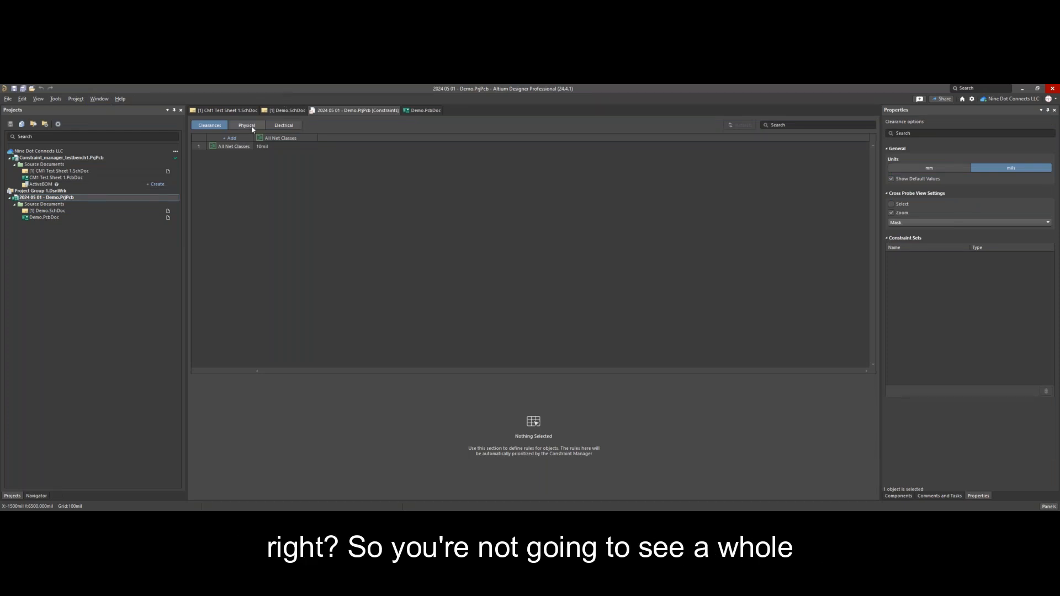
pyautogui.click(259, 125)
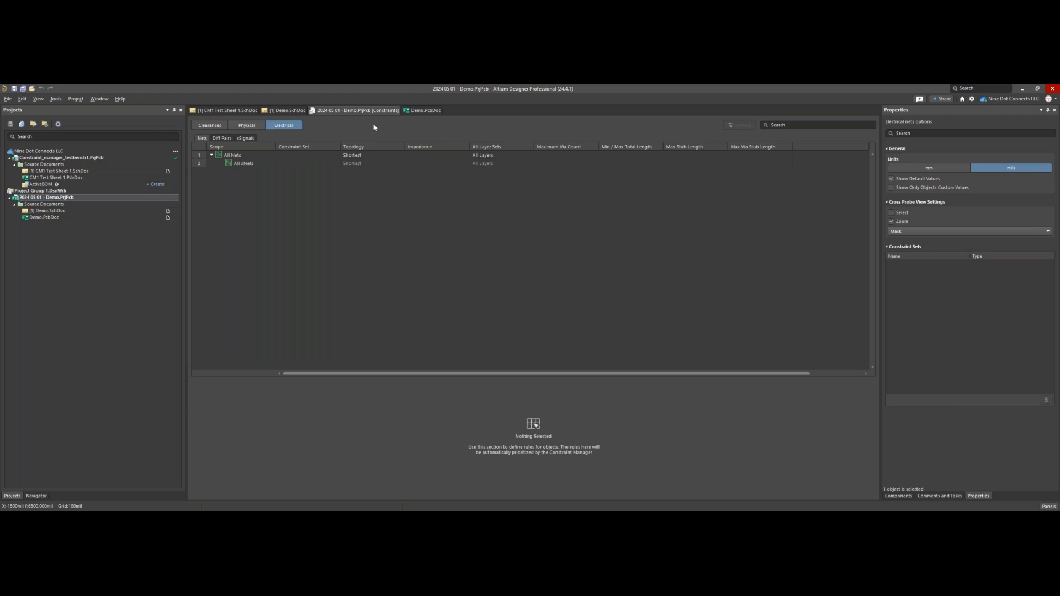
# Step: Open the Constraint Manager from the Demo PCB document and review its full rule list, physical and electrical constraints
pyautogui.click(409, 112)
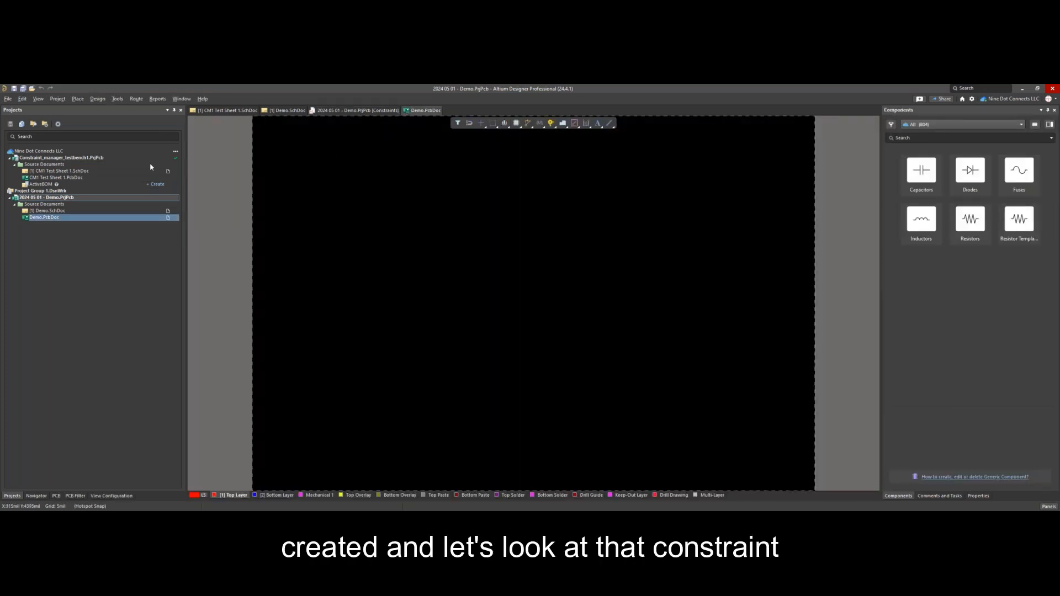
pyautogui.click(99, 99)
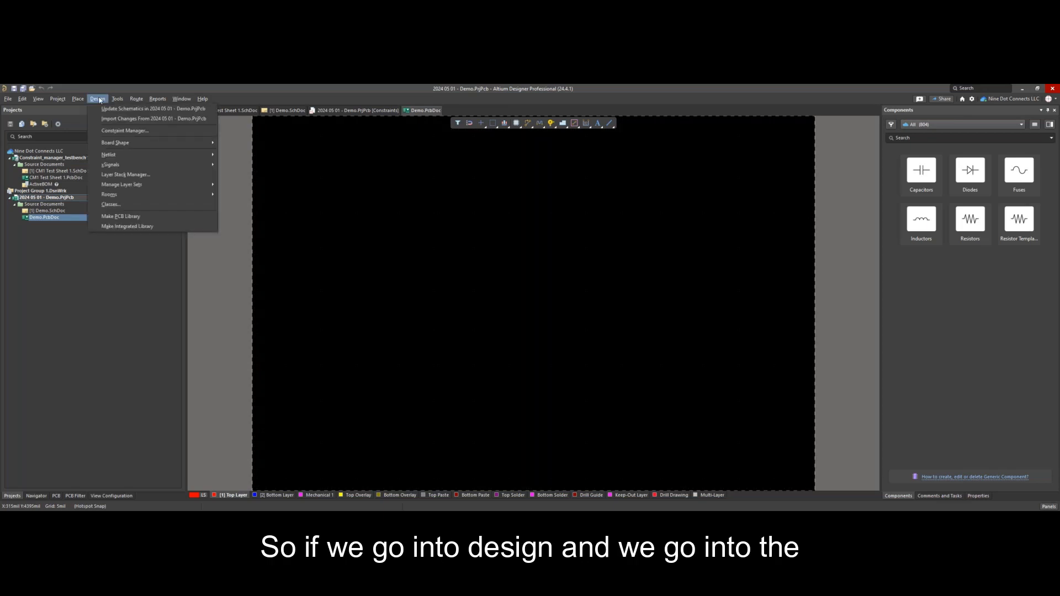
pyautogui.click(117, 131)
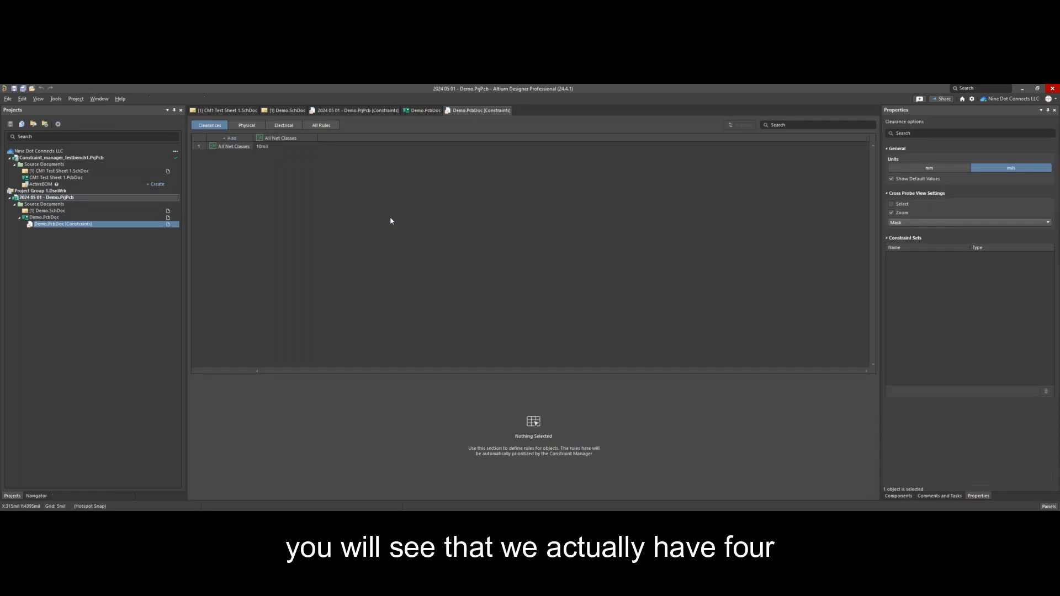
pyautogui.click(330, 126)
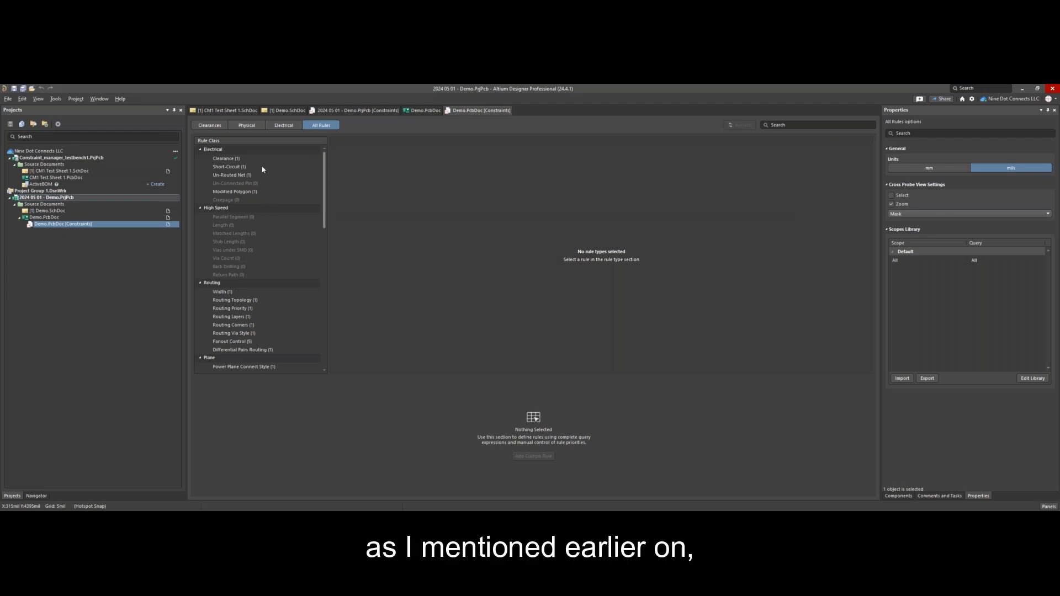
pyautogui.click(247, 126)
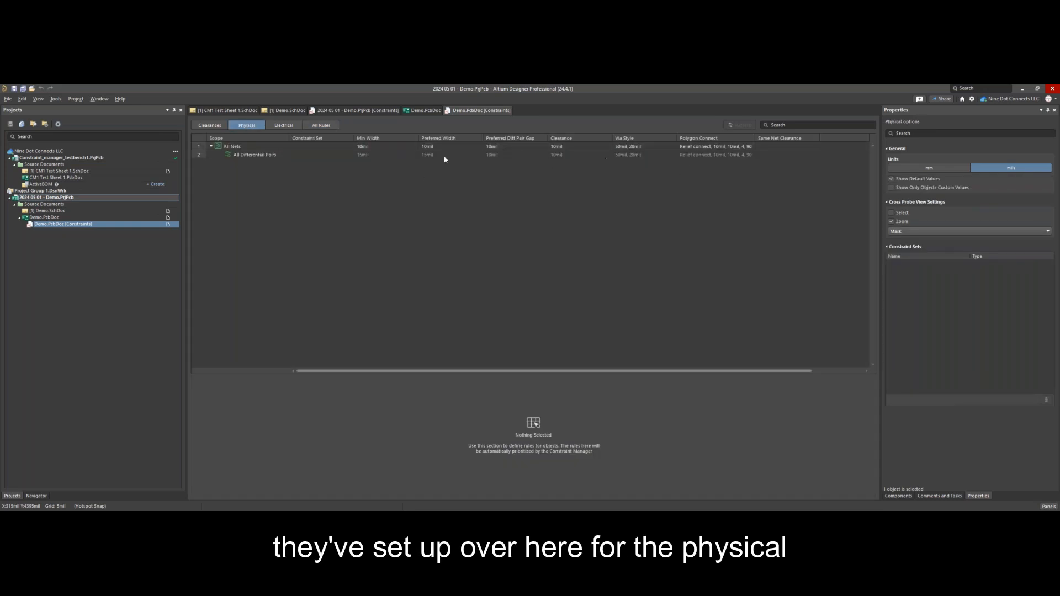
pyautogui.click(284, 126)
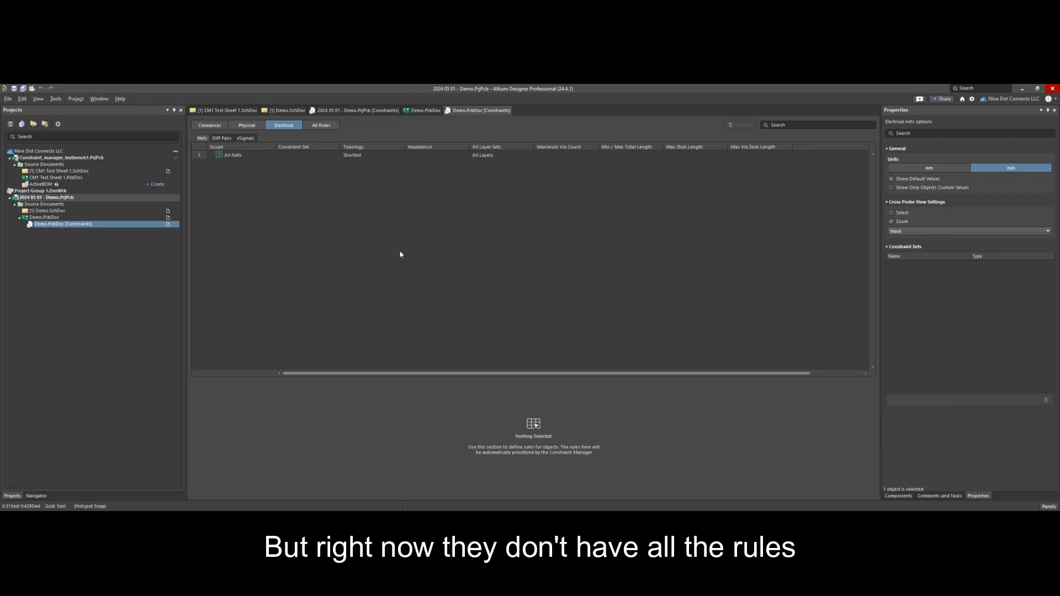
# Step: Add a custom rule to the Width class of the routing rules in the PCB's full rule list
pyautogui.click(325, 127)
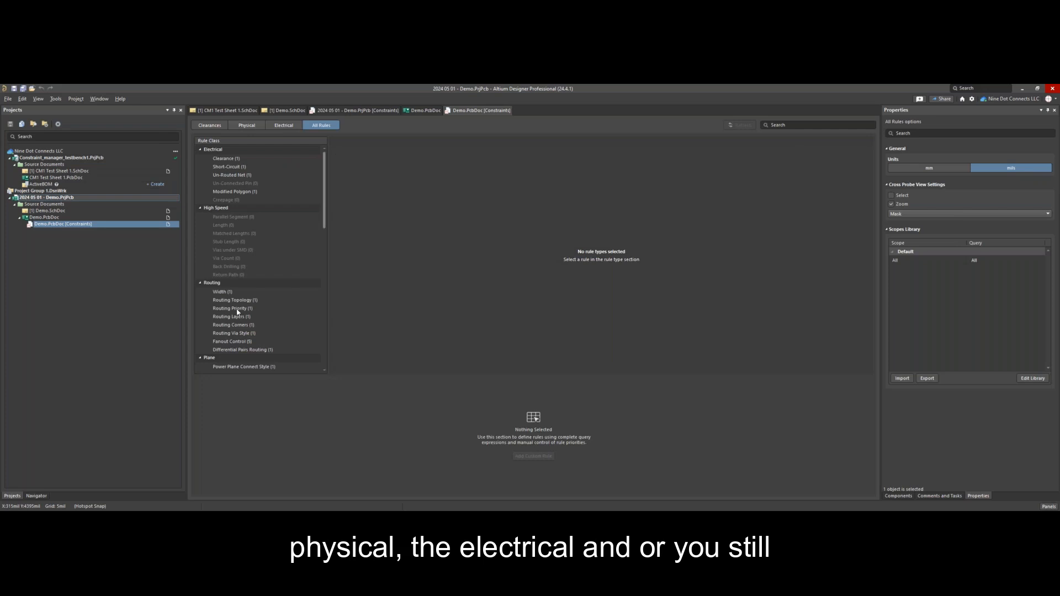
pyautogui.click(239, 292)
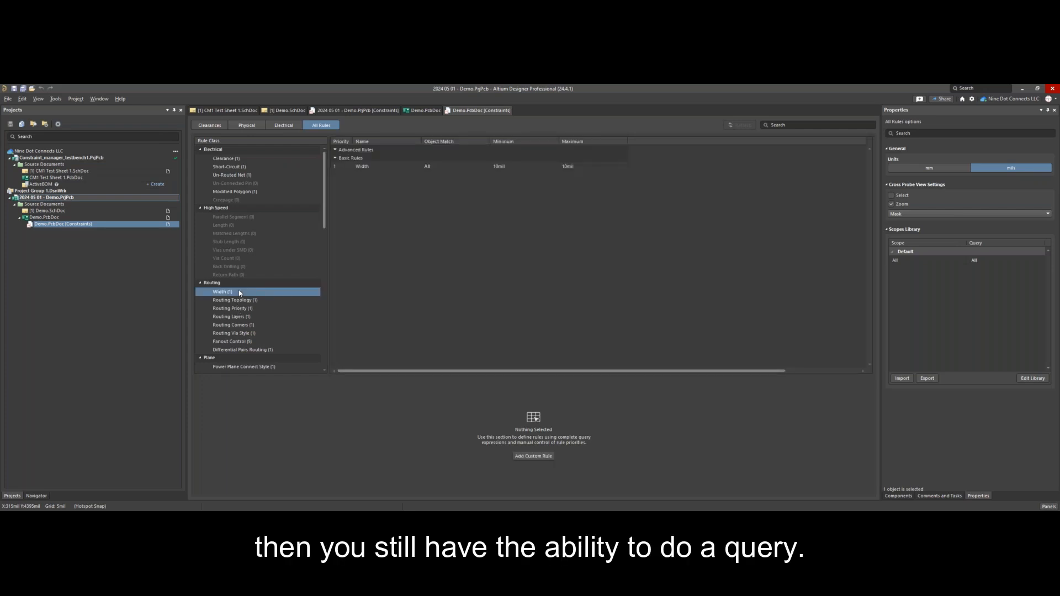
pyautogui.click(547, 457)
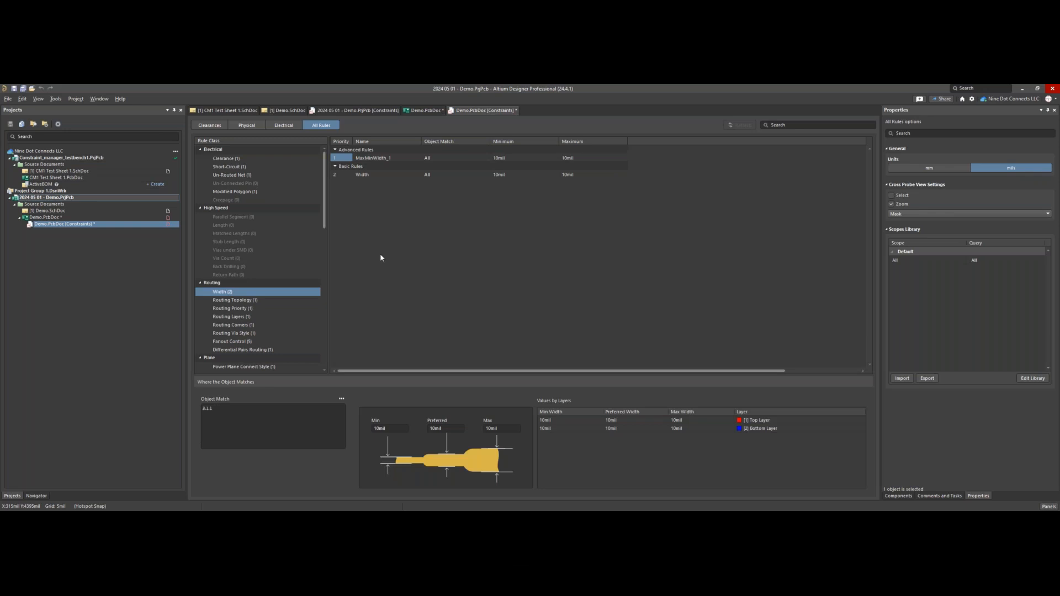
pyautogui.rightClick(506, 113)
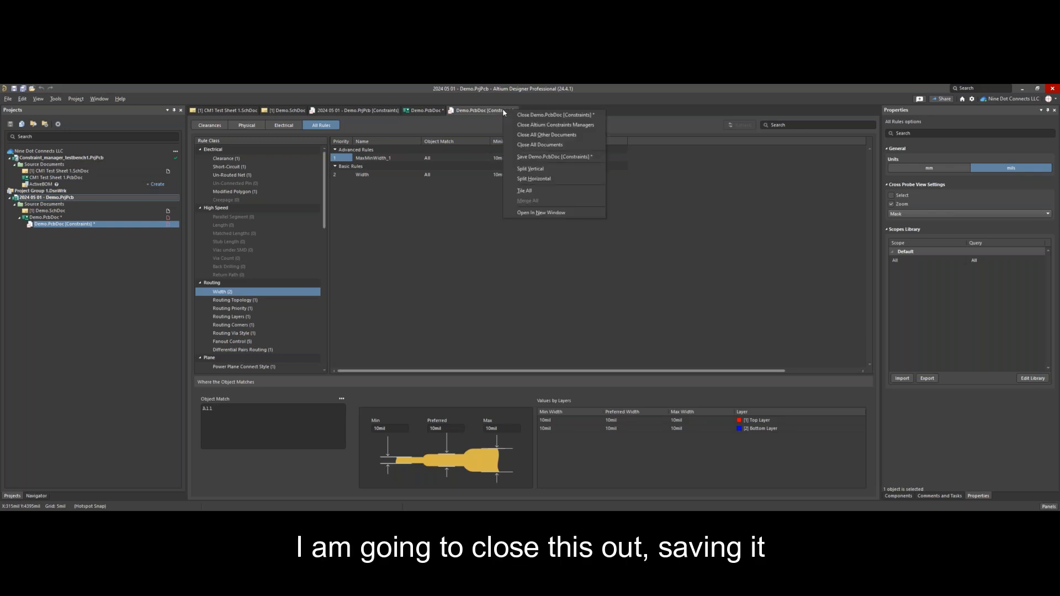
pyautogui.click(530, 115)
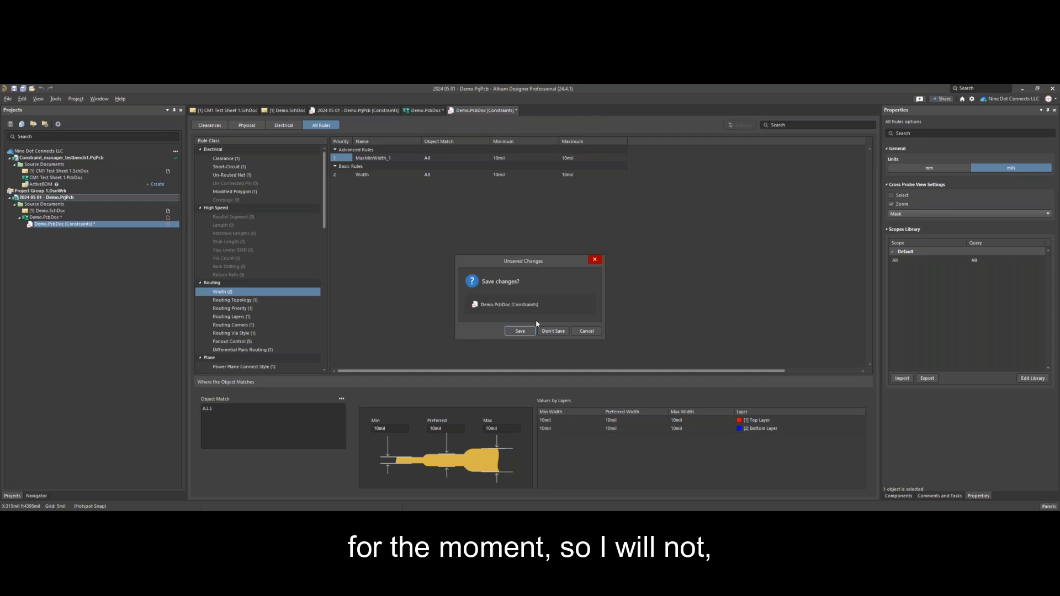
pyautogui.click(584, 330)
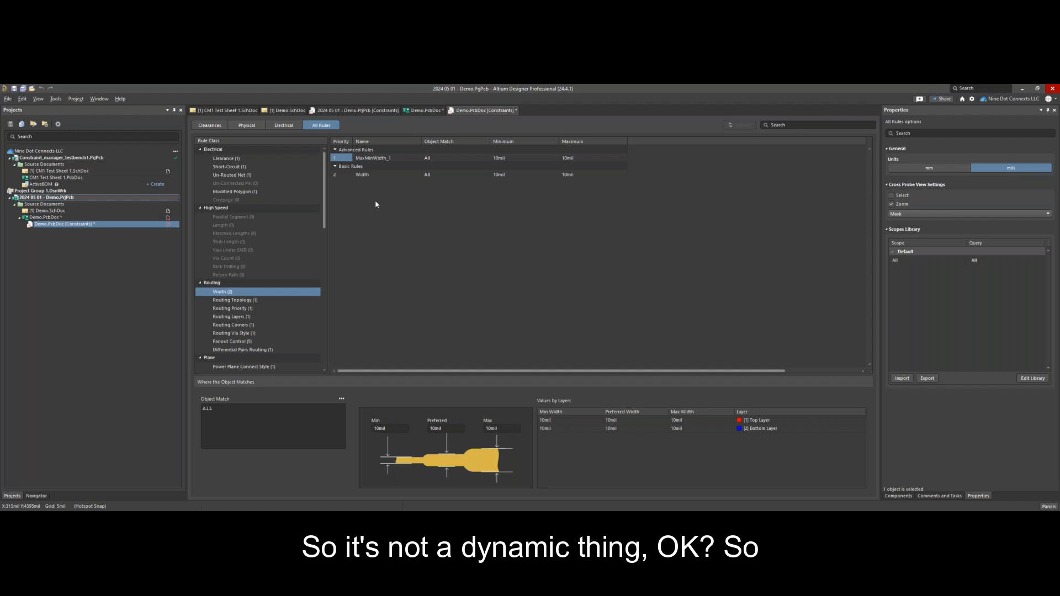
# Step: Close the Demo PCB document's Constraint Manager without saving the rule changes
pyautogui.rightClick(493, 111)
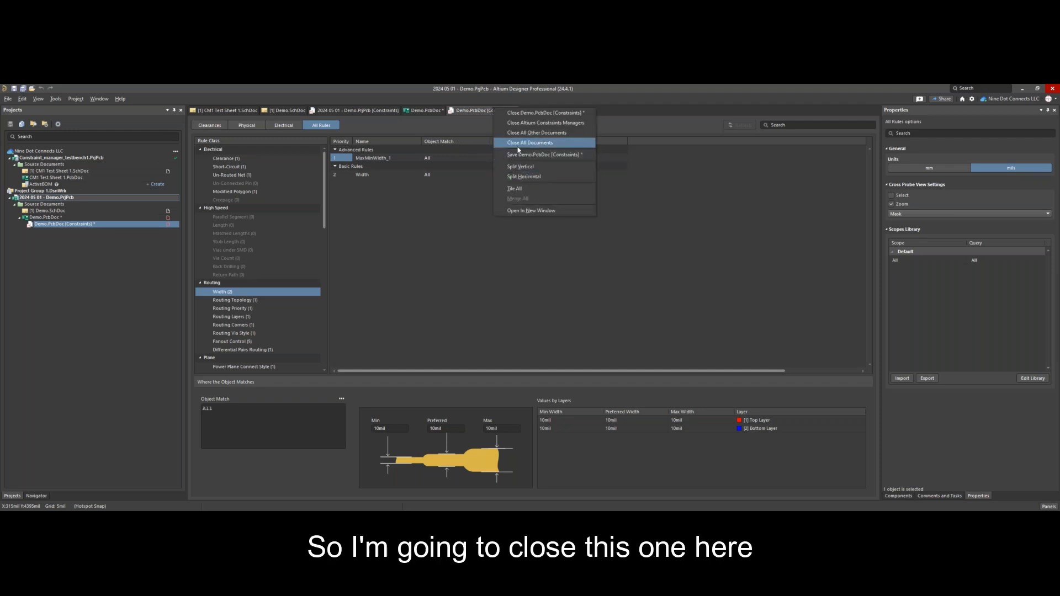
pyautogui.click(530, 114)
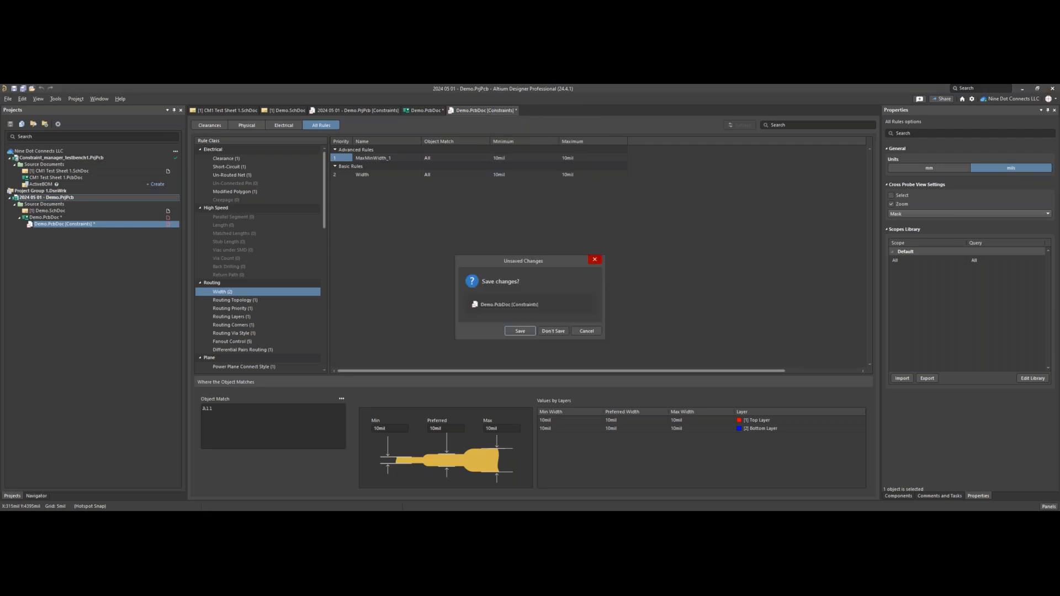
pyautogui.click(553, 330)
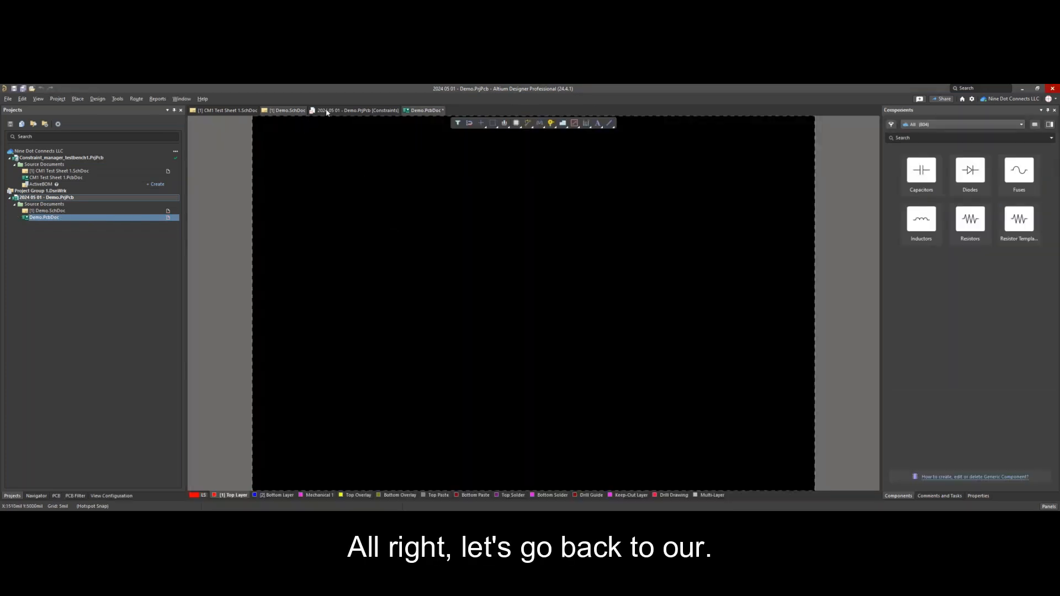
# Step: Review the clearance, physical and electrical constraints in the 2024 05 01 - Demo project's Constraint Manager, including the minimum width for all differential pairs
pyautogui.click(327, 111)
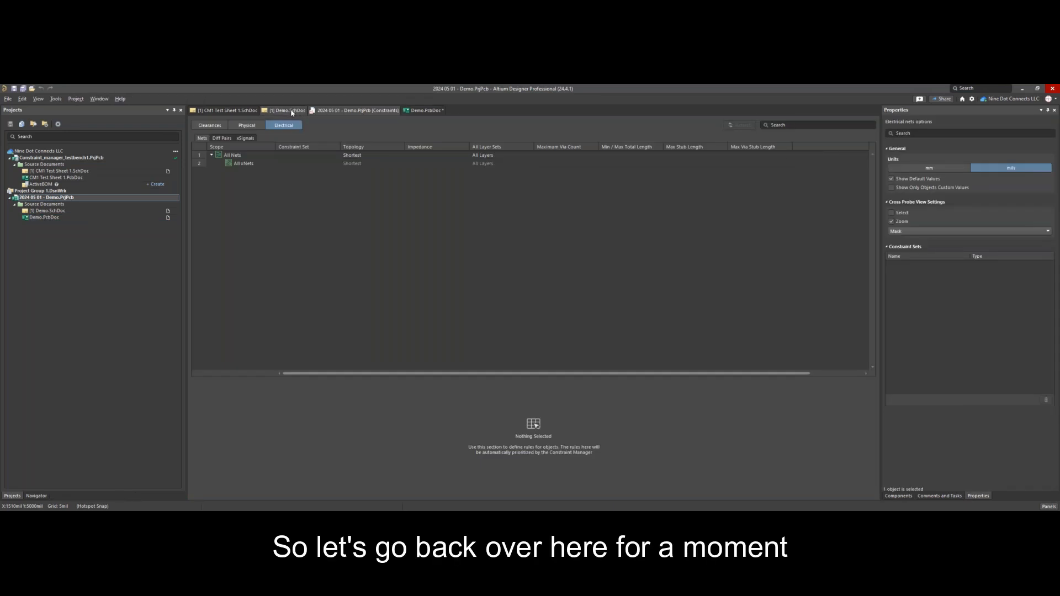
pyautogui.click(287, 111)
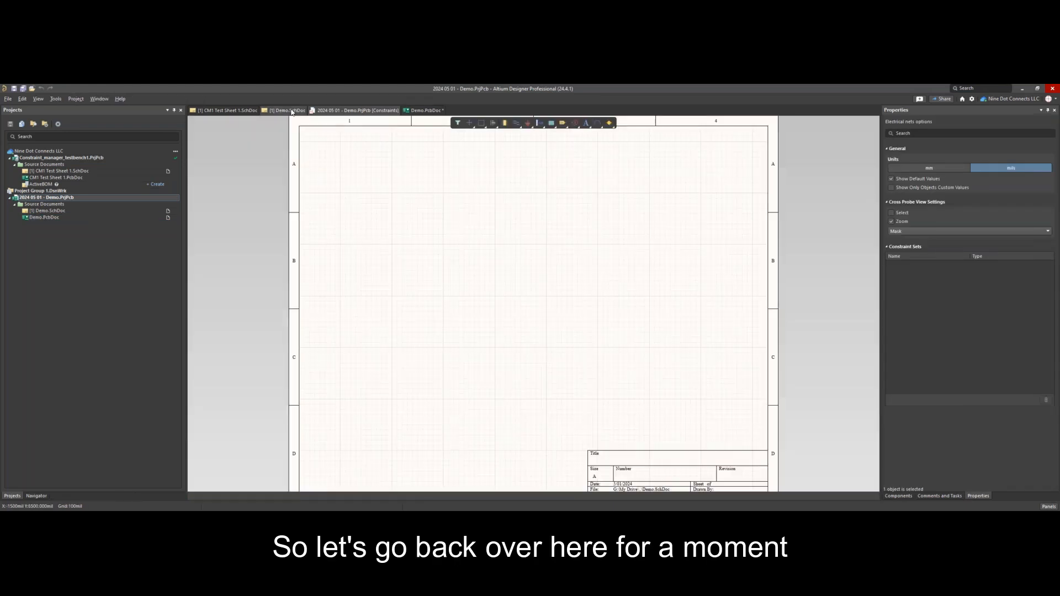
pyautogui.click(343, 110)
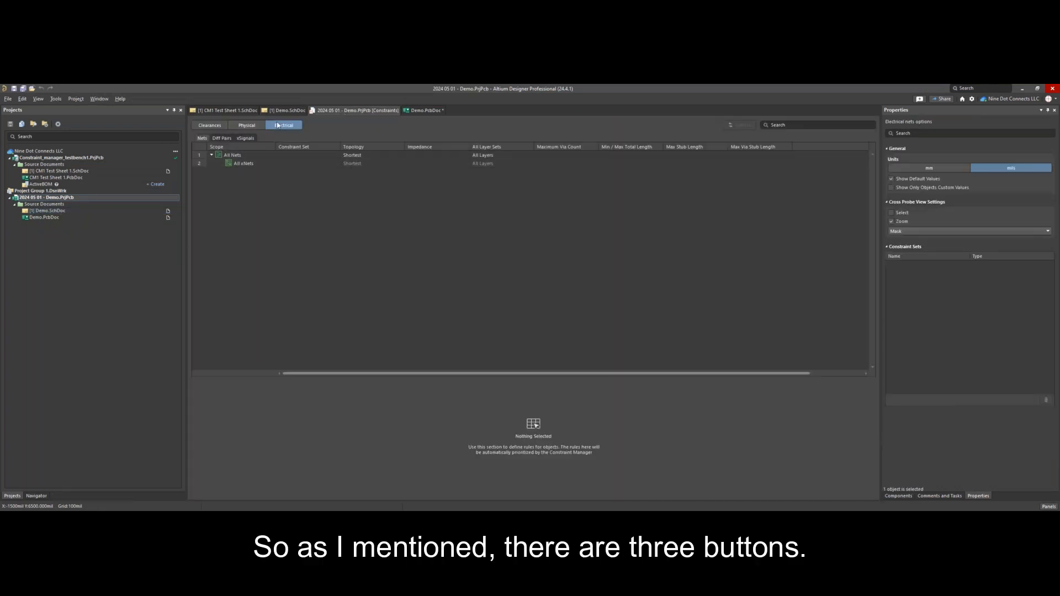
pyautogui.click(210, 126)
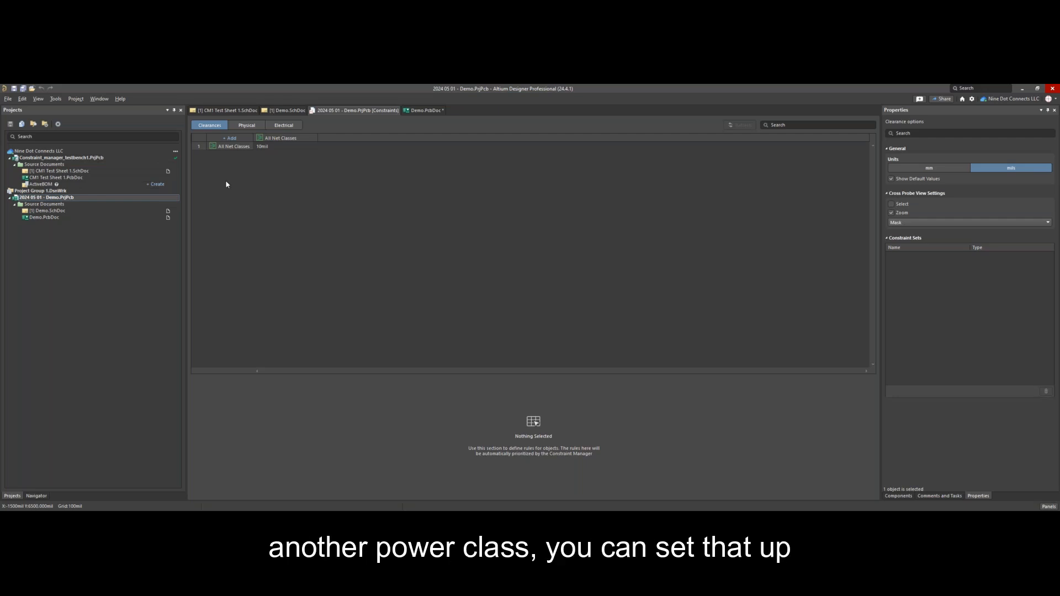
pyautogui.click(245, 126)
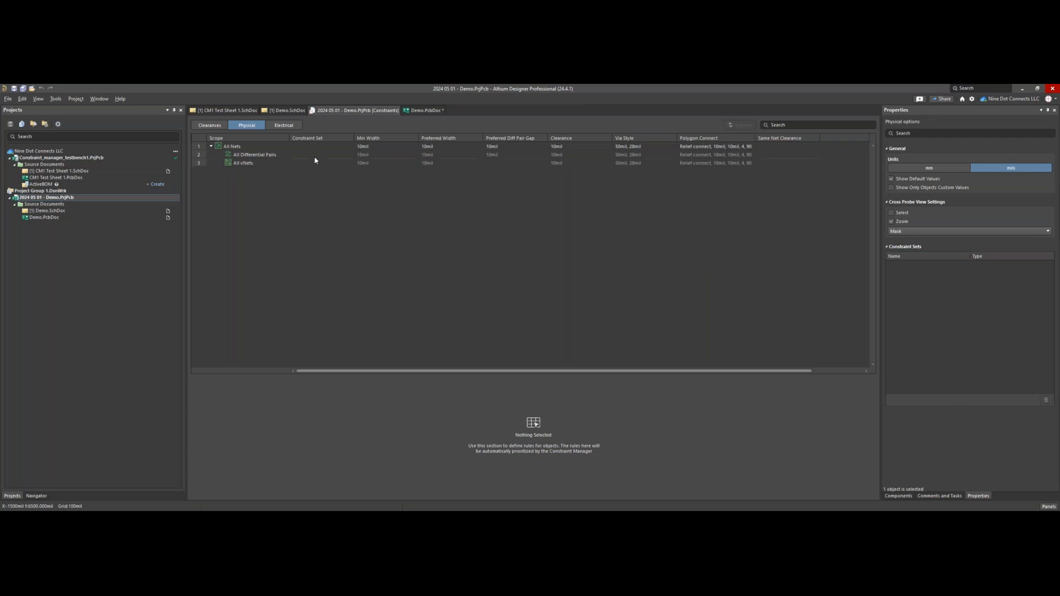
pyautogui.click(413, 153)
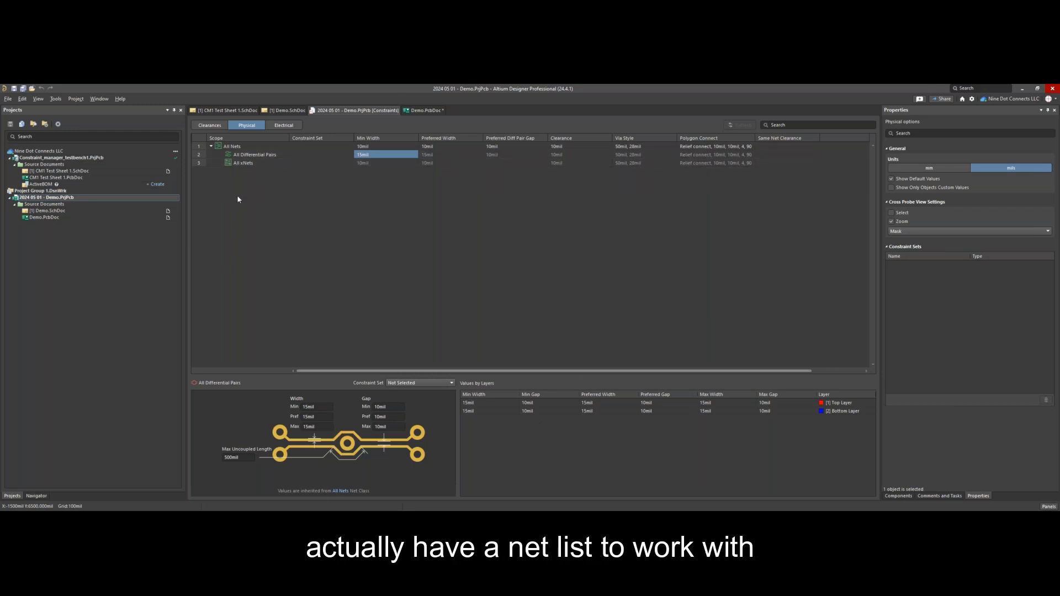
pyautogui.click(289, 129)
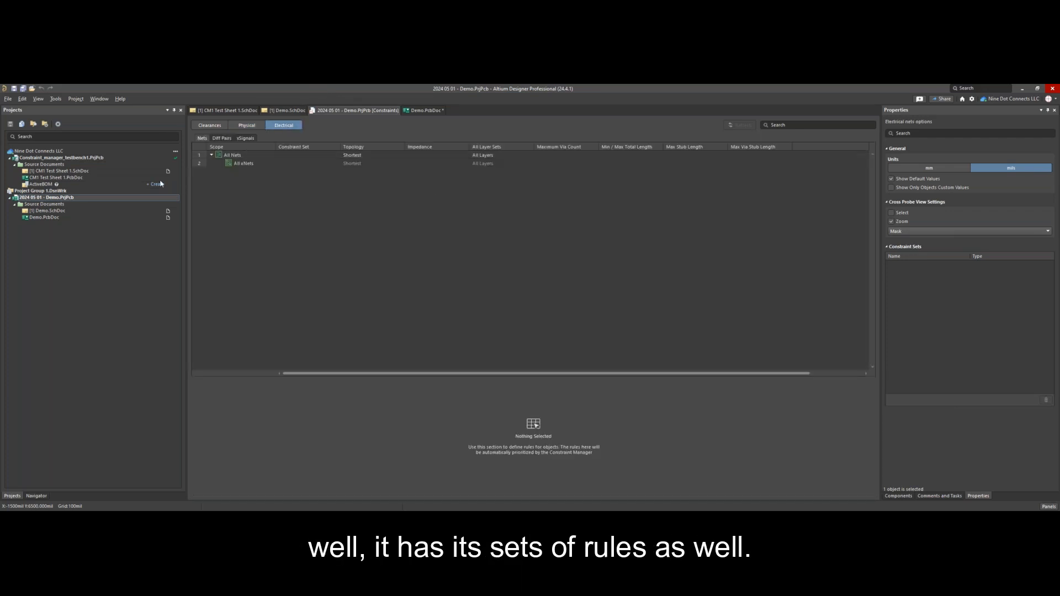
# Step: Copy the entire circuit from the CM1 Test Sheet 1 schematic and paste it onto the Demo schematic, left of the title block
pyautogui.click(232, 111)
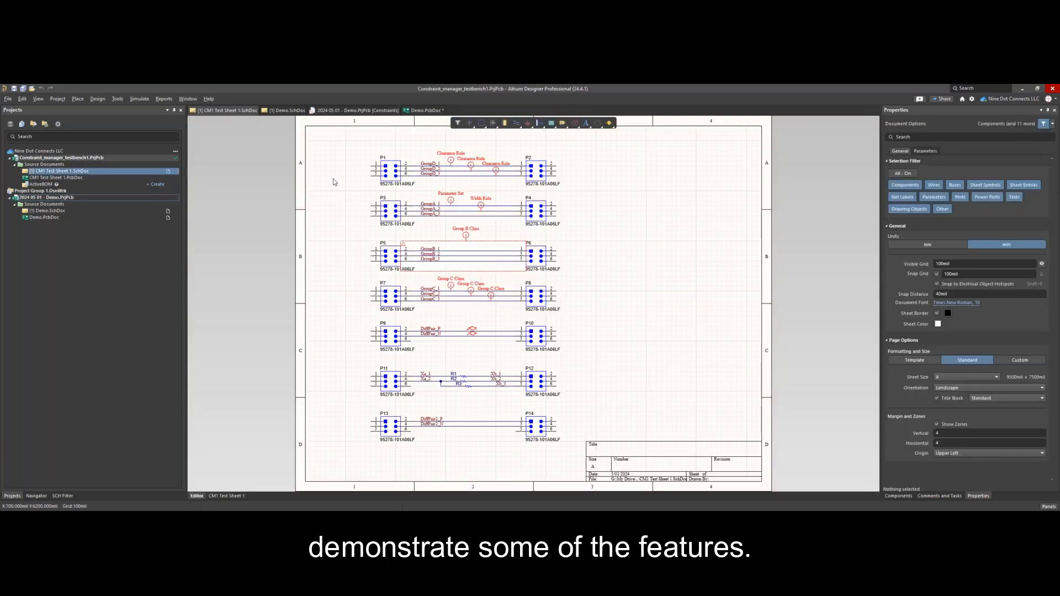
pyautogui.moveTo(347, 138); pyautogui.dragTo(576, 457)
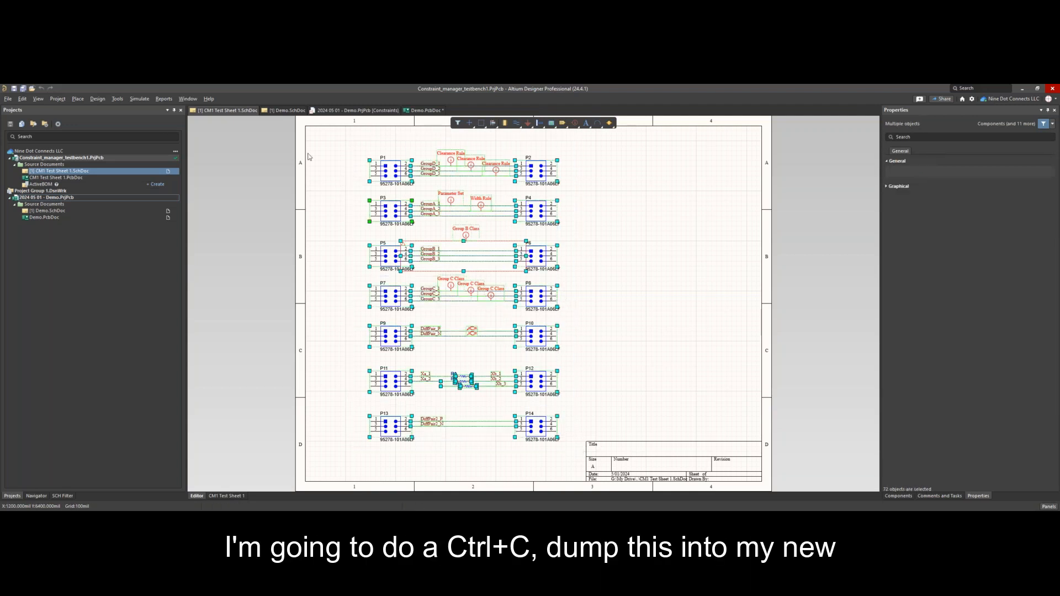
pyautogui.click(282, 110)
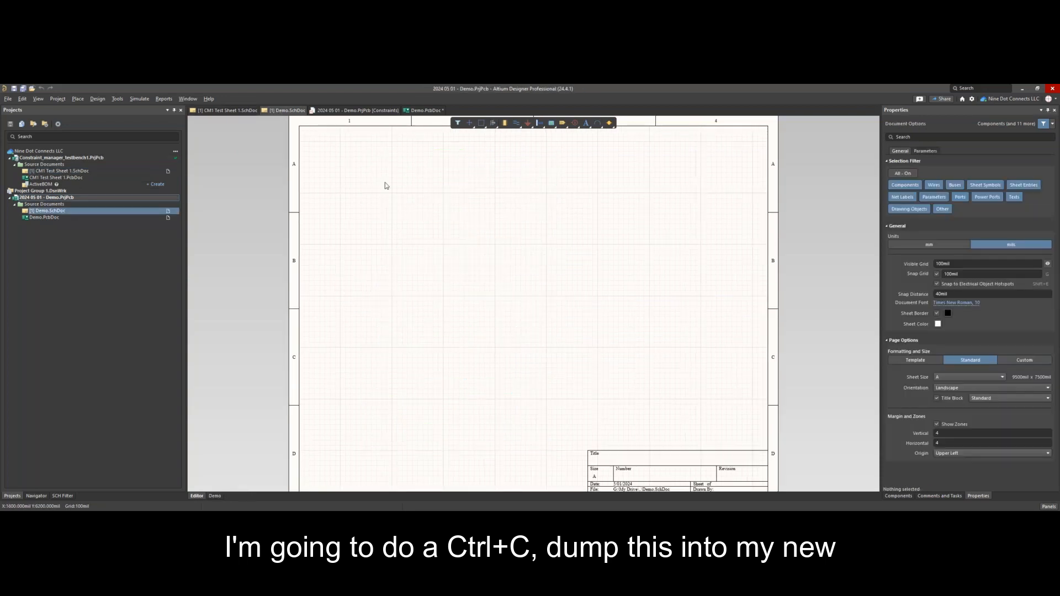
pyautogui.hotkey('ctrl', 'v')
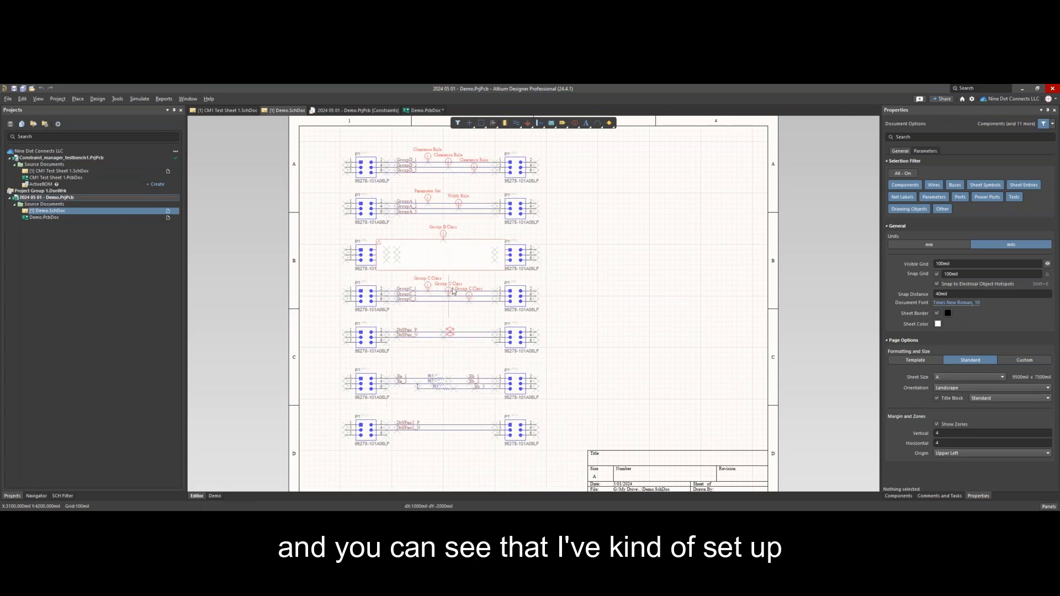
pyautogui.click(456, 299)
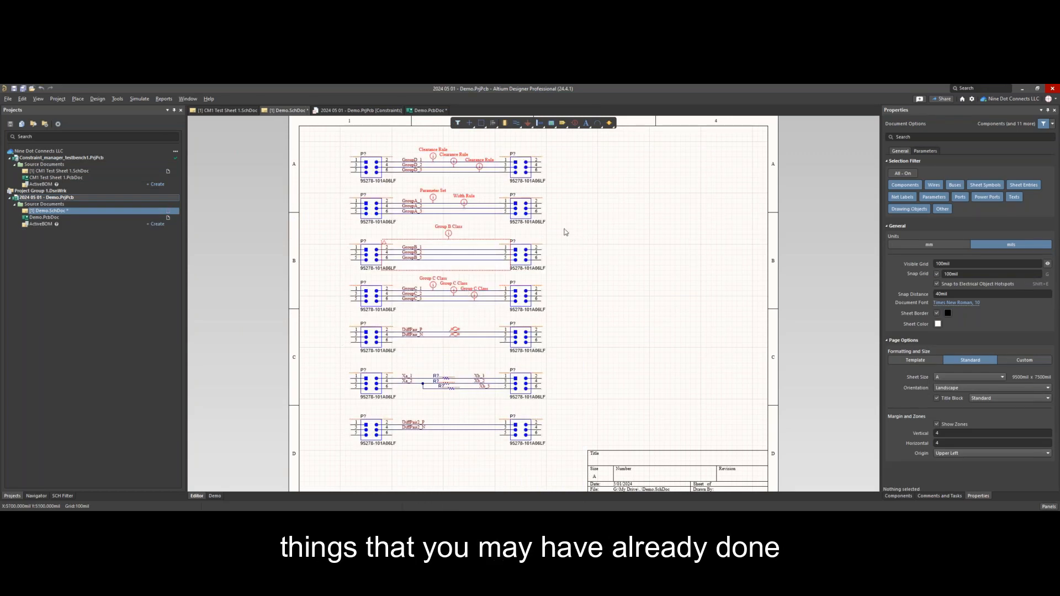
# Step: Quietly annotate the pasted components' designators on the Demo schematic and save the sheet
pyautogui.moveTo(334, 138); pyautogui.dragTo(565, 468)
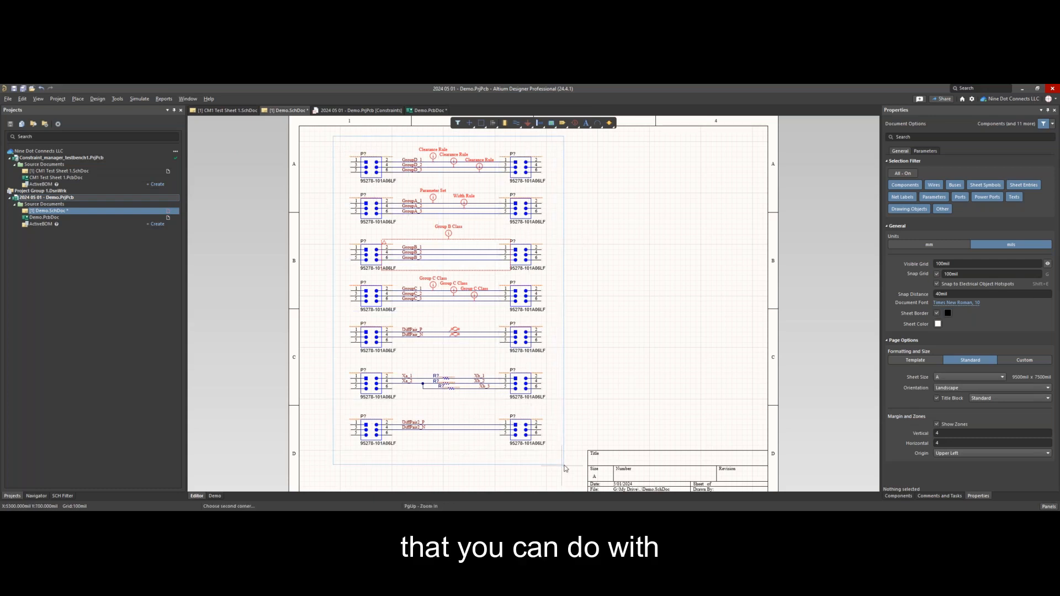
pyautogui.moveTo(565, 468); pyautogui.dragTo(565, 468)
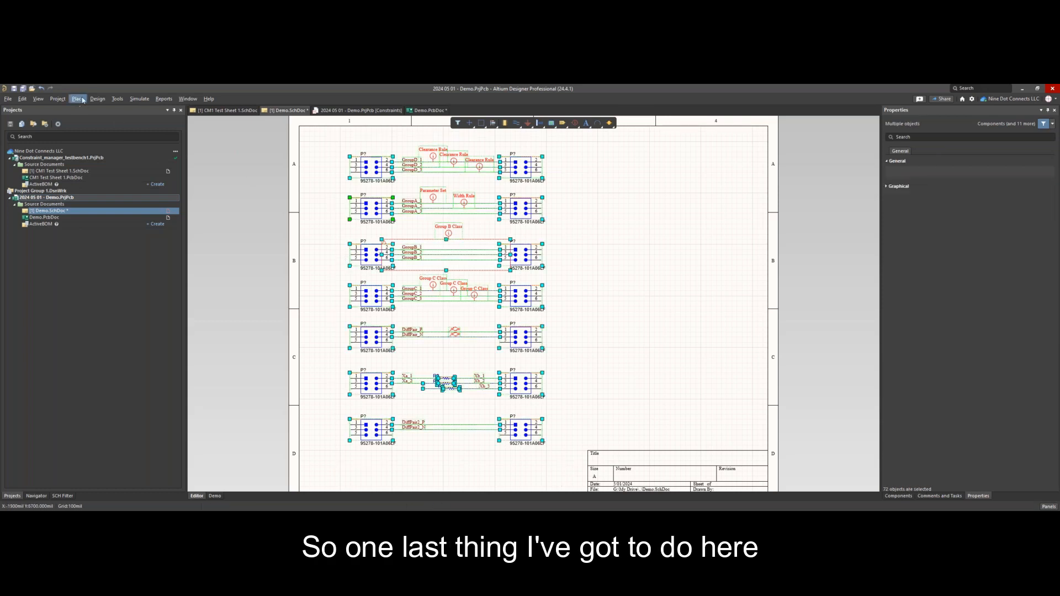
pyautogui.click(114, 99)
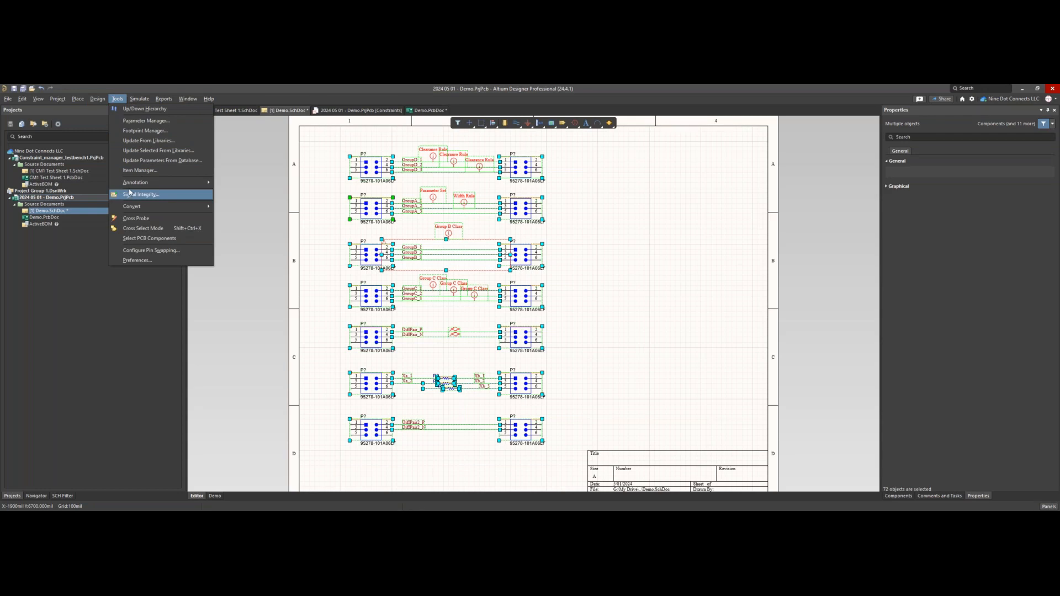
pyautogui.moveTo(129, 182)
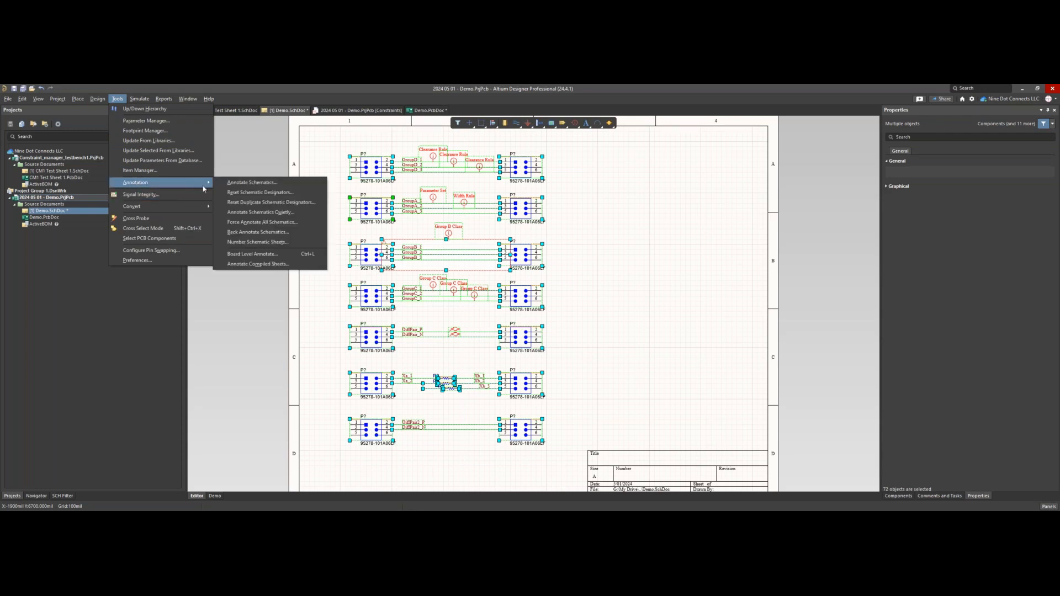
pyautogui.click(245, 214)
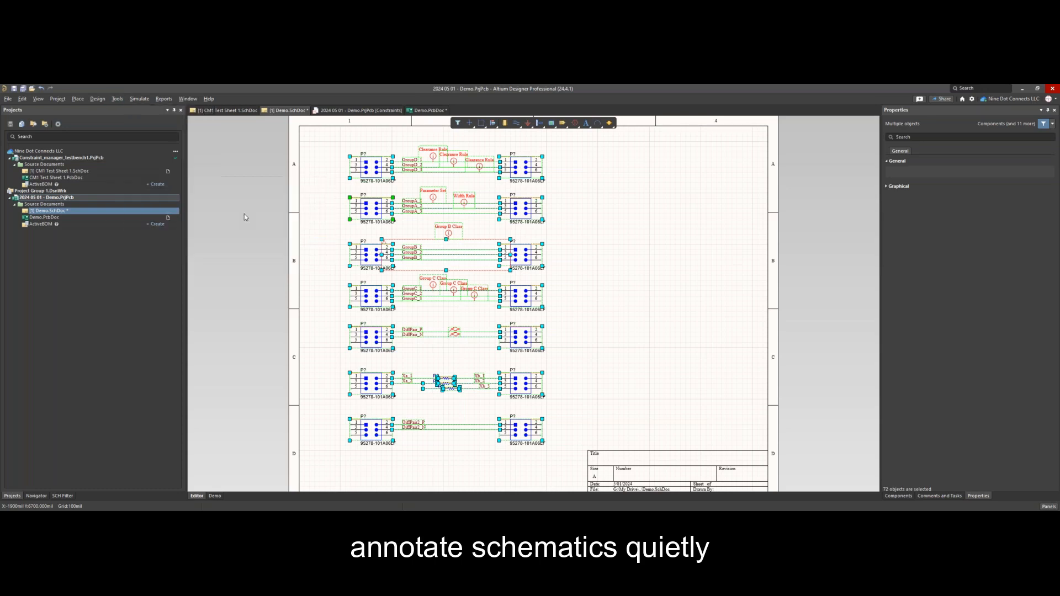
pyautogui.click(545, 319)
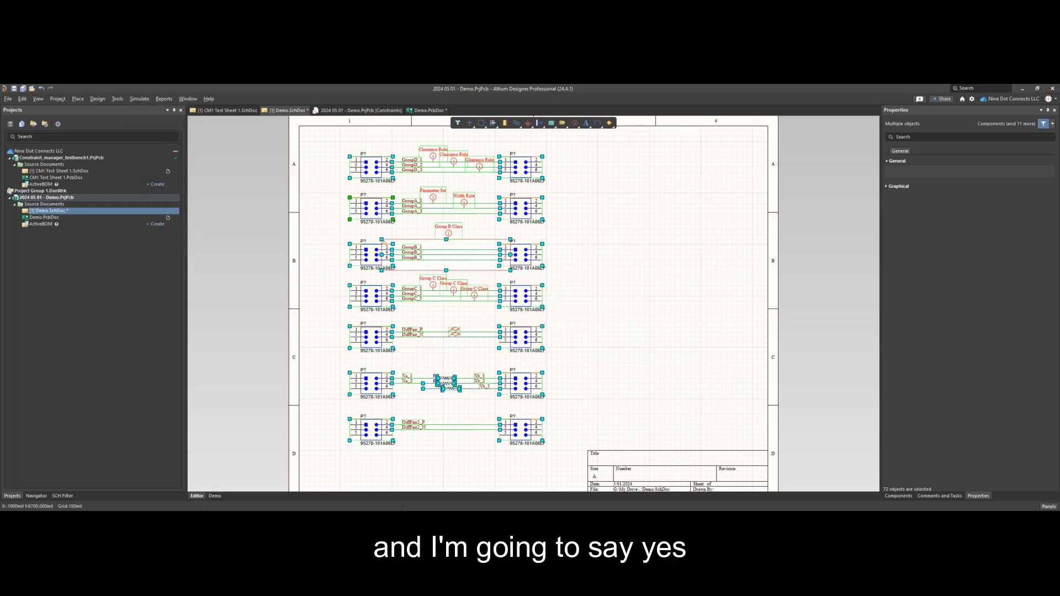
pyautogui.click(610, 267)
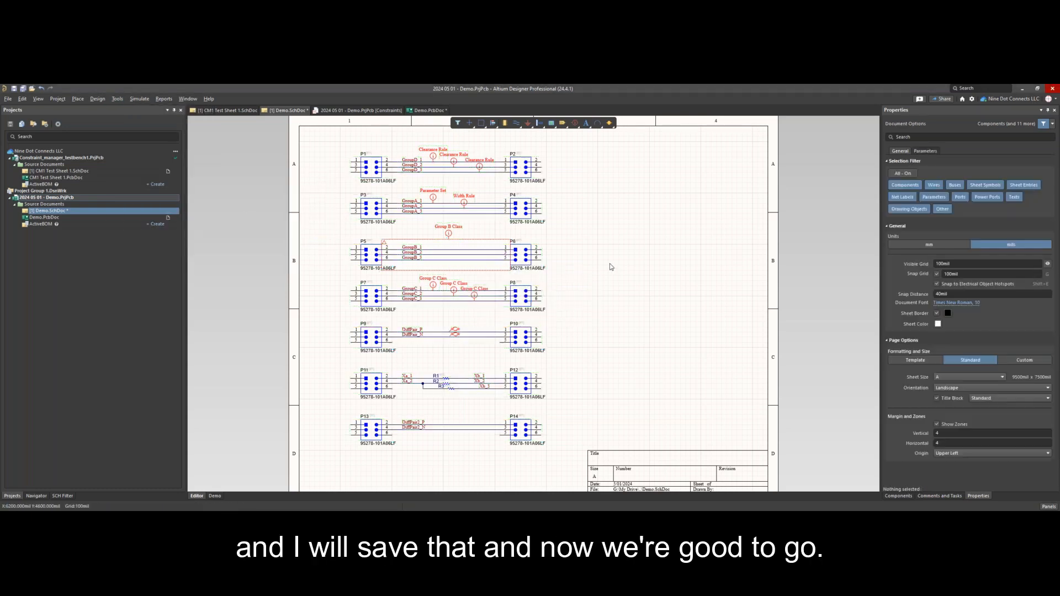
pyautogui.hotkey('ctrl', 's')
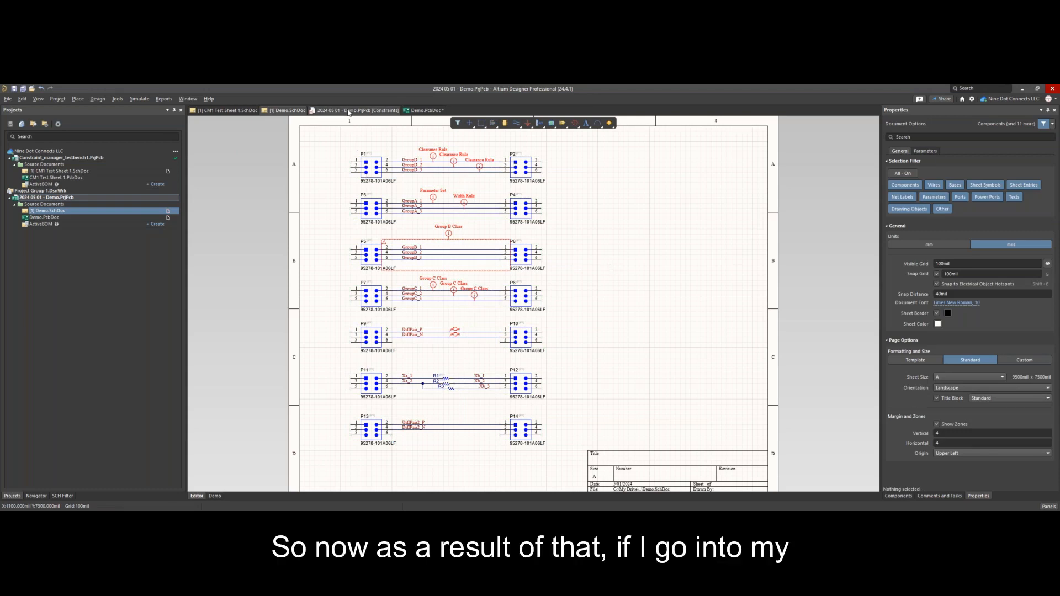
# Step: Reopen the Demo project's constraints and refresh them from the schematic while viewing the physical constraints
pyautogui.click(351, 110)
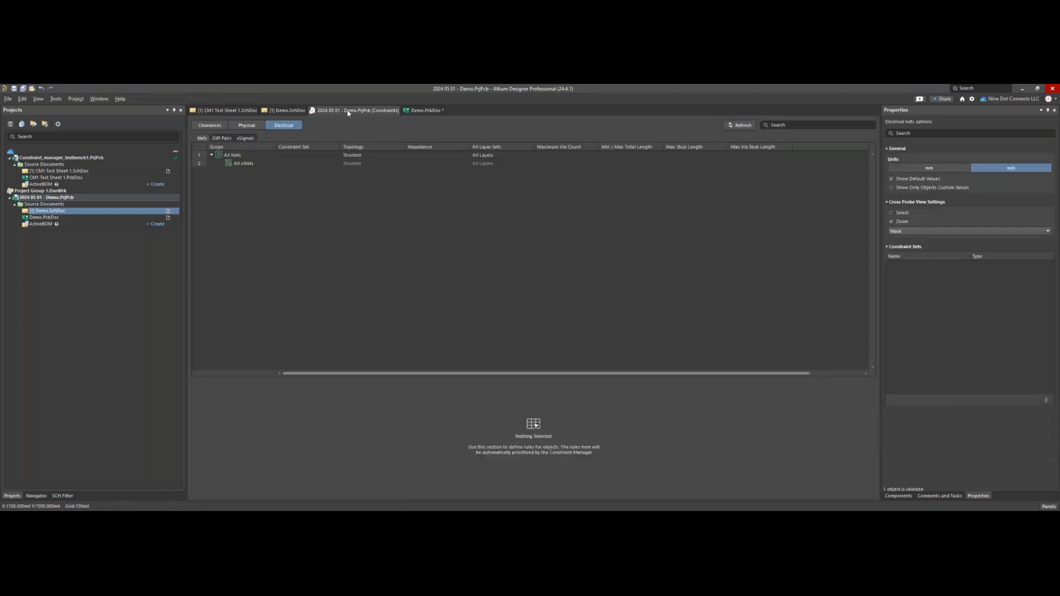
pyautogui.click(226, 126)
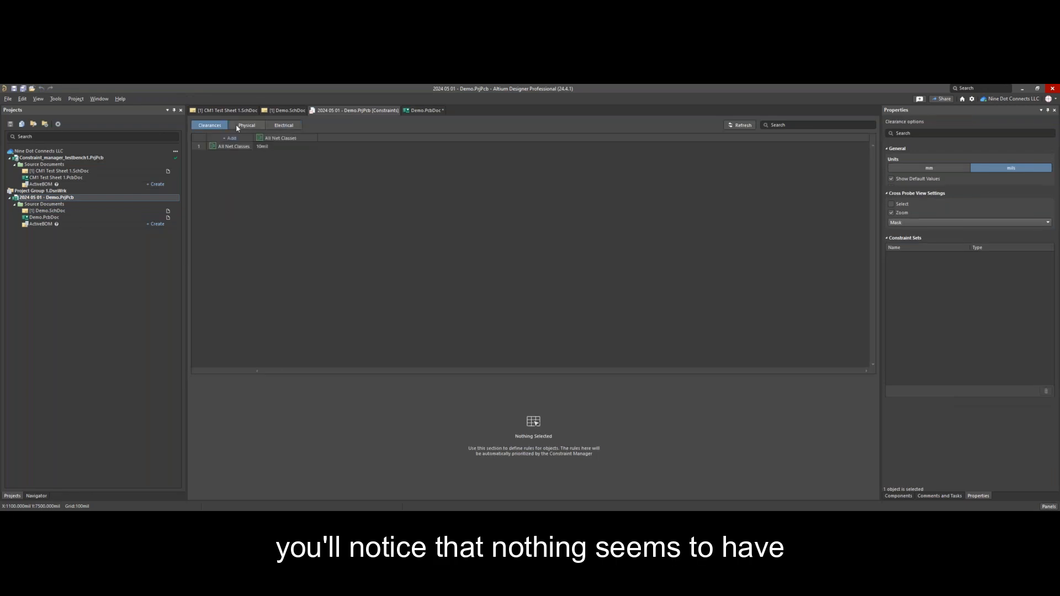
pyautogui.click(262, 127)
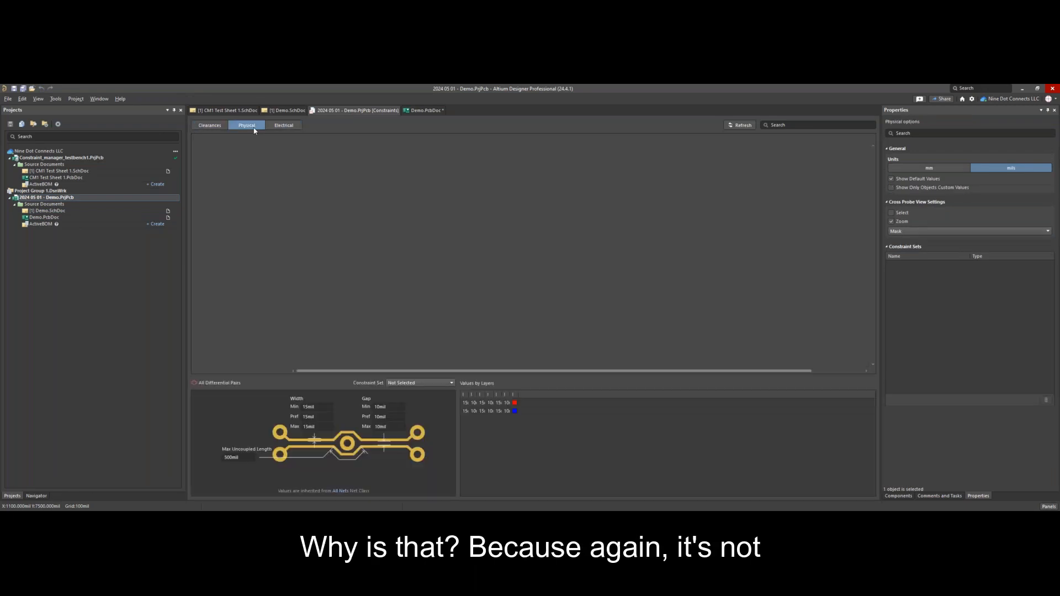
pyautogui.click(733, 125)
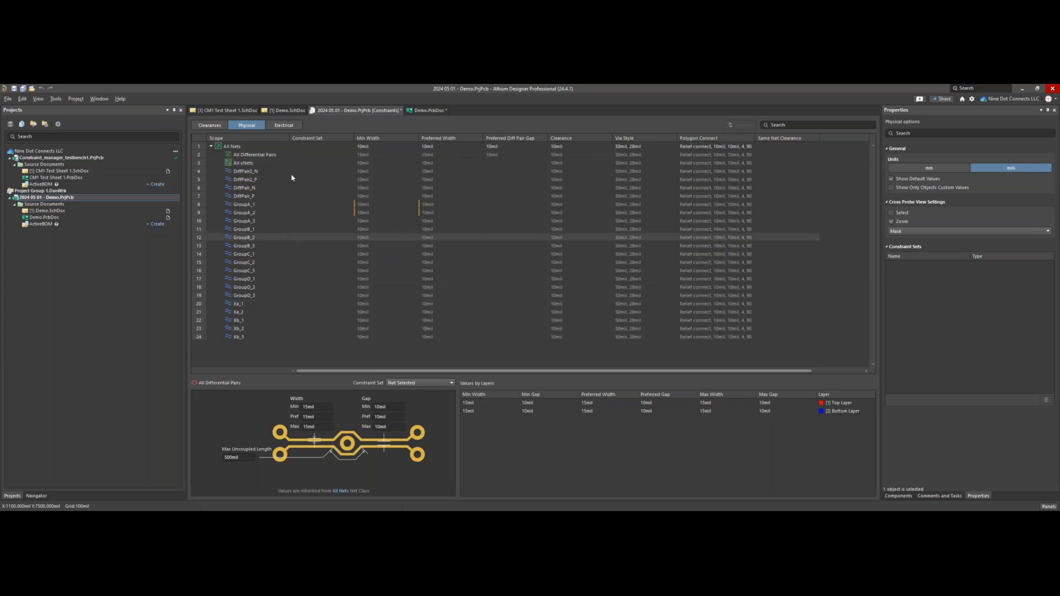
# Step: Check the refreshed nets in the electrical, clearance and physical constraint views
pyautogui.click(282, 127)
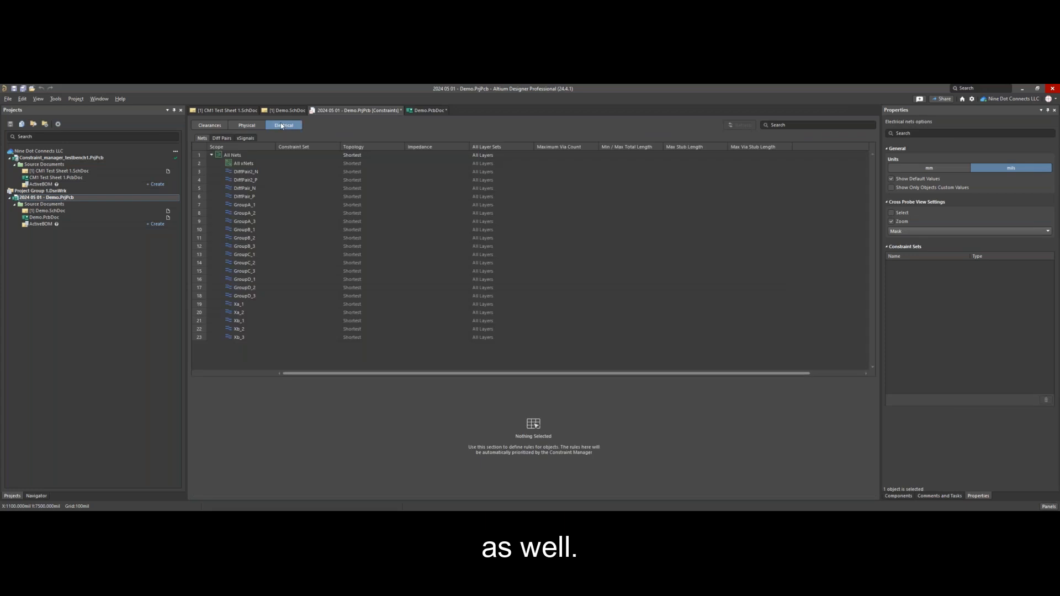
pyautogui.click(207, 126)
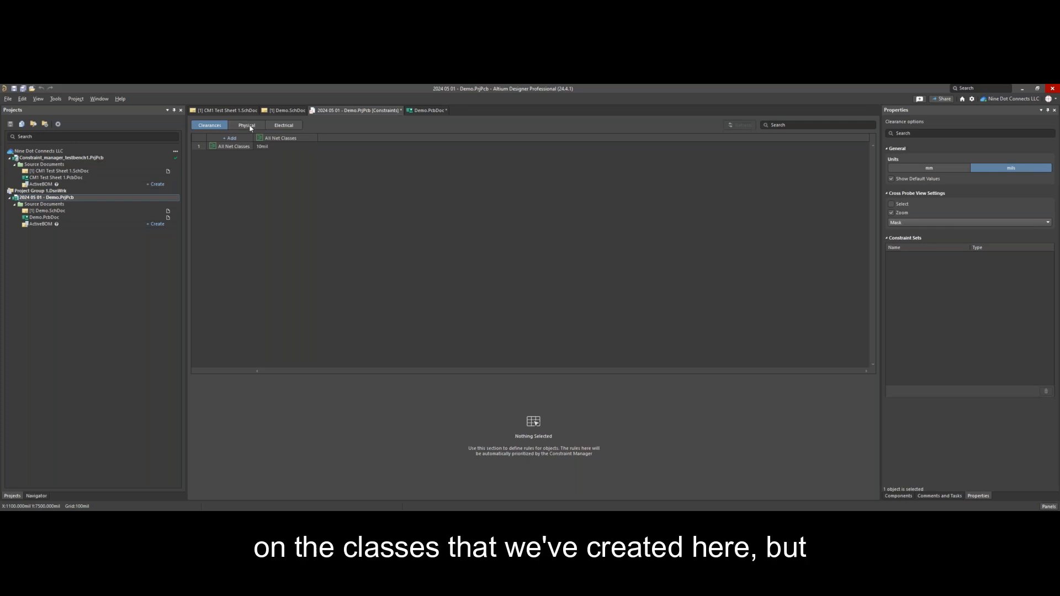
pyautogui.click(248, 126)
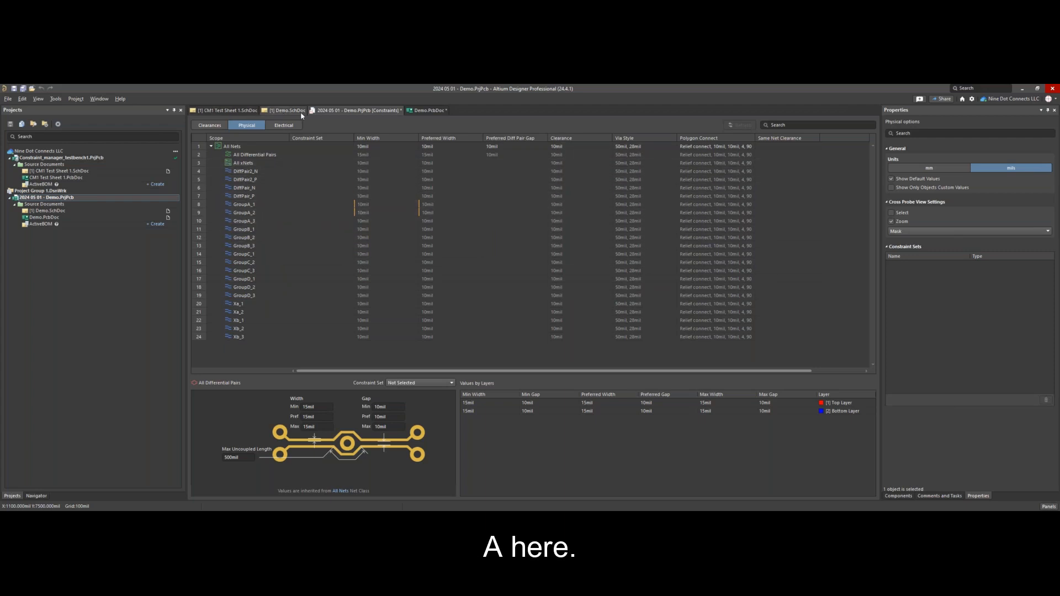
# Step: Compare the Demo and CM1 Test Sheet 1 schematics and check the directive mismatch on GroupA_1's minimum width in the physical constraints
pyautogui.click(271, 112)
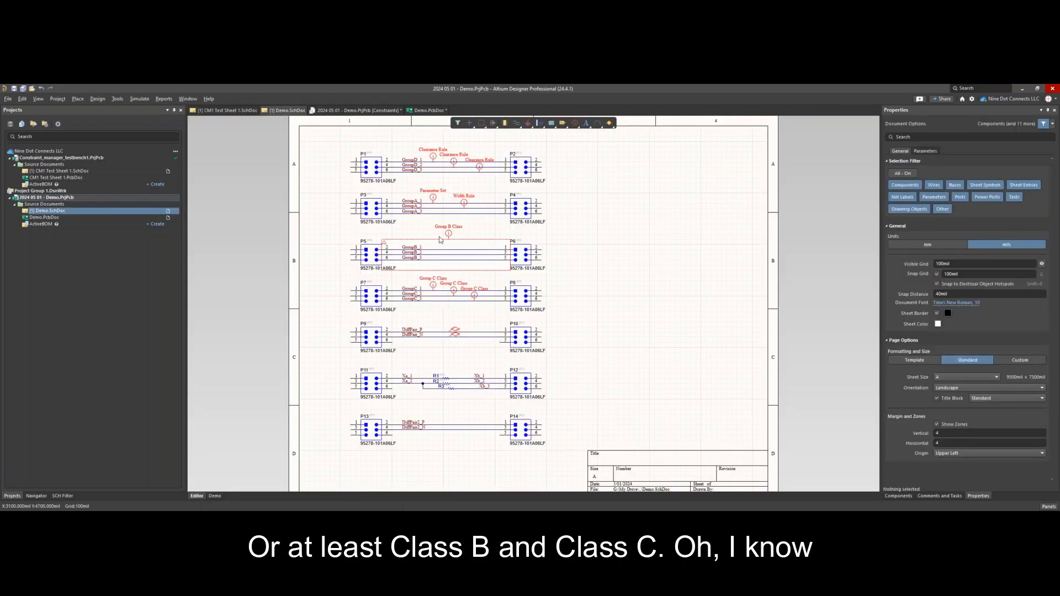
pyautogui.click(234, 112)
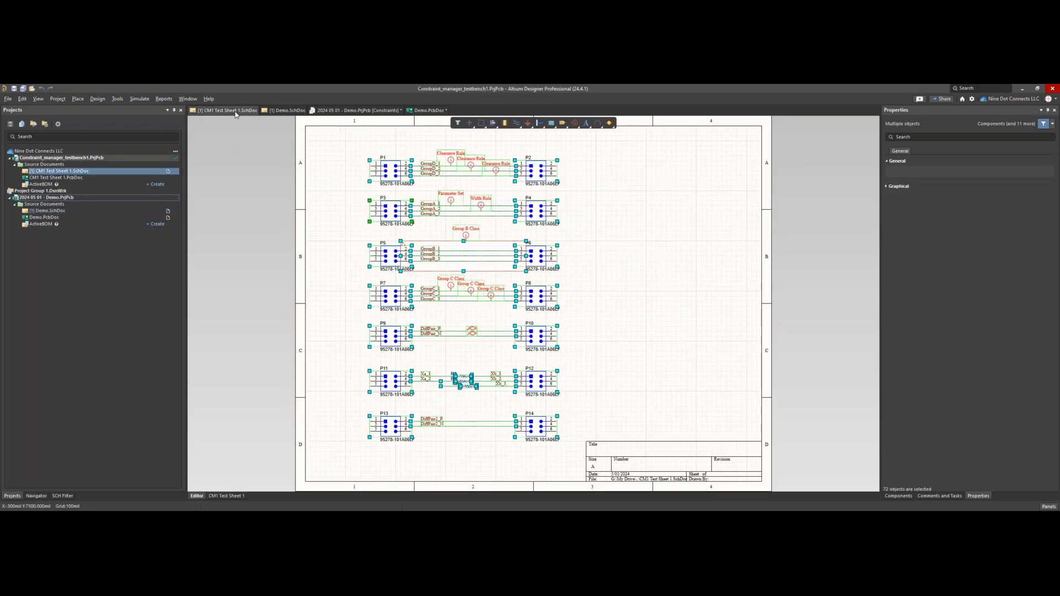
pyautogui.click(333, 112)
pyautogui.click(337, 112)
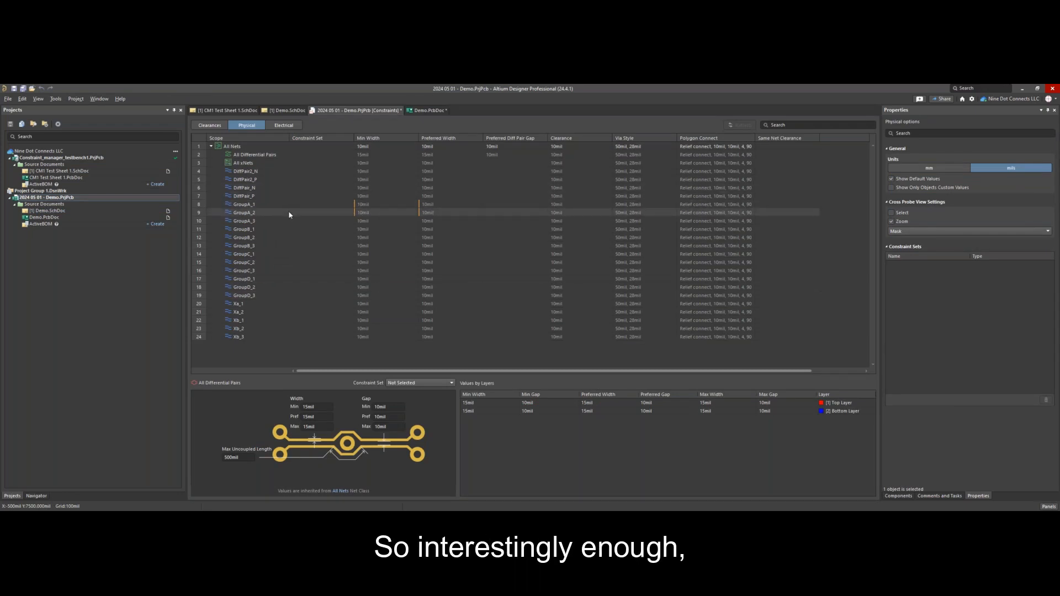
pyautogui.moveTo(357, 204)
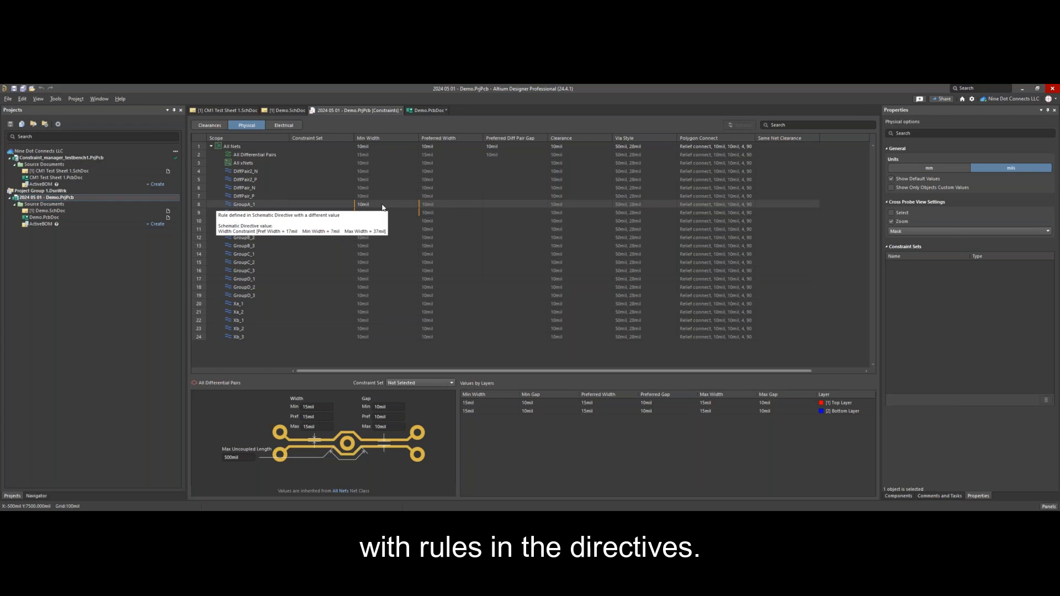
# Step: Inspect the Parameter Set and Width Rule directives on the GroupA nets in the Demo schematic
pyautogui.click(288, 110)
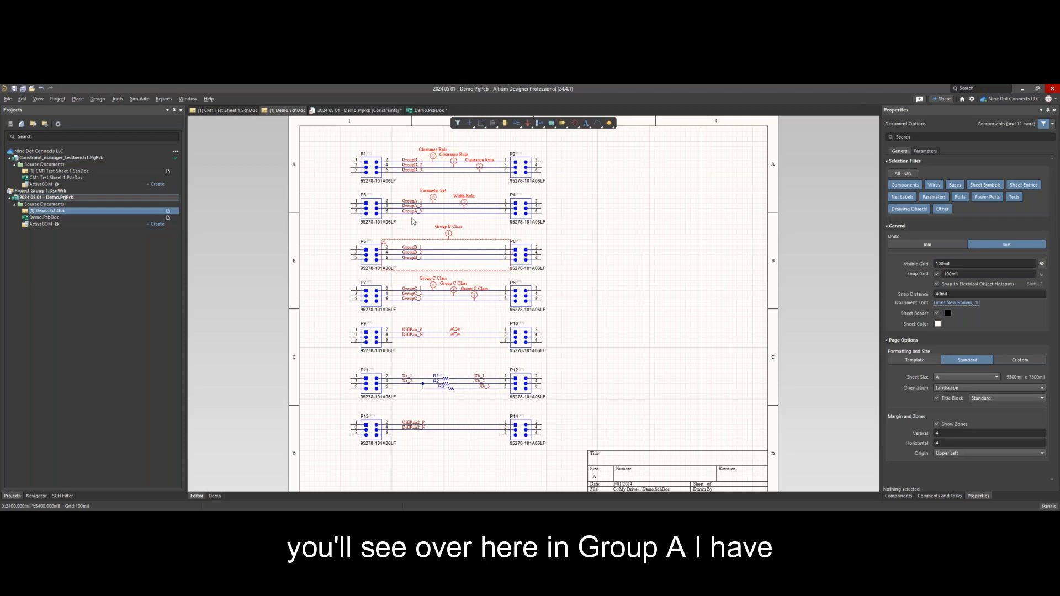
pyautogui.keyDown('ctrl'); pyautogui.scroll(3, 434, 215); pyautogui.keyUp('ctrl')
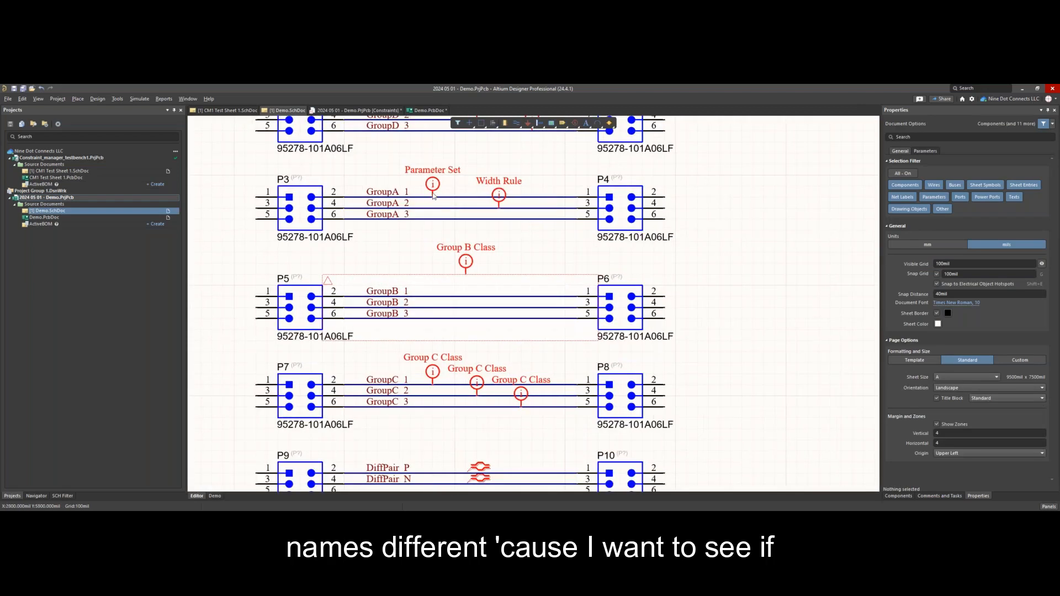
pyautogui.click(433, 174)
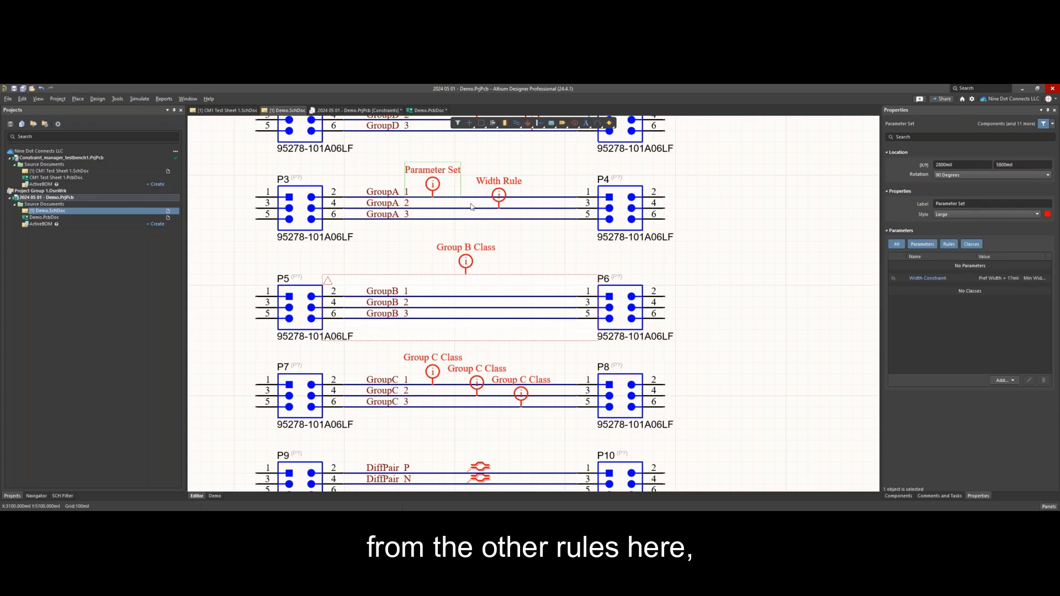
pyautogui.click(498, 206)
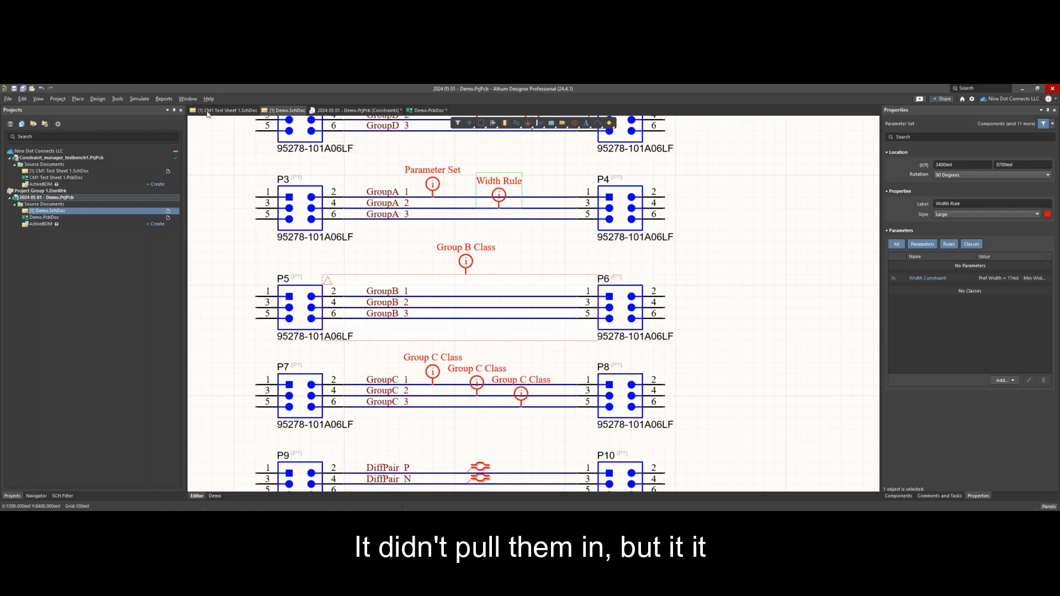
# Step: Import the schematic directives into the Demo project's physical constraints and review the net list
pyautogui.click(346, 112)
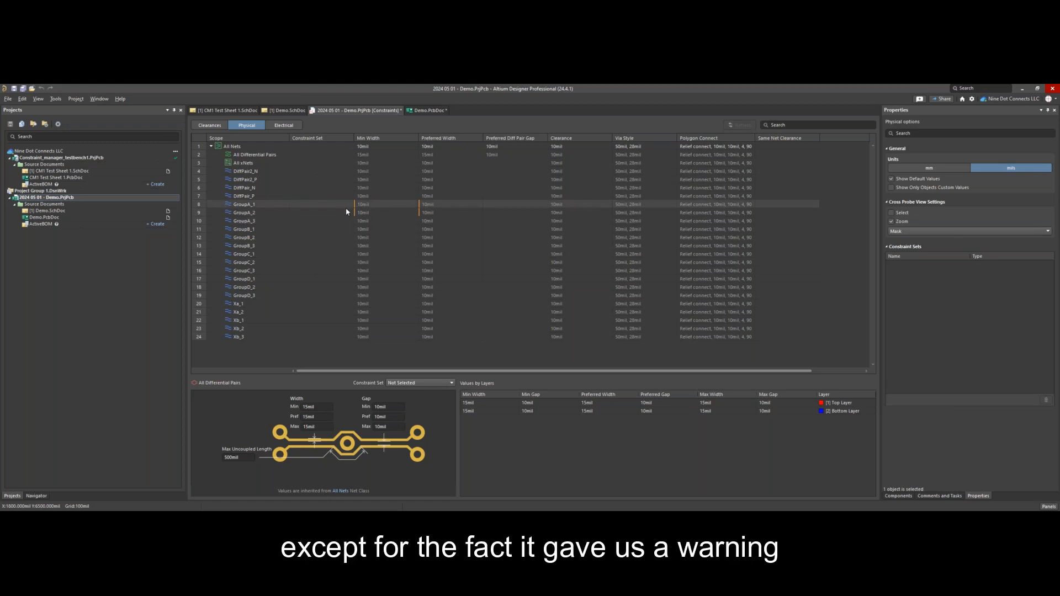
pyautogui.rightClick(249, 256)
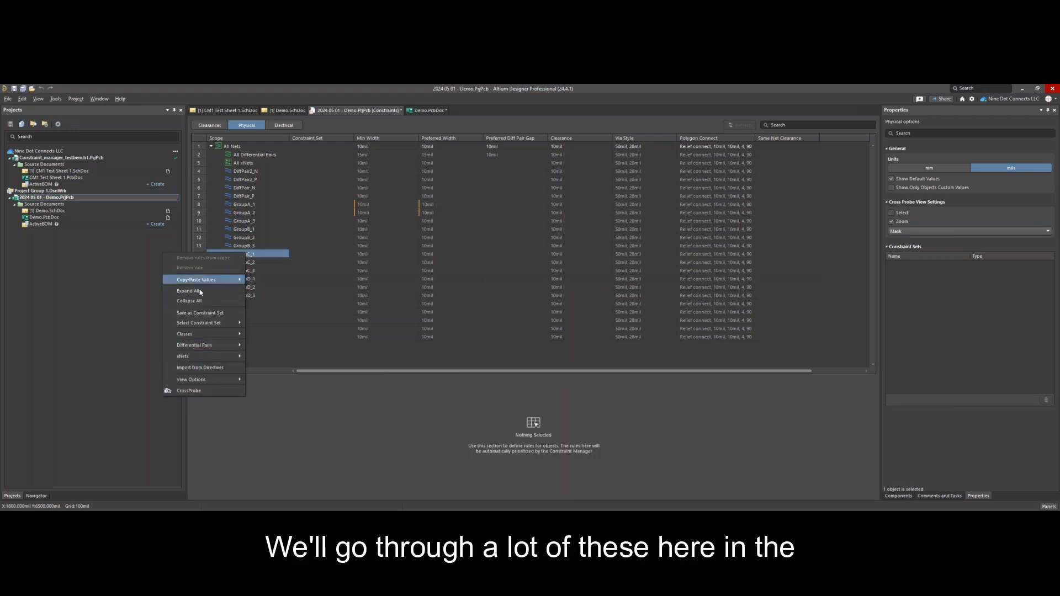
pyautogui.click(187, 368)
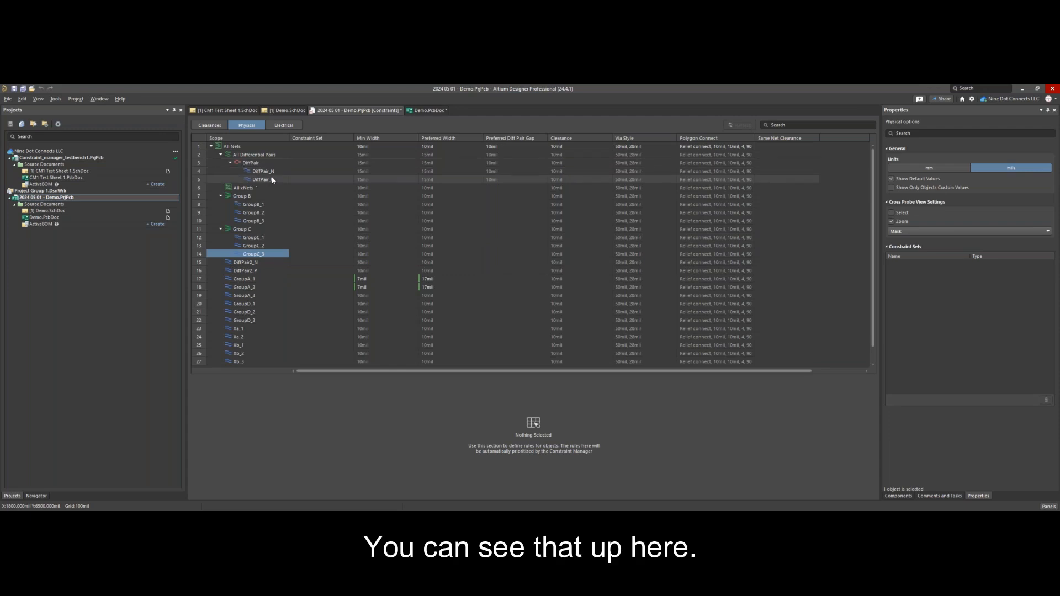
pyautogui.scroll(-2, 276, 335)
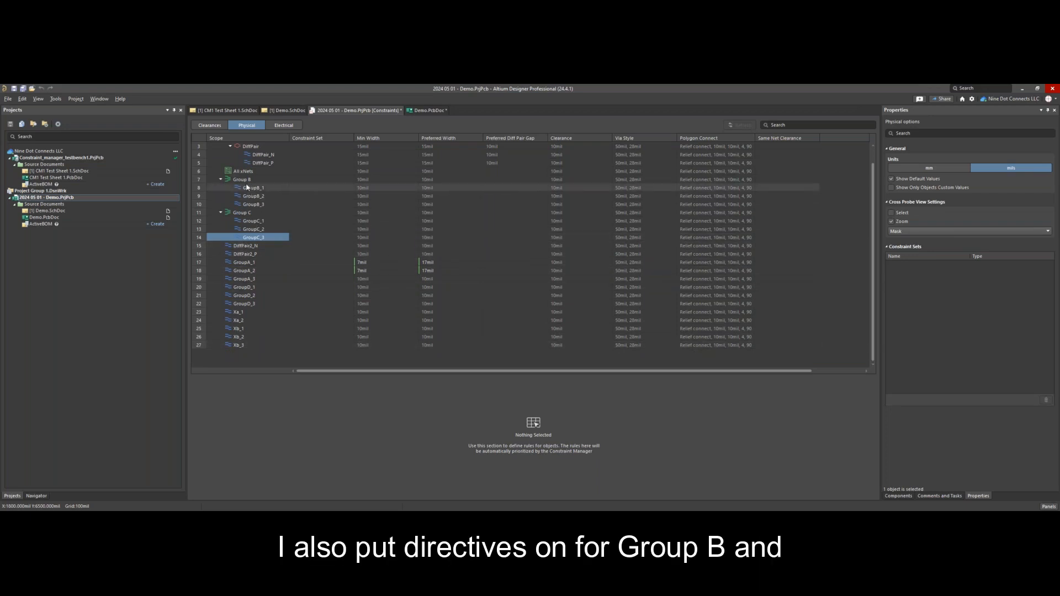
# Step: Examine the Group B and Group C class directives and the differential pair nets on the Demo schematic
pyautogui.click(285, 110)
pyautogui.keyDown('ctrl'); pyautogui.scroll(-2, 424, 322); pyautogui.keyUp('ctrl')
pyautogui.scroll(-3, 427, 314)
pyautogui.keyDown('ctrl'); pyautogui.scroll(3, 432, 308); pyautogui.keyUp('ctrl')
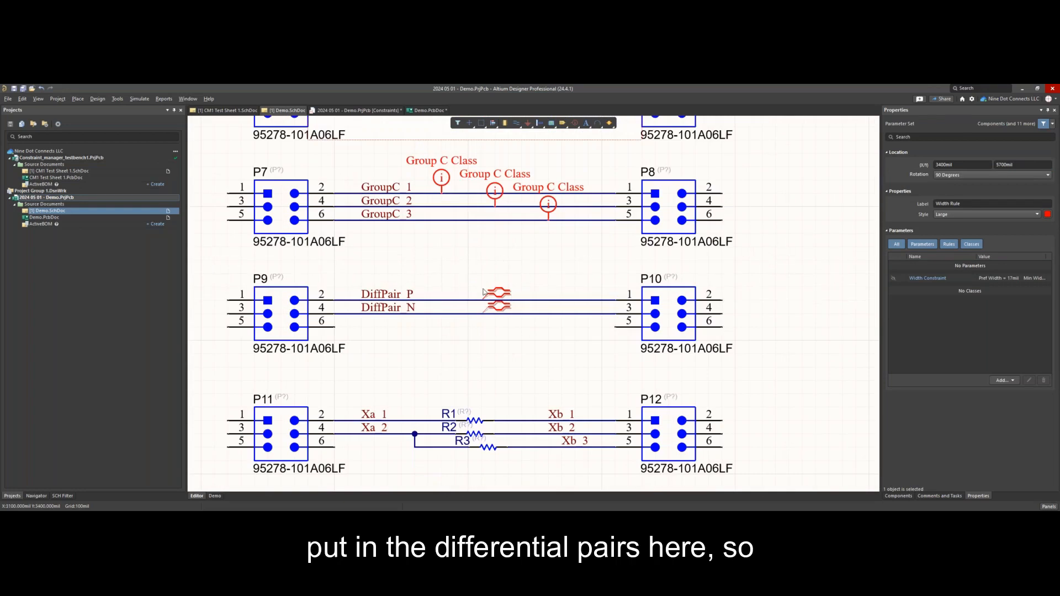
pyautogui.moveTo(440, 350); pyautogui.dragTo(435, 216, button='right')
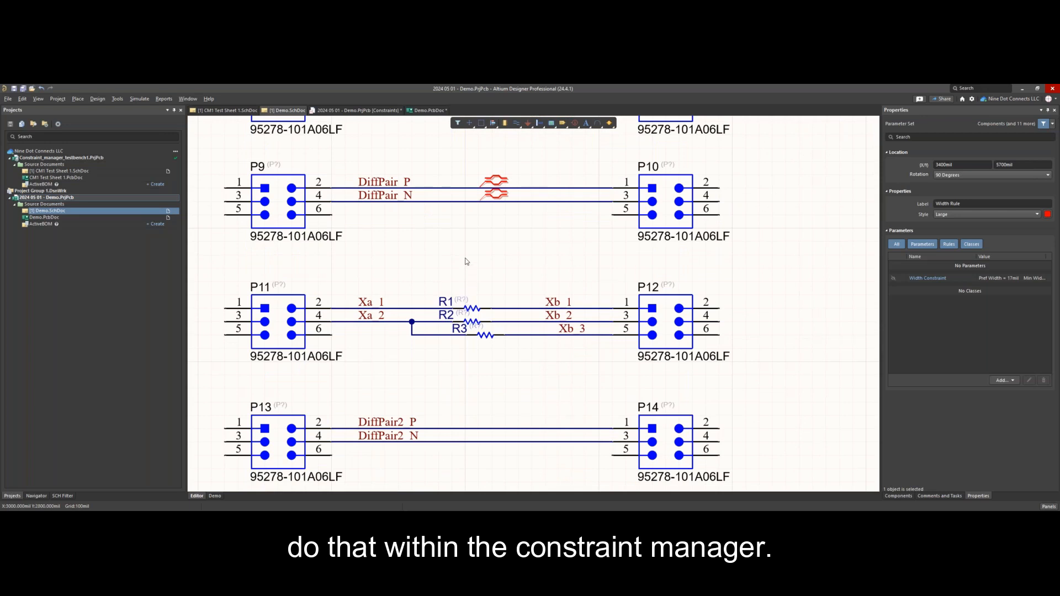
pyautogui.scroll(5, 467, 262)
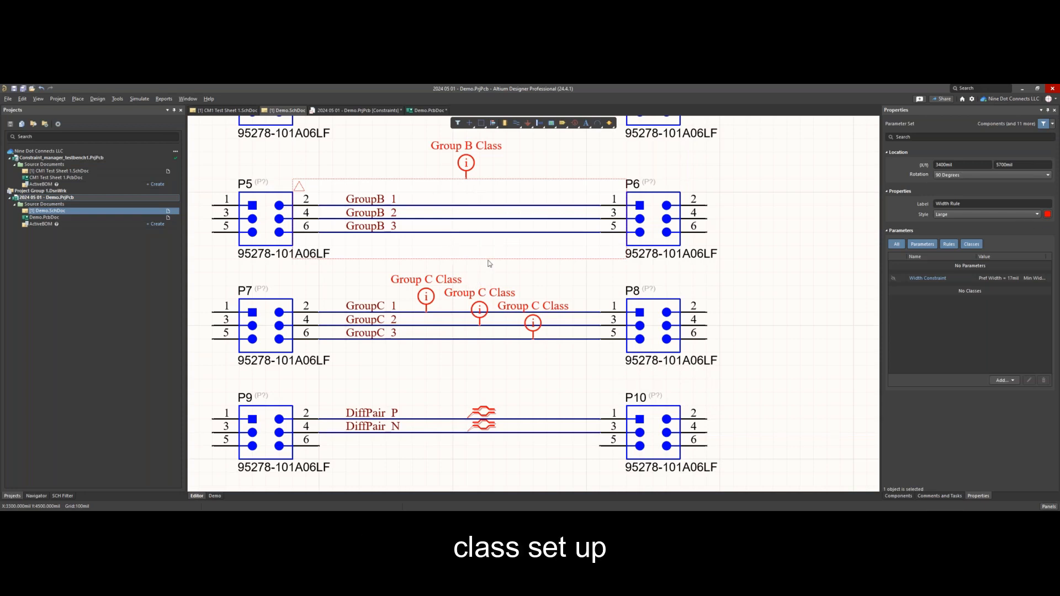
# Step: Return to the Demo project's constraints and save them
pyautogui.click(347, 110)
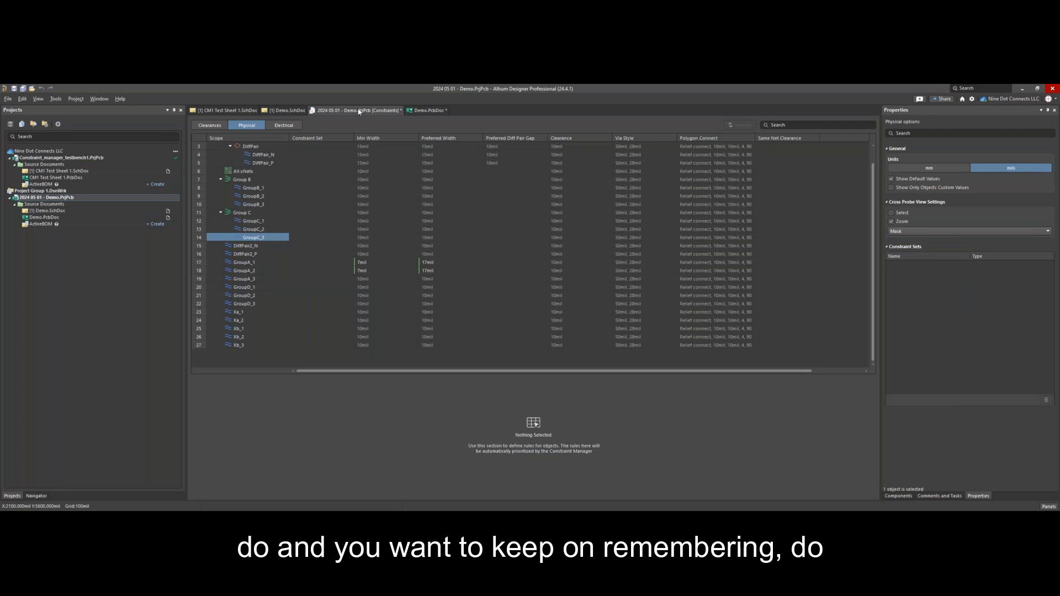
pyautogui.rightClick(359, 111)
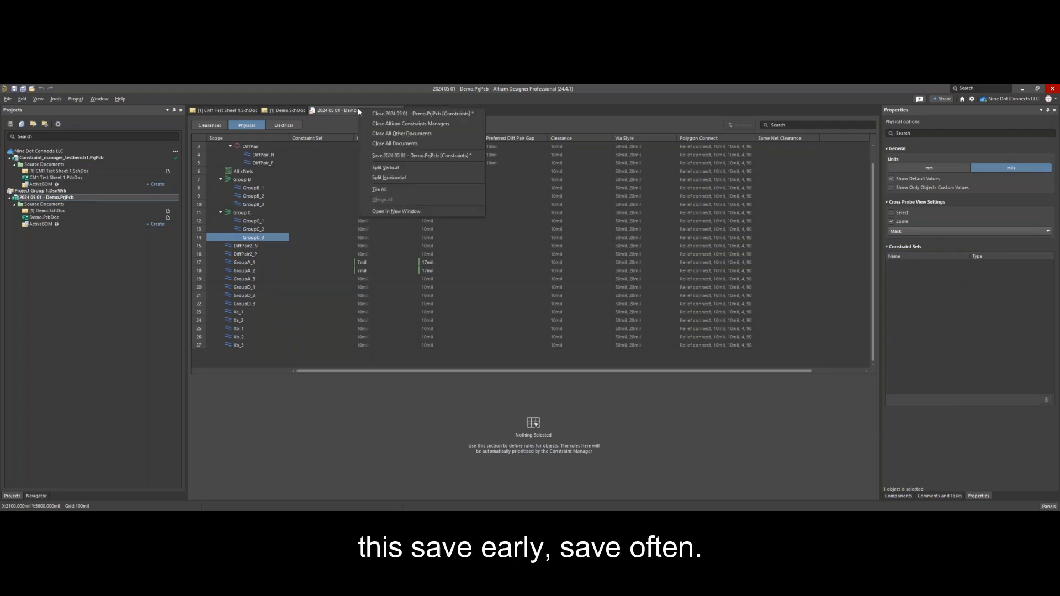
pyautogui.click(395, 156)
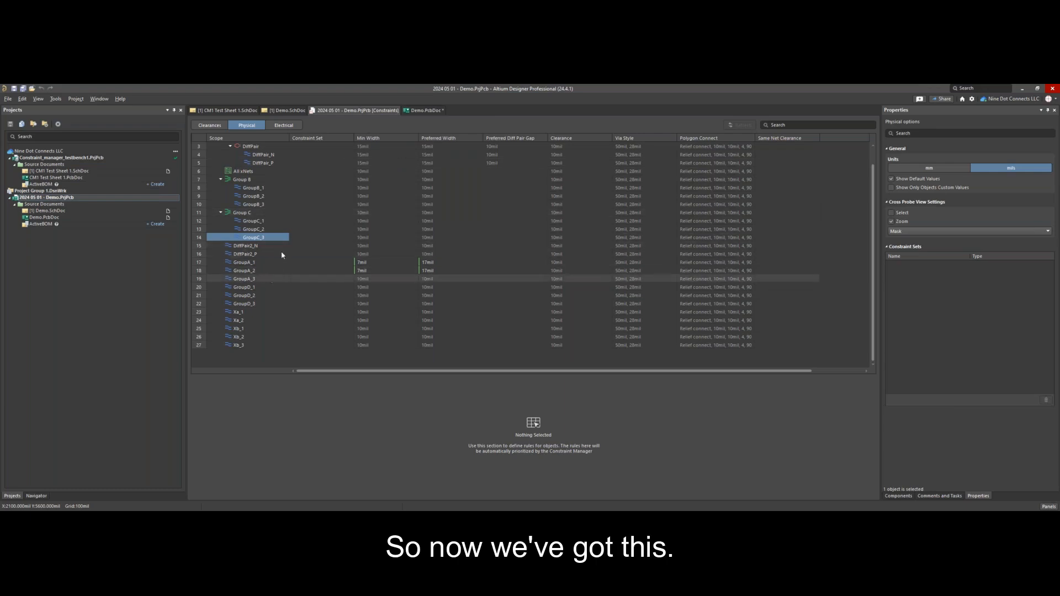
# Step: Create a differential pair with prefix D_ from nets DiffPair2_P and DiffPair2_N in the All Differential Pairs class, and save the constraints
pyautogui.scroll(1, 279, 232)
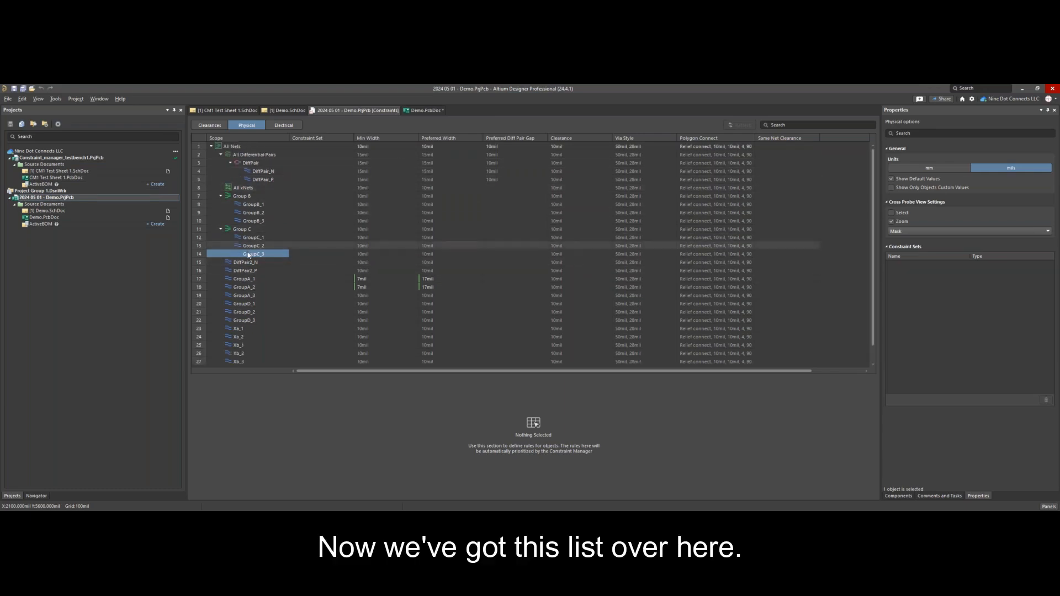
pyautogui.scroll(-1, 247, 263)
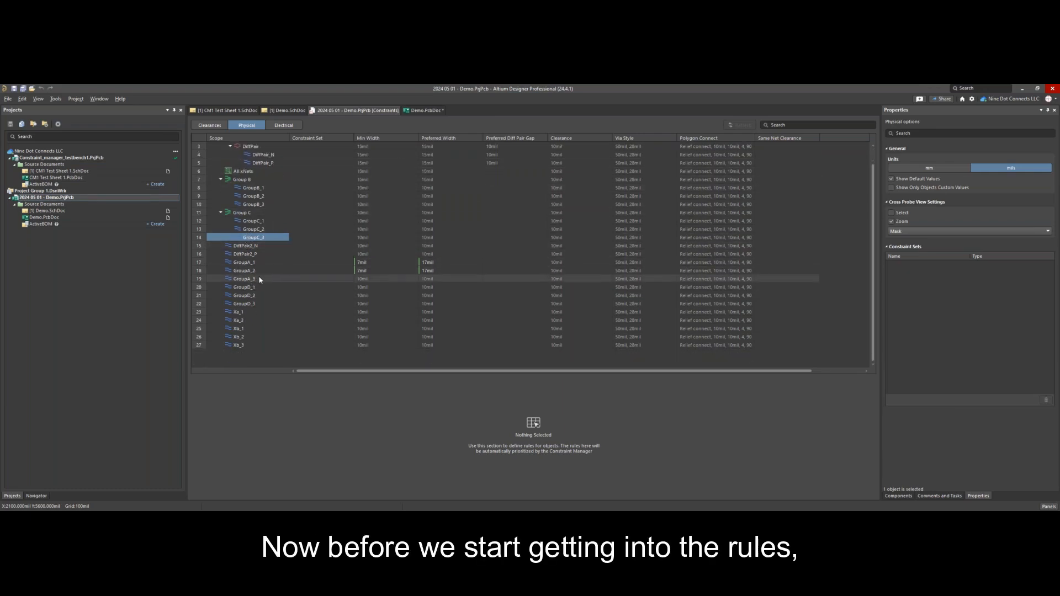
pyautogui.click(256, 248)
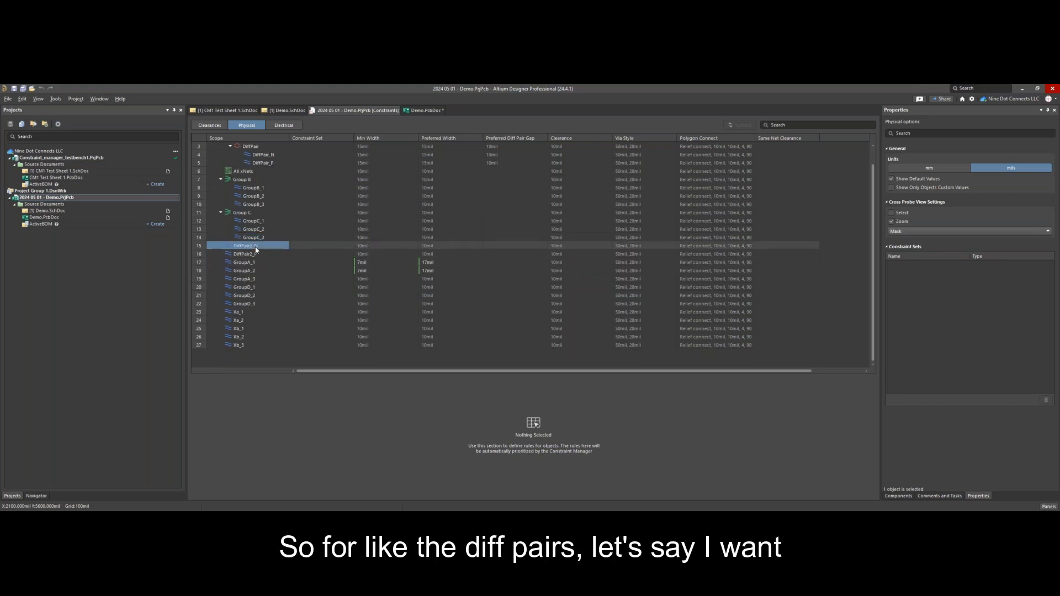
pyautogui.keyDown('shift'); pyautogui.click(251, 254); pyautogui.keyUp('shift')
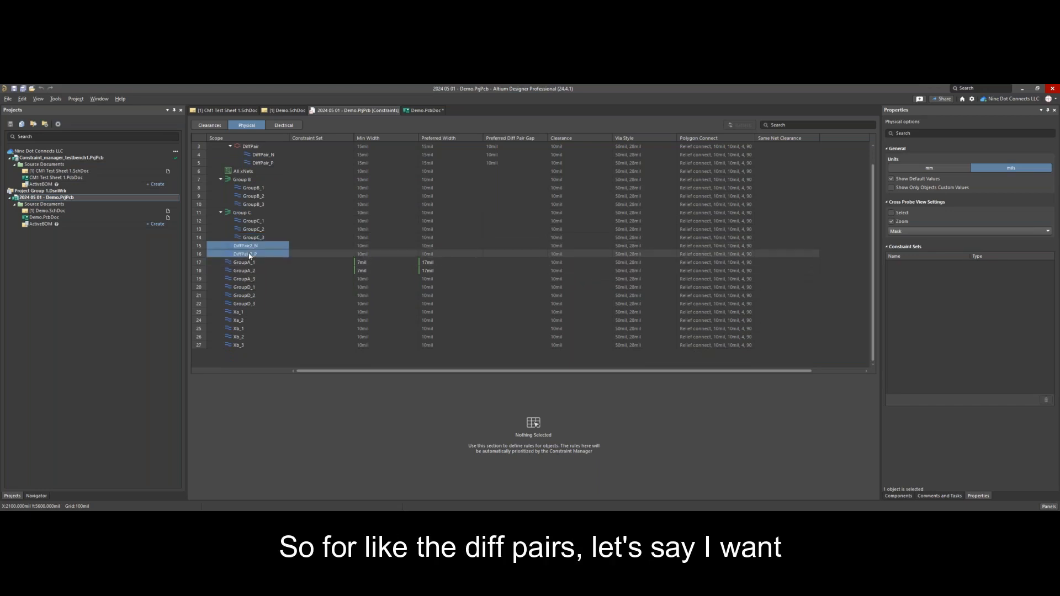
pyautogui.rightClick(249, 251)
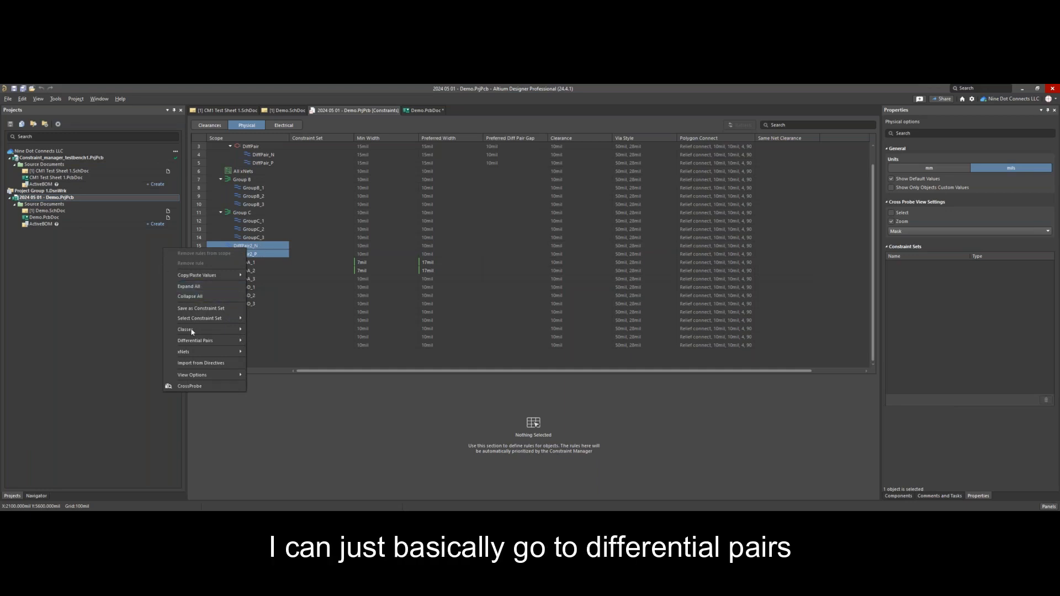
pyautogui.moveTo(193, 341)
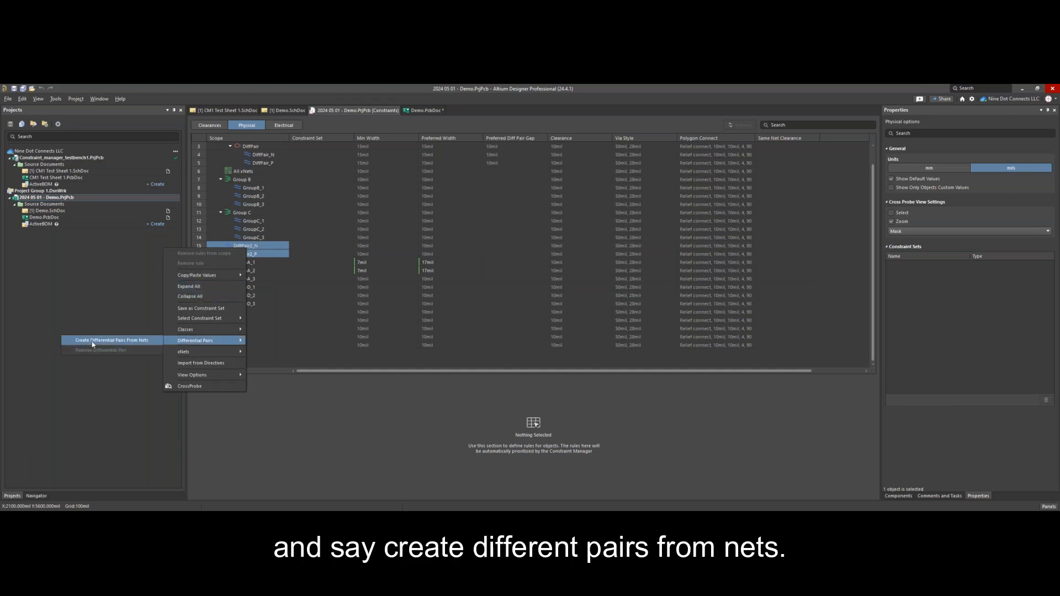
pyautogui.click(103, 342)
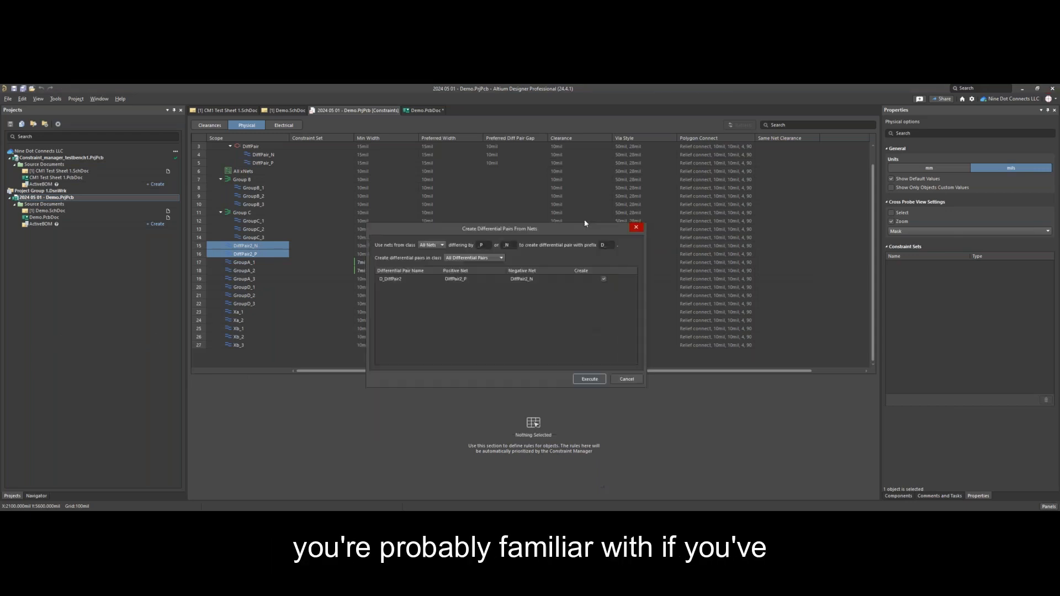
pyautogui.moveTo(548, 151); pyautogui.dragTo(544, 143)
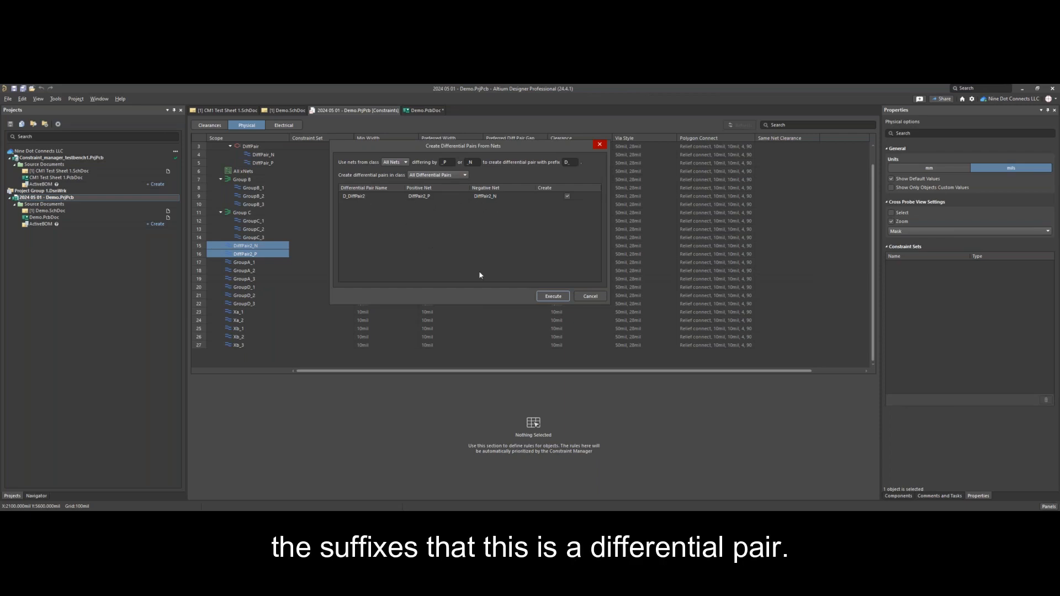
pyautogui.click(551, 296)
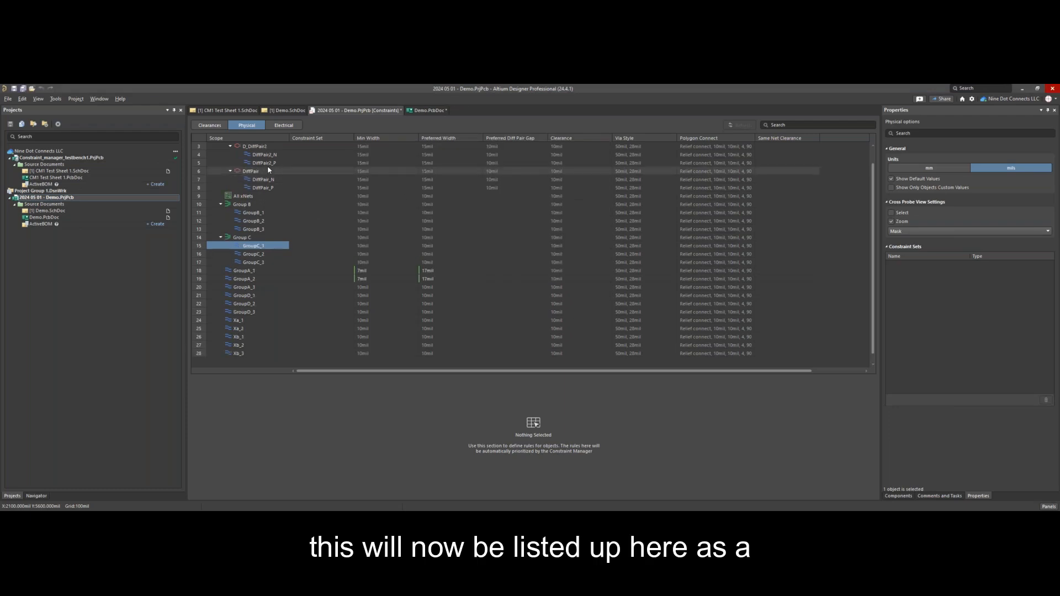
pyautogui.rightClick(356, 110)
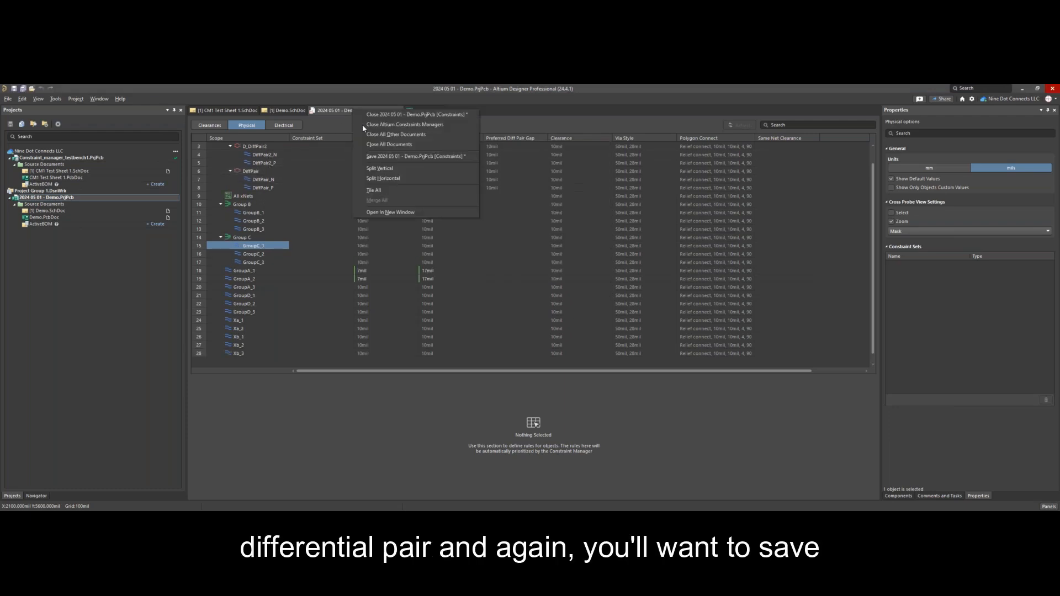
pyautogui.click(381, 156)
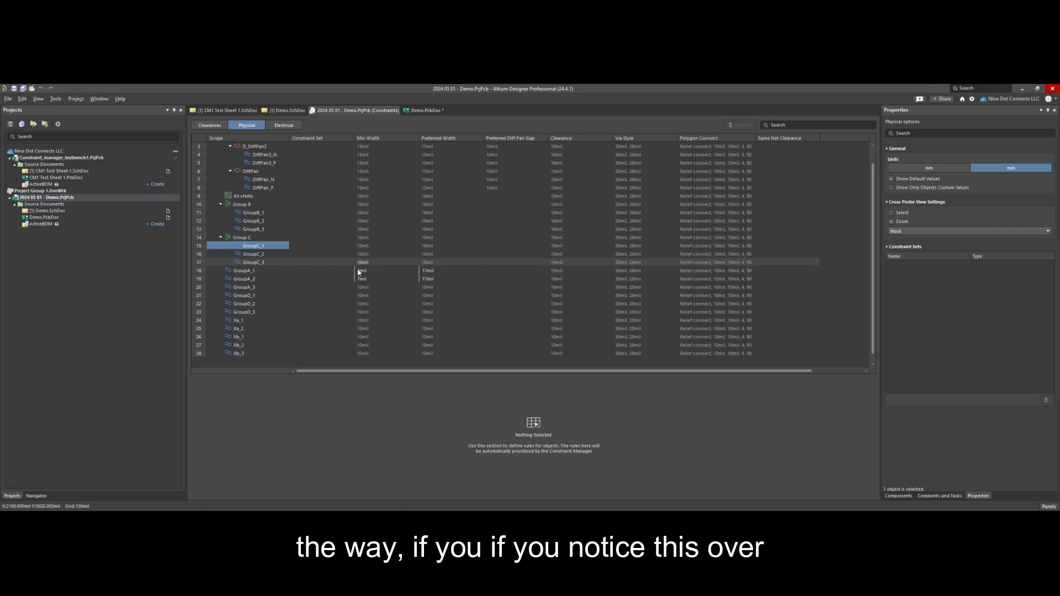
# Step: Set GroupA_1's minimum width to 6 mil and check it against the schematic directive's value
pyautogui.moveTo(362, 280)
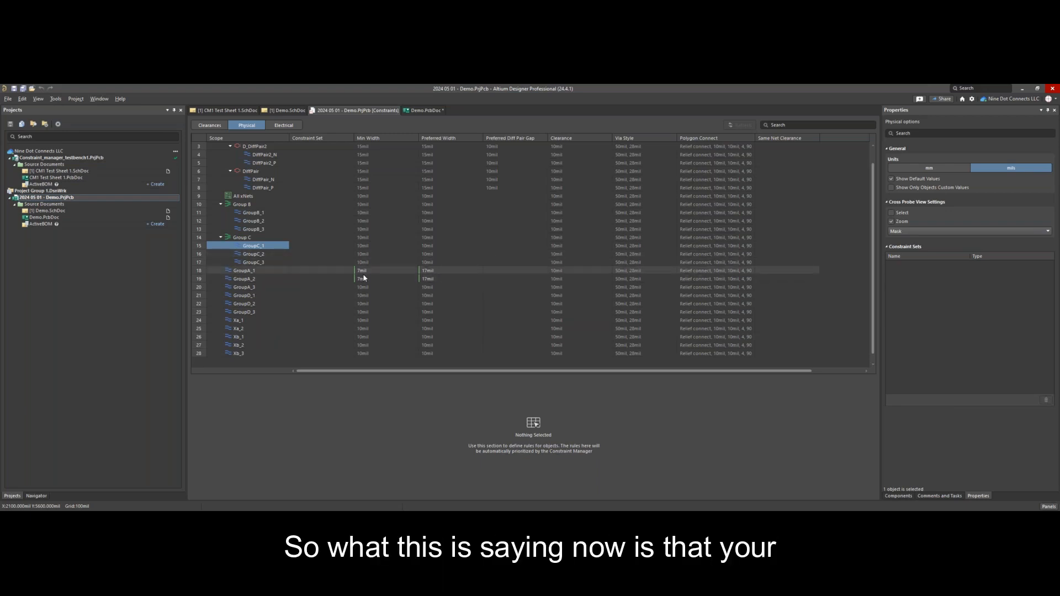
pyautogui.moveTo(412, 271)
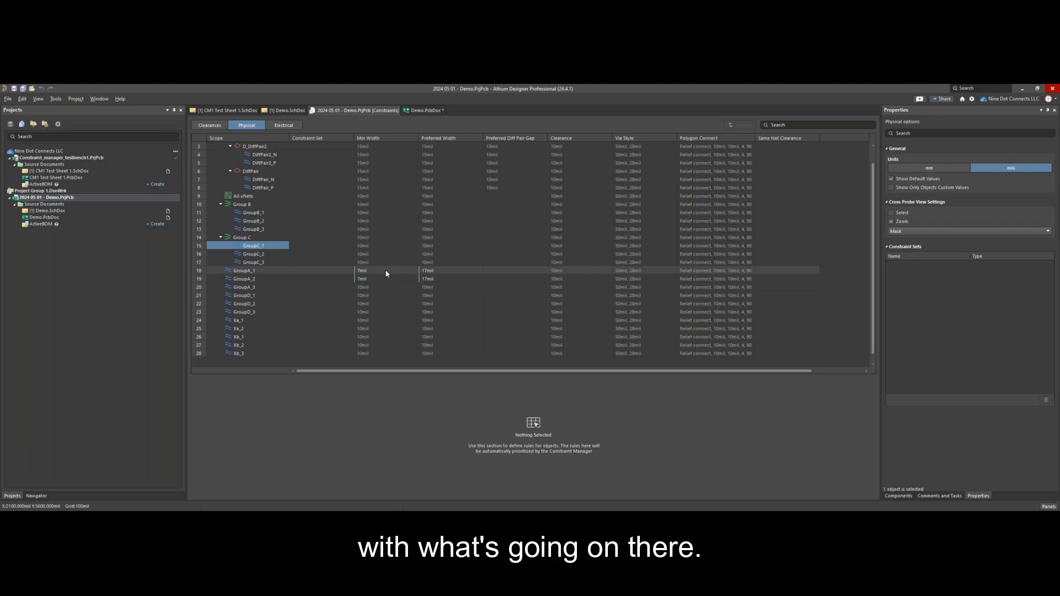
pyautogui.click(385, 270)
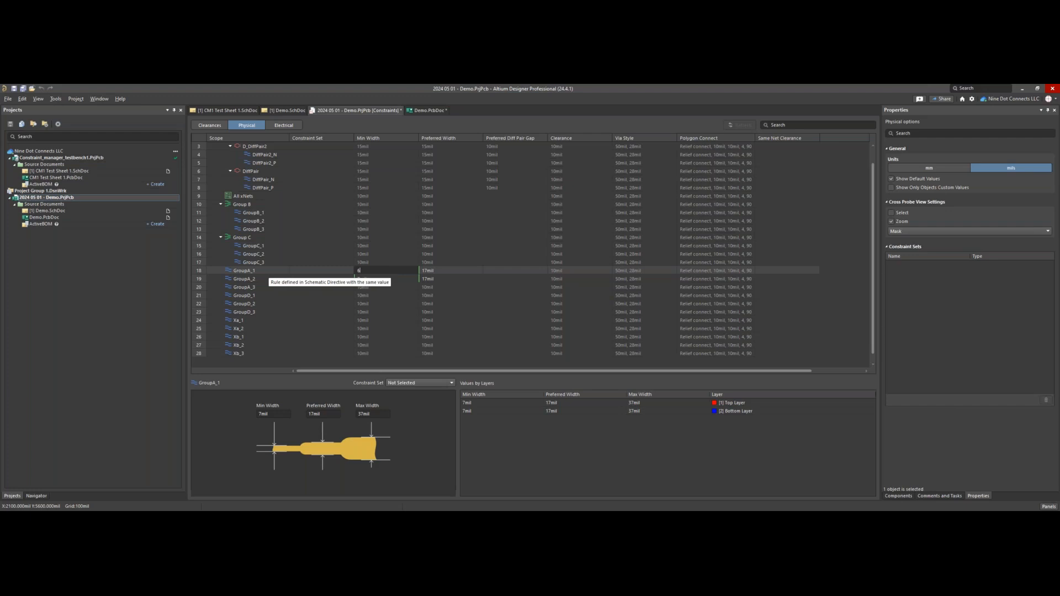
pyautogui.press('Tab')
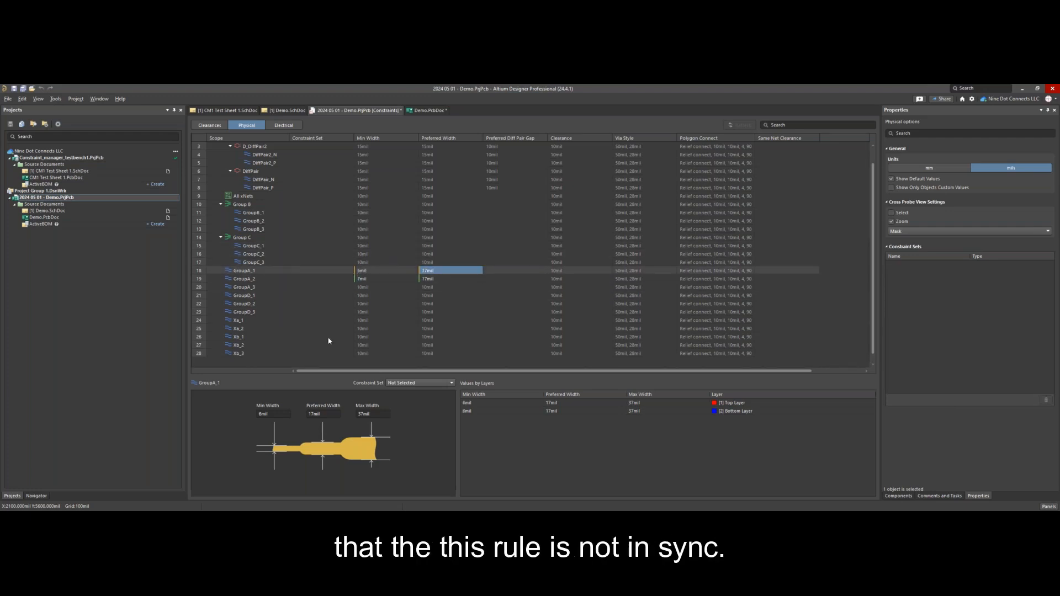
pyautogui.moveTo(382, 274)
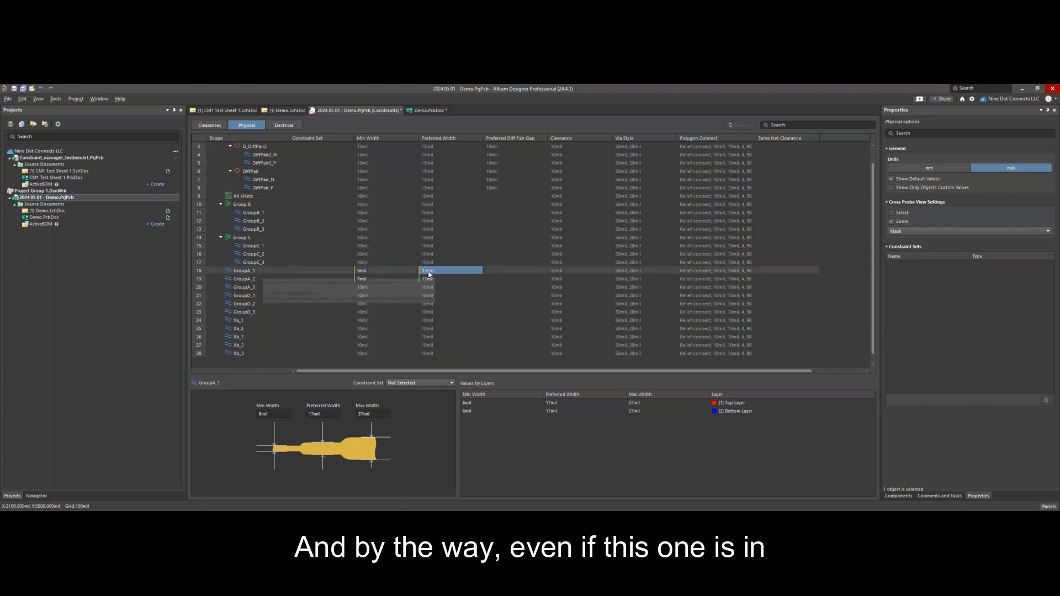
pyautogui.click(367, 271)
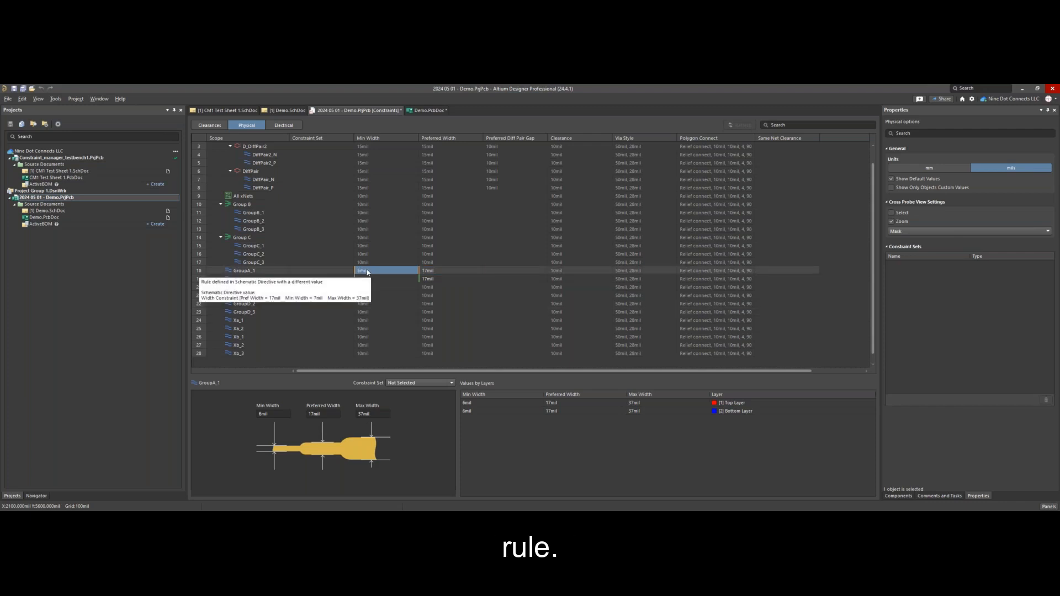
# Step: Set GroupA_1's minimum width to 7 mil to match the schematic directive
pyautogui.click(368, 272)
pyautogui.write('7')
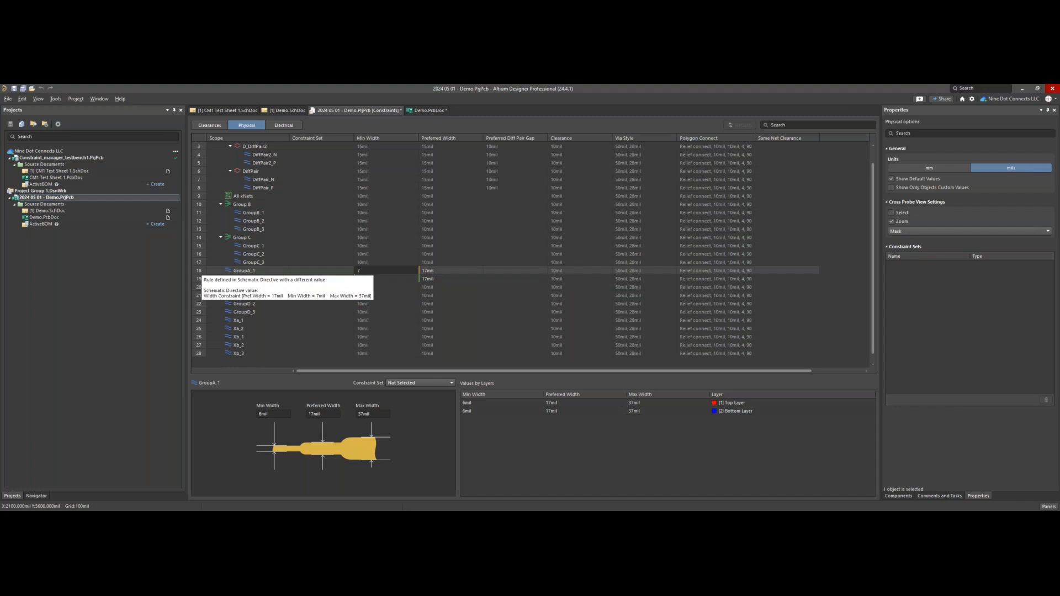
pyautogui.press('Return')
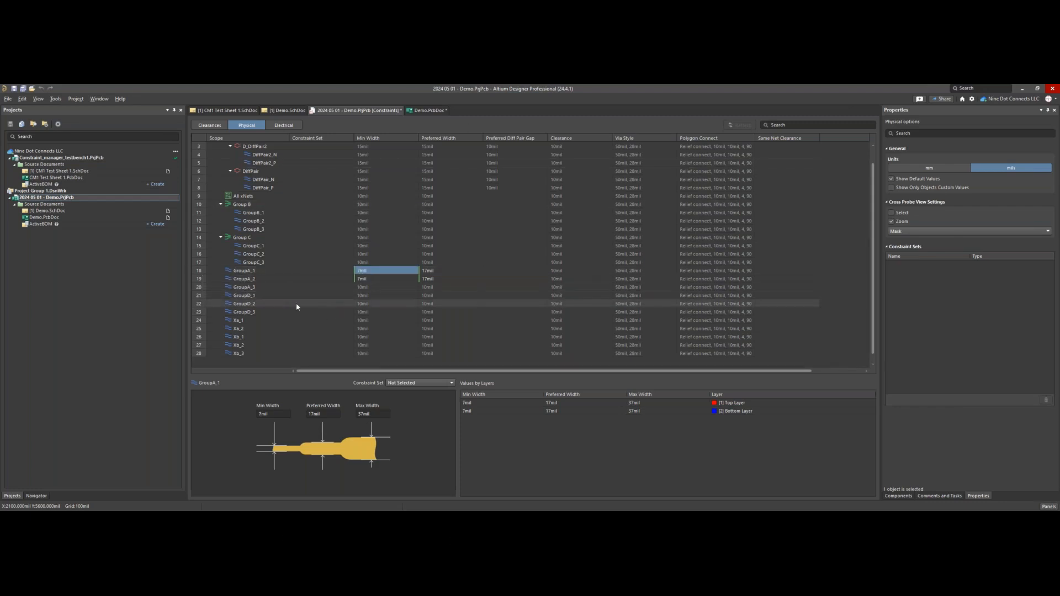
# Step: With nets GroupD_1 to GroupD_3 selected, open the Object Class Explorer and create a net class named Group D
pyautogui.click(246, 296)
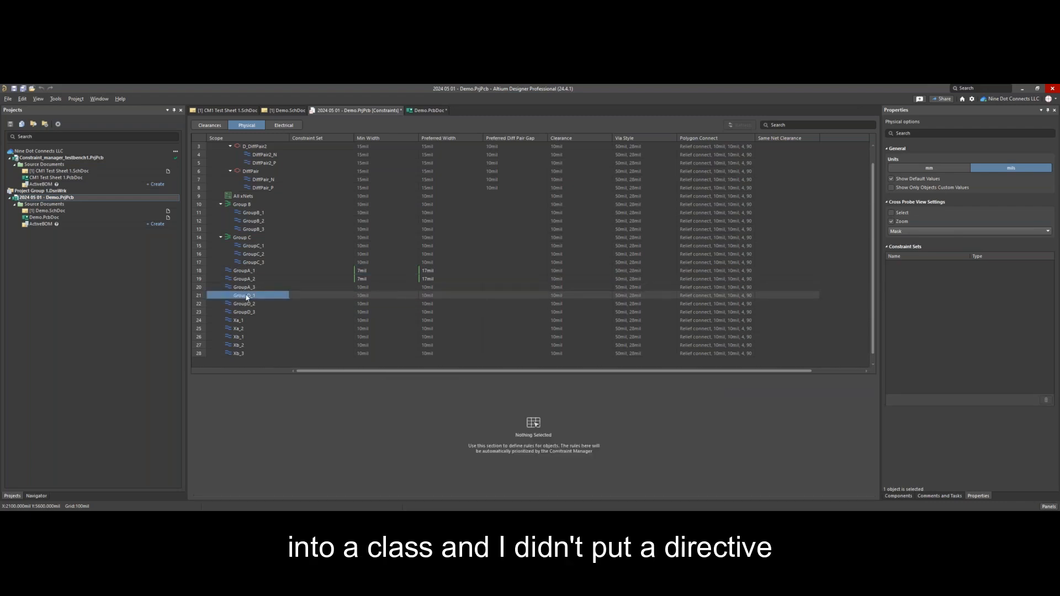
pyautogui.keyDown('shift'); pyautogui.click(244, 312); pyautogui.keyUp('shift')
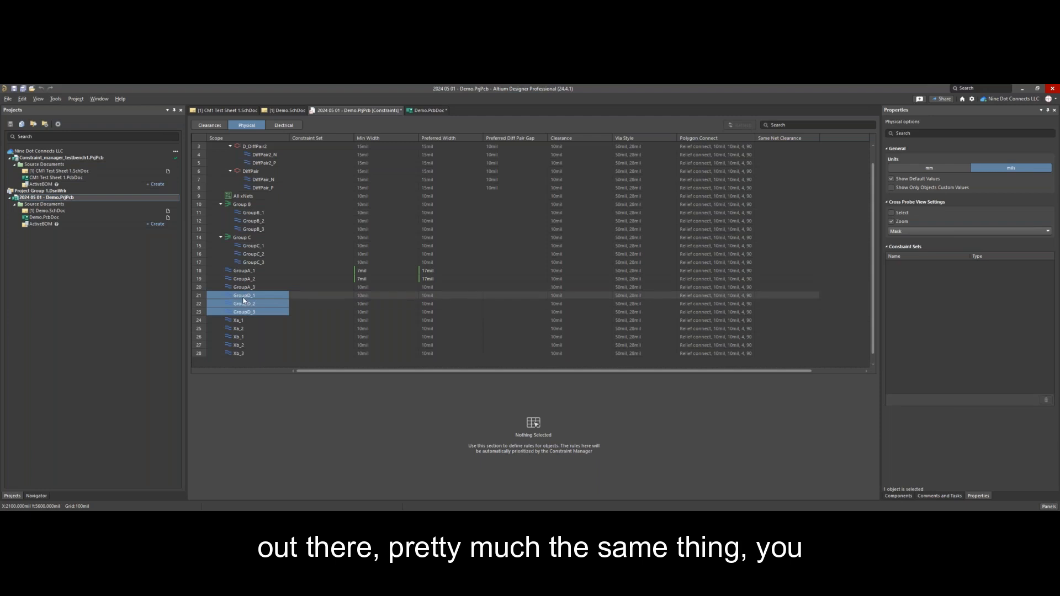
pyautogui.rightClick(244, 301)
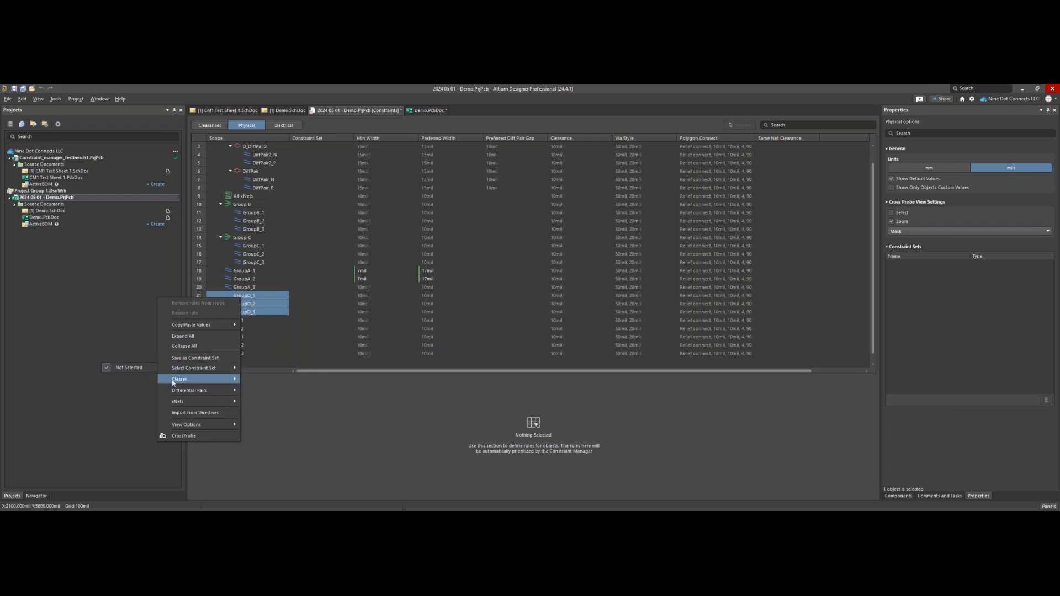
pyautogui.moveTo(177, 384)
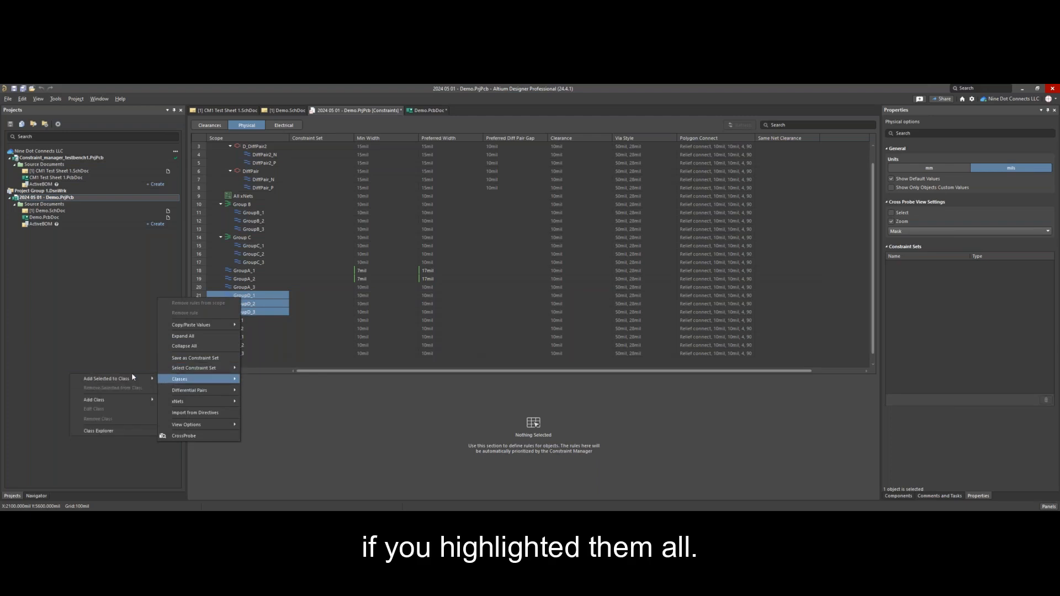
pyautogui.moveTo(132, 379)
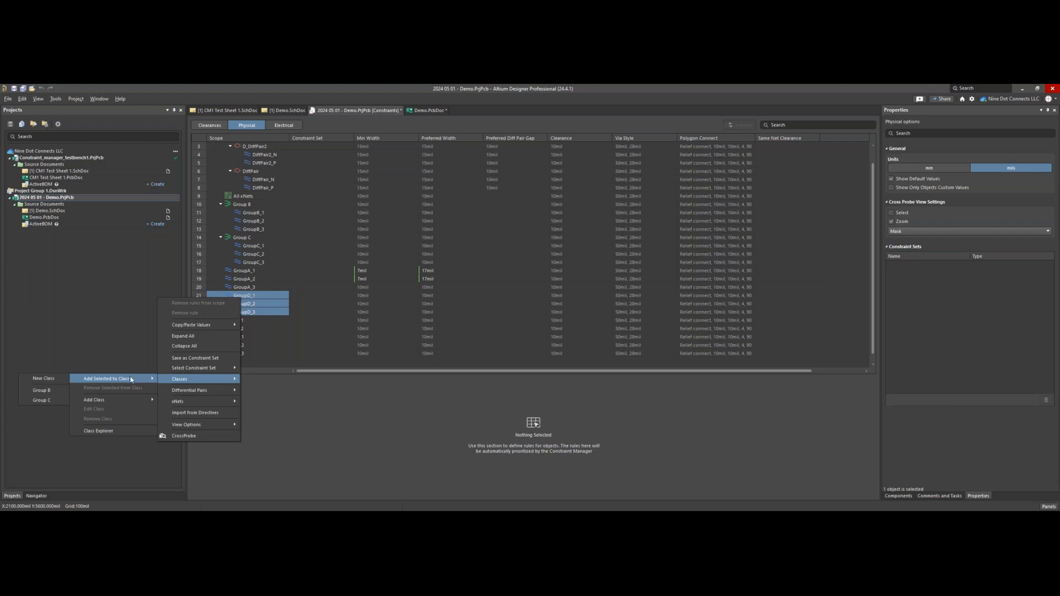
pyautogui.moveTo(121, 406)
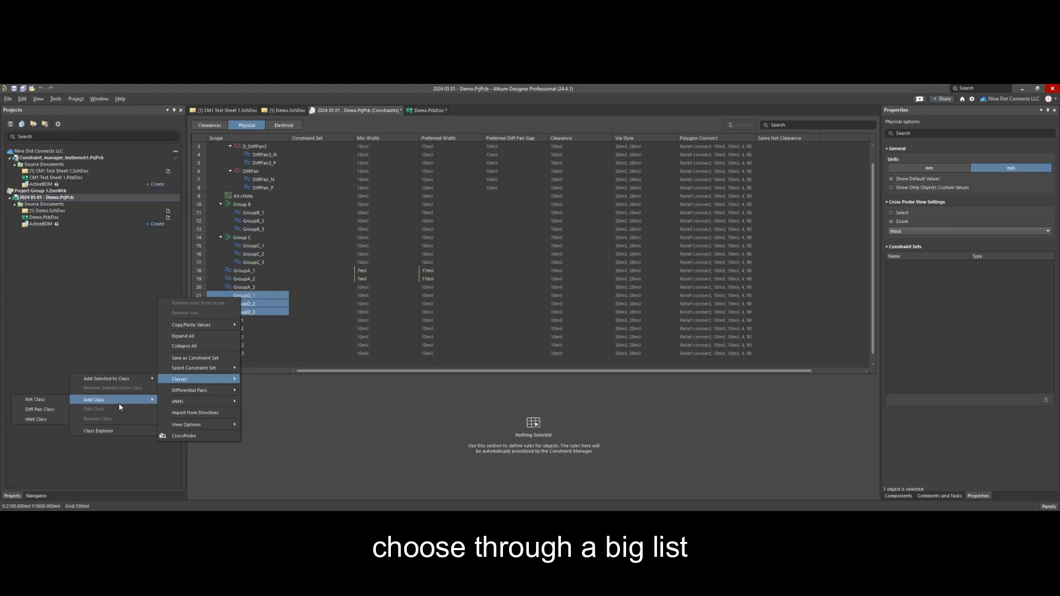
pyautogui.click(113, 433)
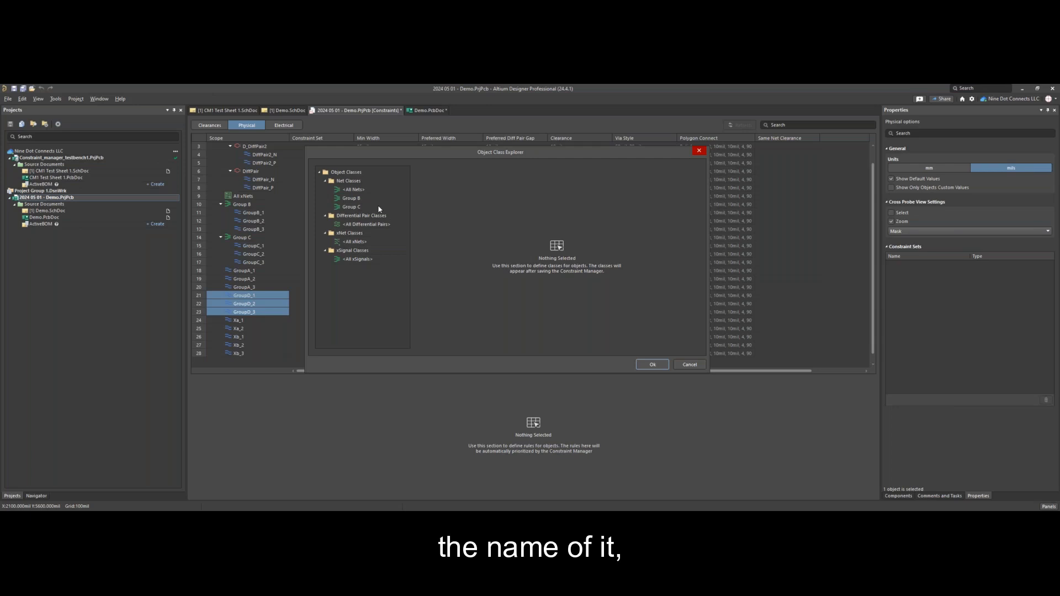
pyautogui.click(349, 181)
pyautogui.rightClick(351, 184)
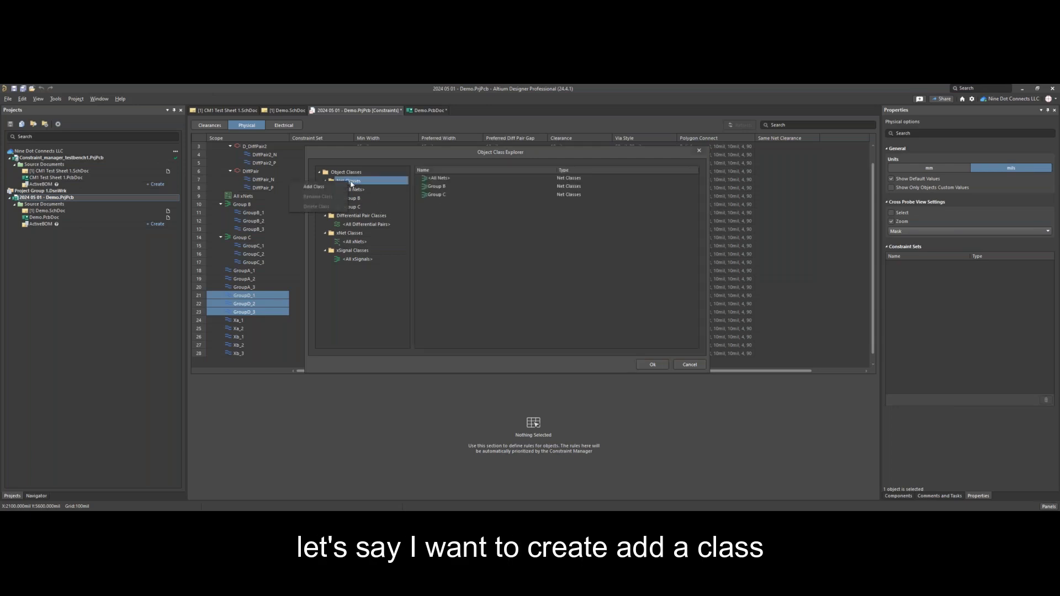
pyautogui.click(343, 190)
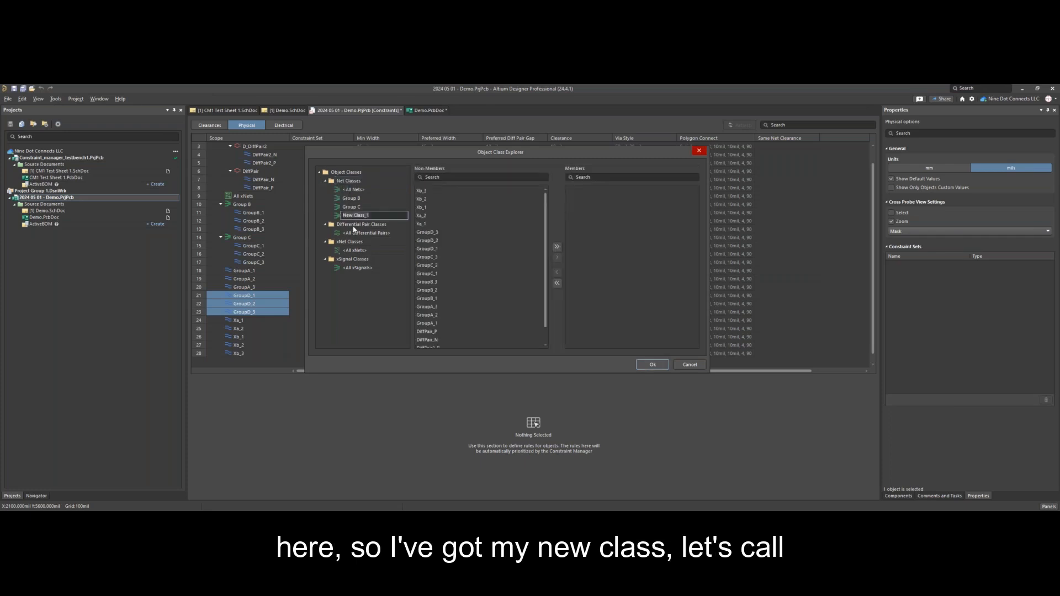
pyautogui.write('Group D')
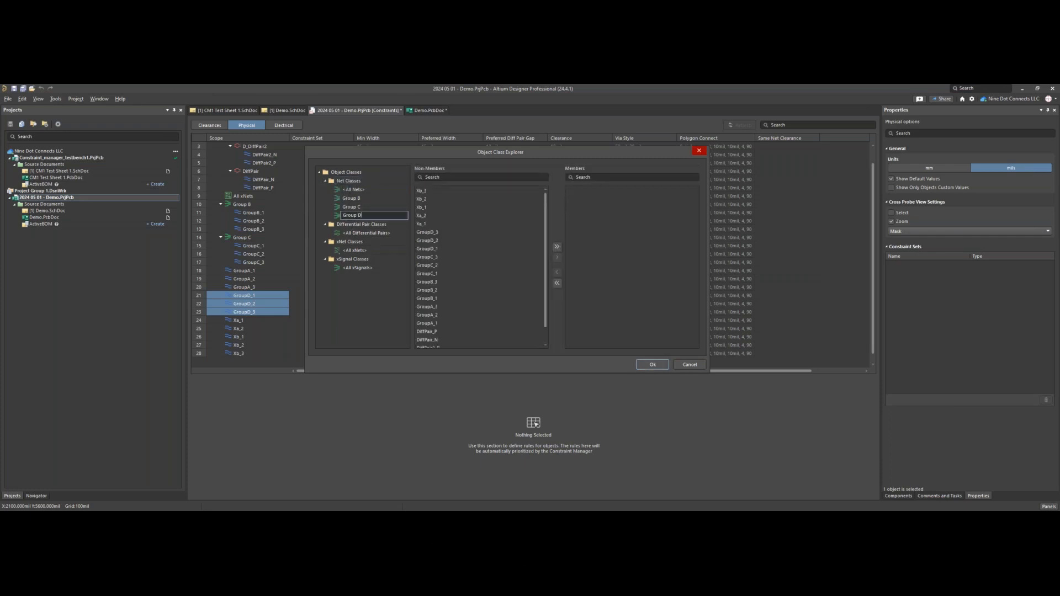
pyautogui.press('Return')
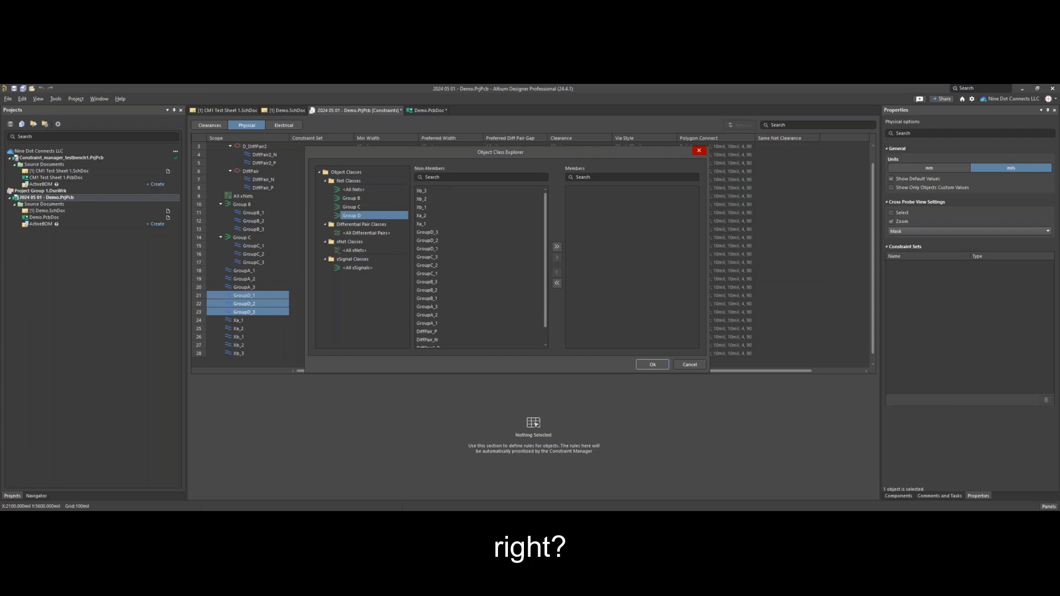
# Step: Add nets GroupD_1, GroupD_2 and GroupD_3 to the Group D class, and check the class in the electrical constraints
pyautogui.click(435, 233)
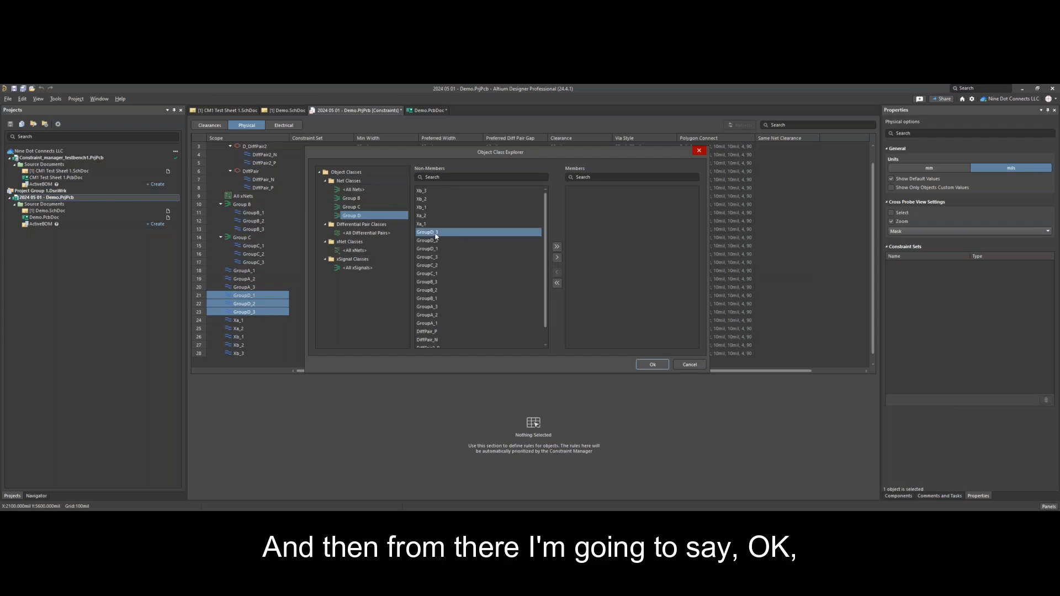
pyautogui.keyDown('shift'); pyautogui.click(431, 249); pyautogui.keyUp('shift')
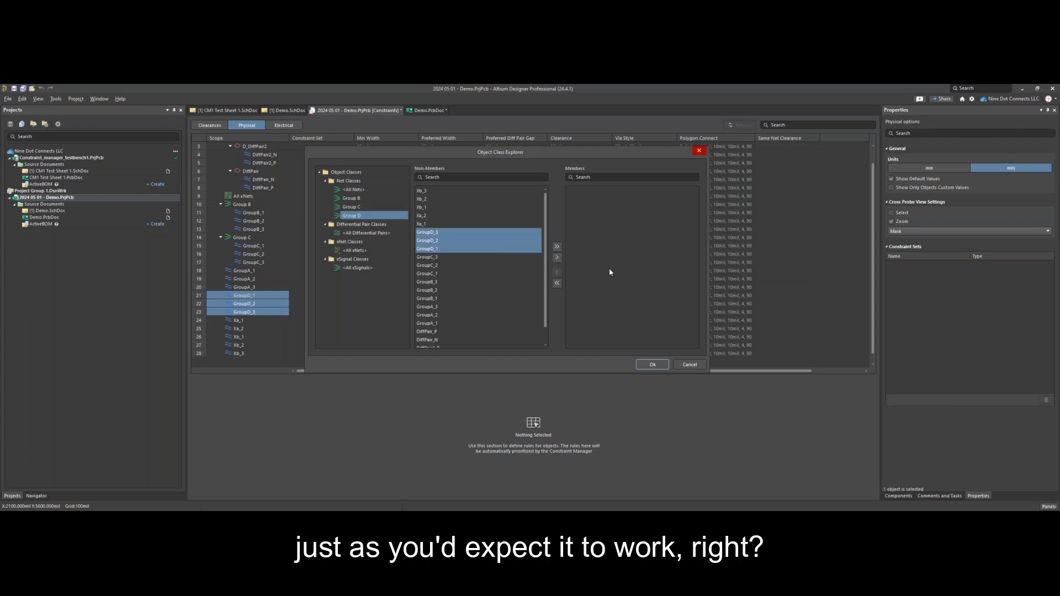
pyautogui.click(556, 257)
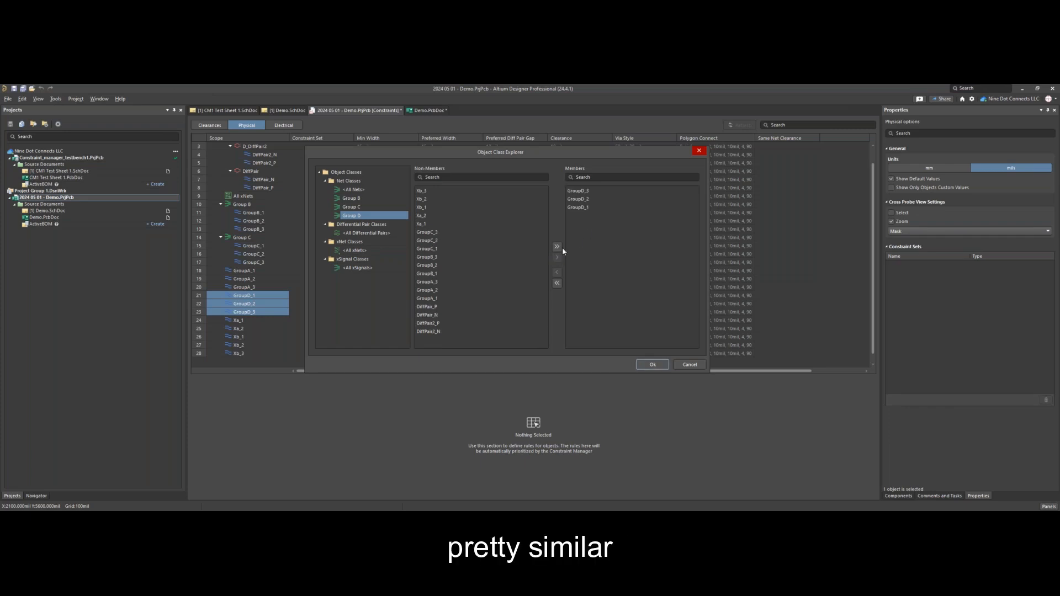
pyautogui.click(659, 364)
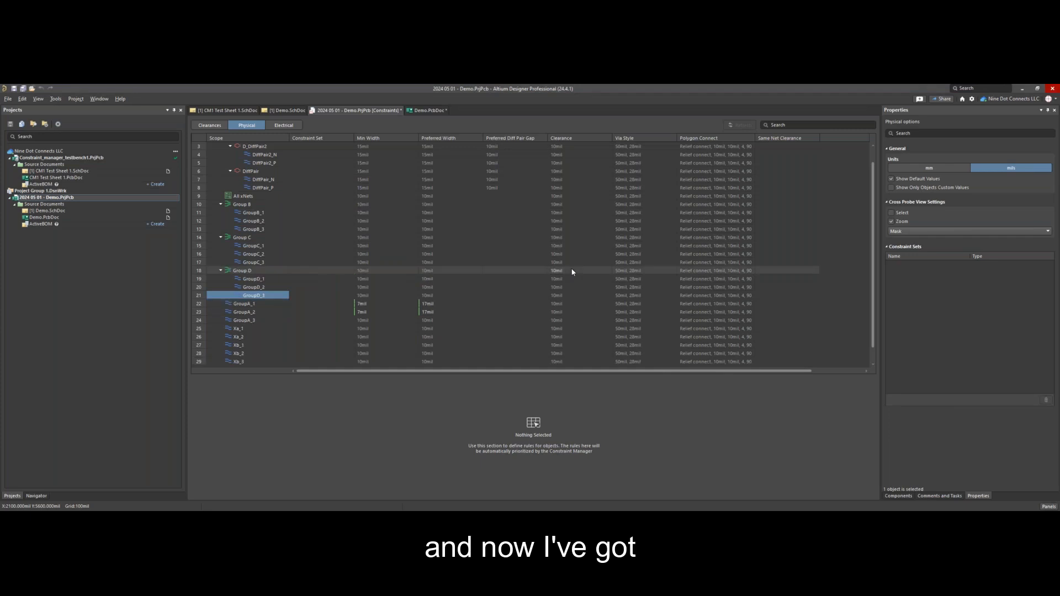
pyautogui.click(284, 126)
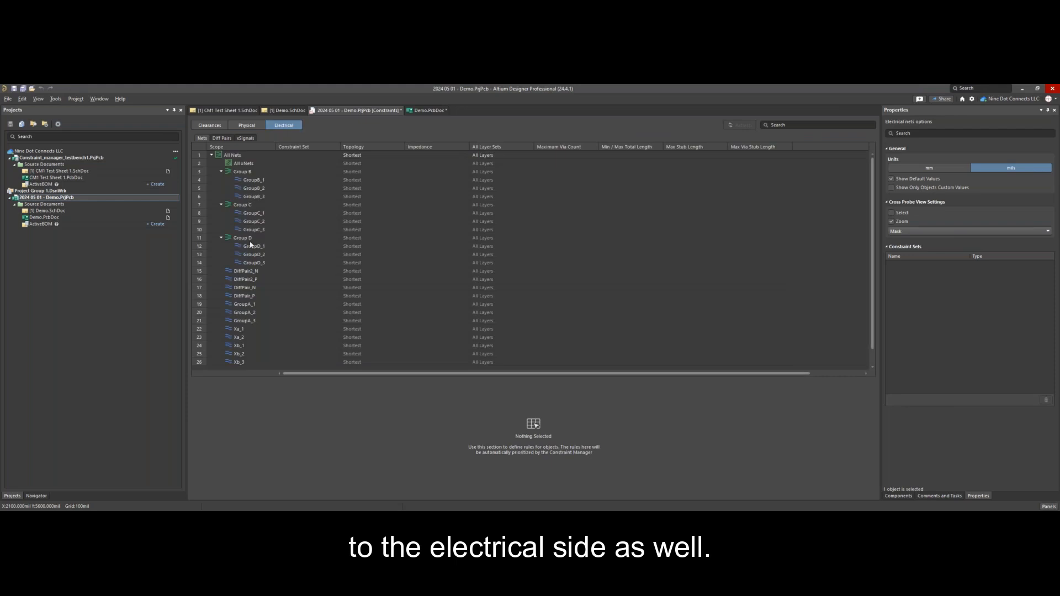
pyautogui.scroll(1, 241, 164)
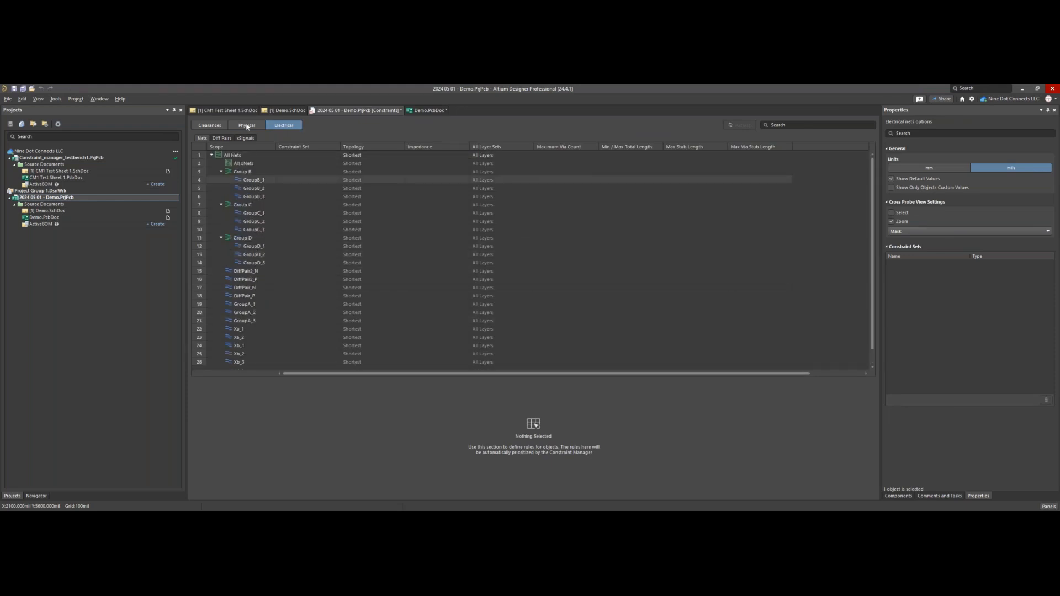
# Step: In the physical constraints, set Group D's minimum width to 6 mil, preferred width to 11 mil and maximum width to 1000 mil
pyautogui.click(247, 126)
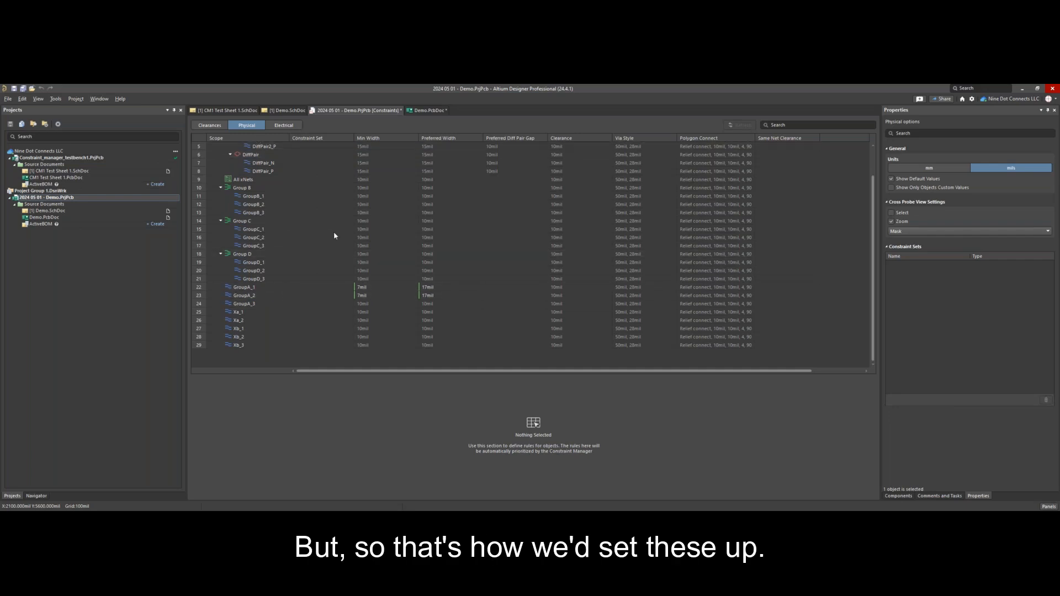
pyautogui.click(372, 180)
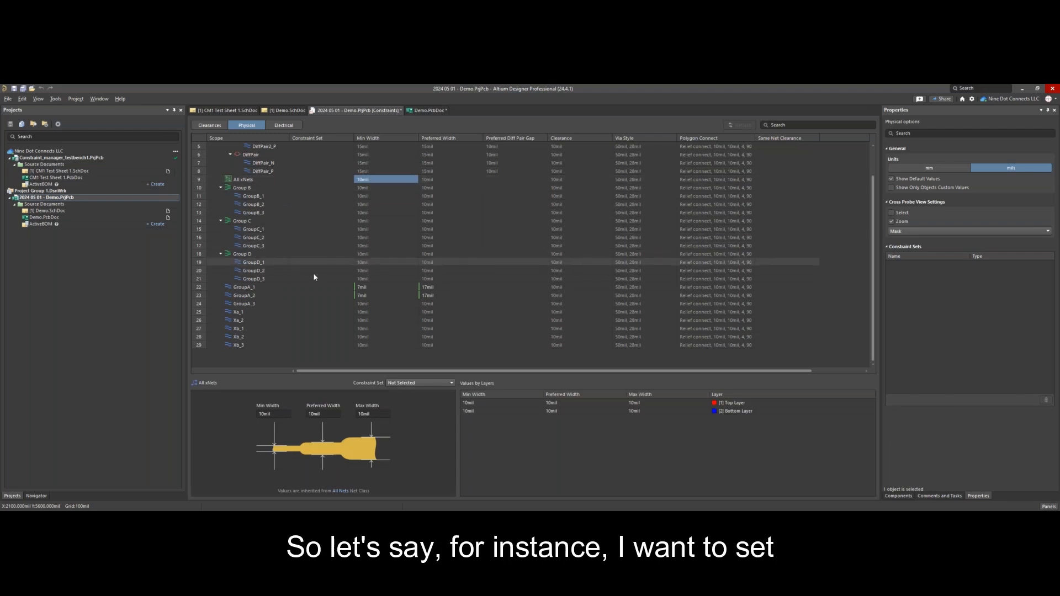
pyautogui.click(362, 255)
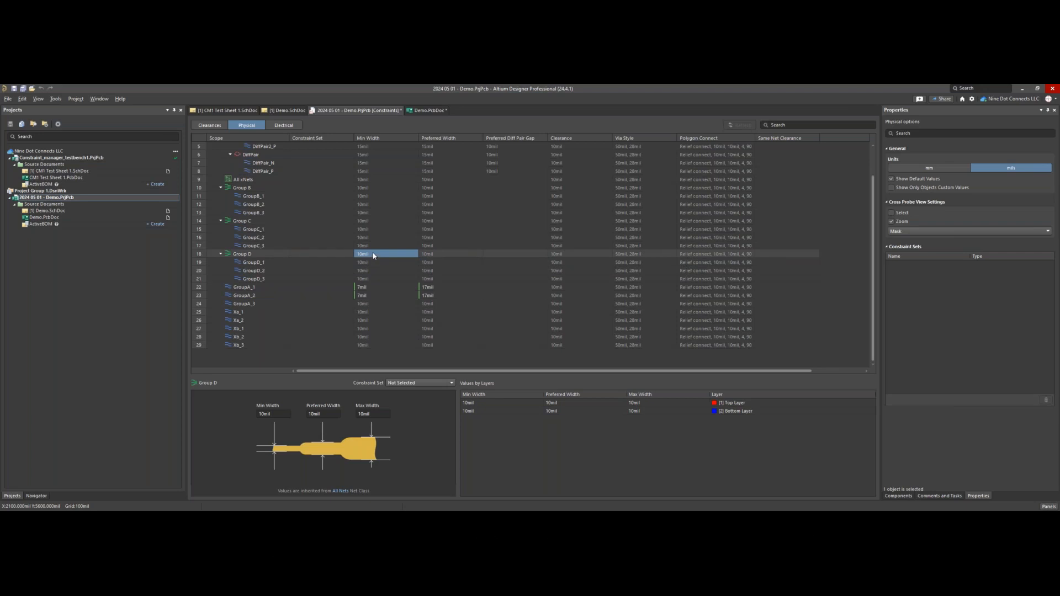
pyautogui.click(281, 413)
pyautogui.write('6')
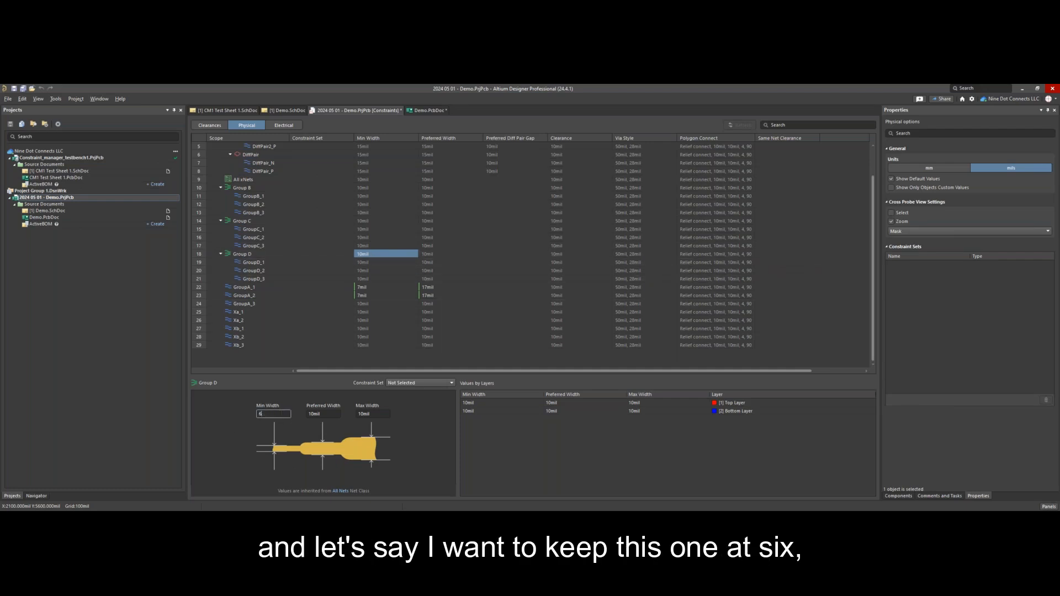
pyautogui.click(323, 414)
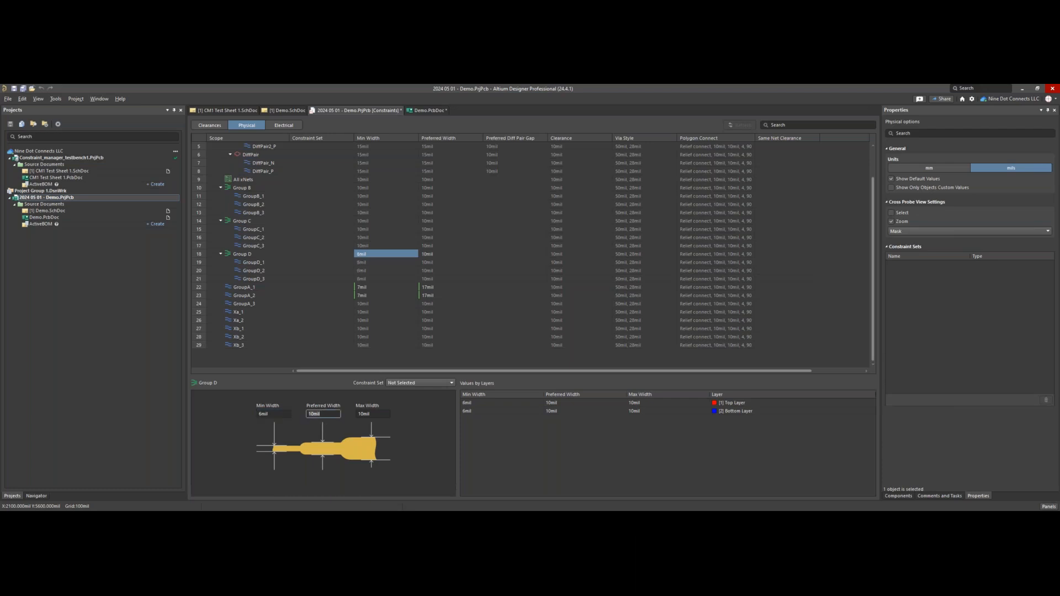
pyautogui.write('11')
pyautogui.press('Tab')
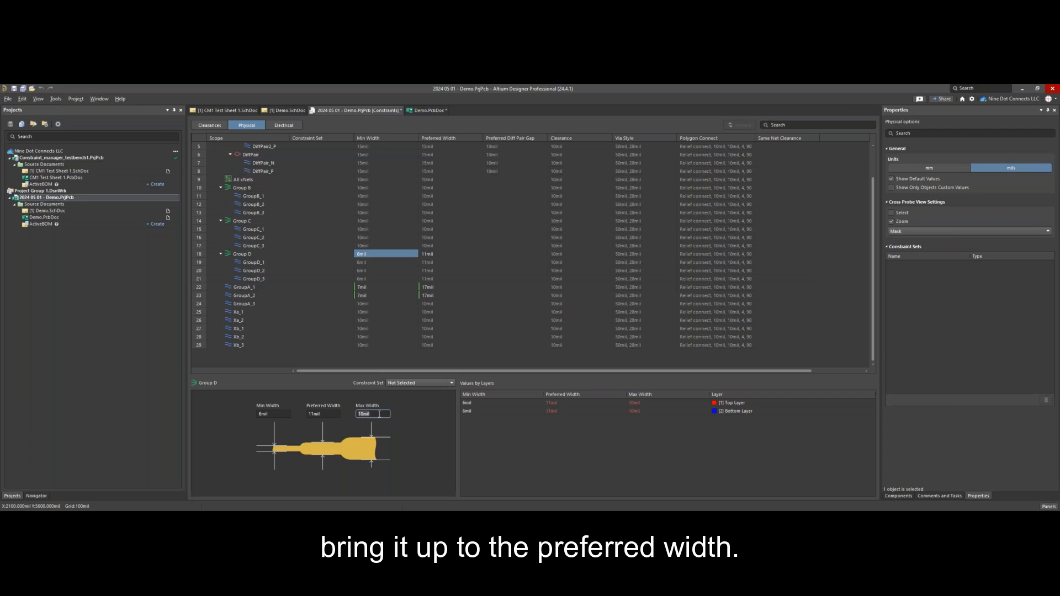
pyautogui.moveTo(376, 413); pyautogui.dragTo(356, 414)
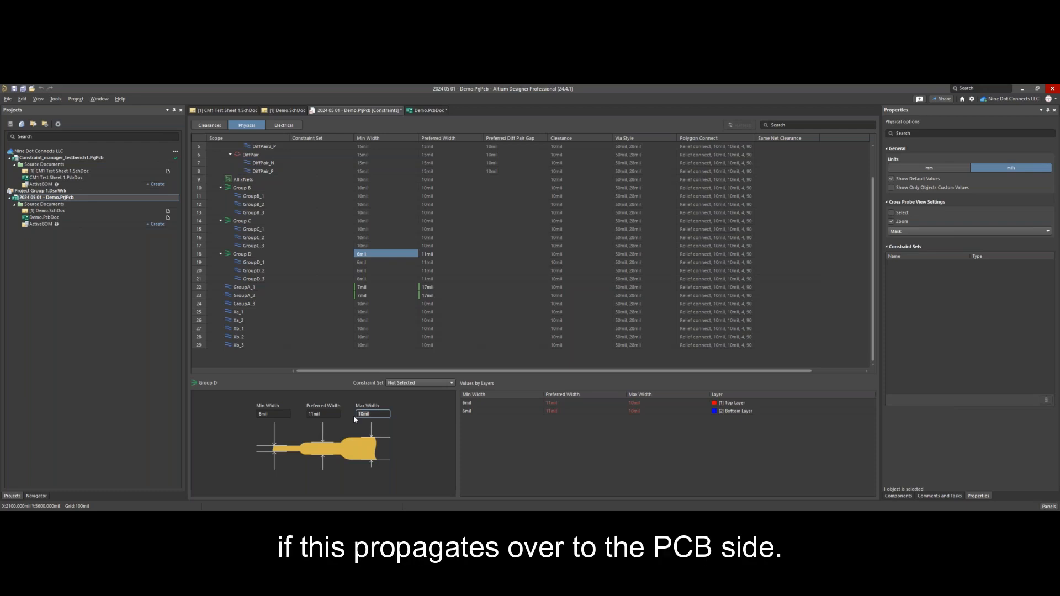
pyautogui.write('1')
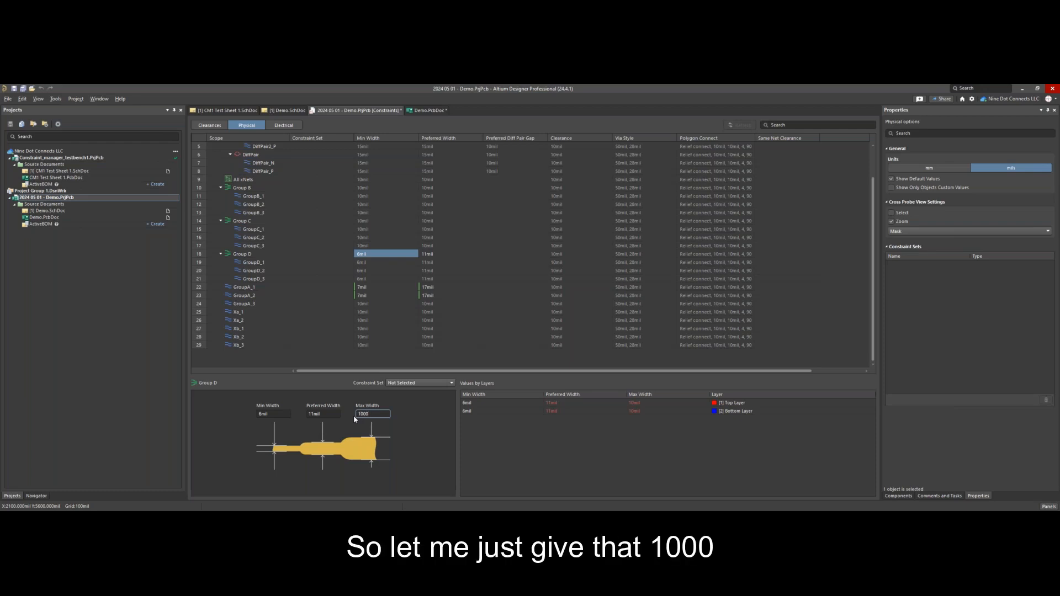
pyautogui.write('000')
pyautogui.press('Return')
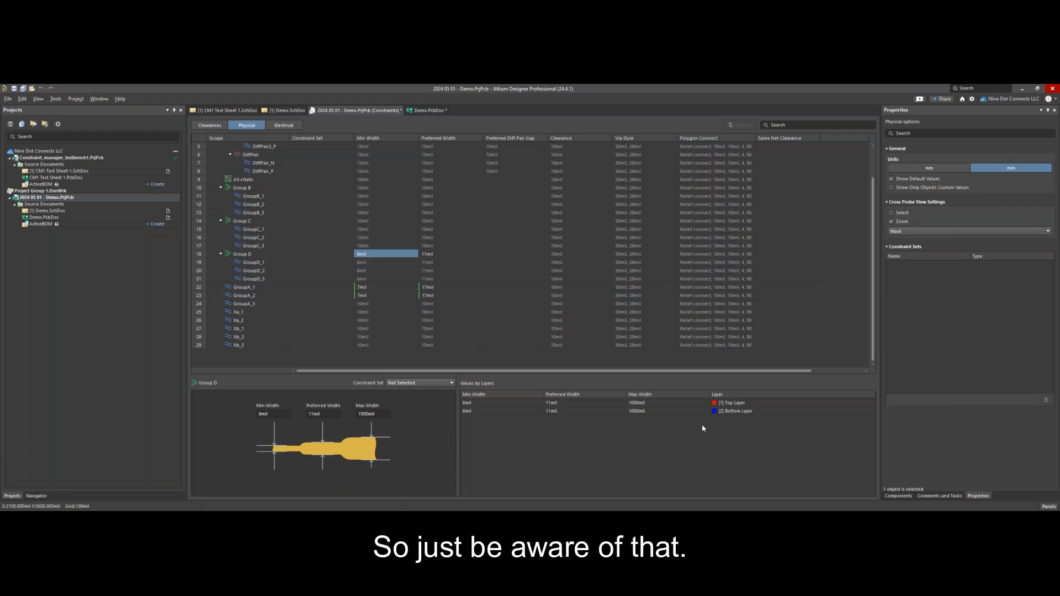
# Step: Set Group D's via style to 25 mil diameter and 14 mil hole size, and open its polygon connect settings
pyautogui.click(441, 261)
pyautogui.click(439, 254)
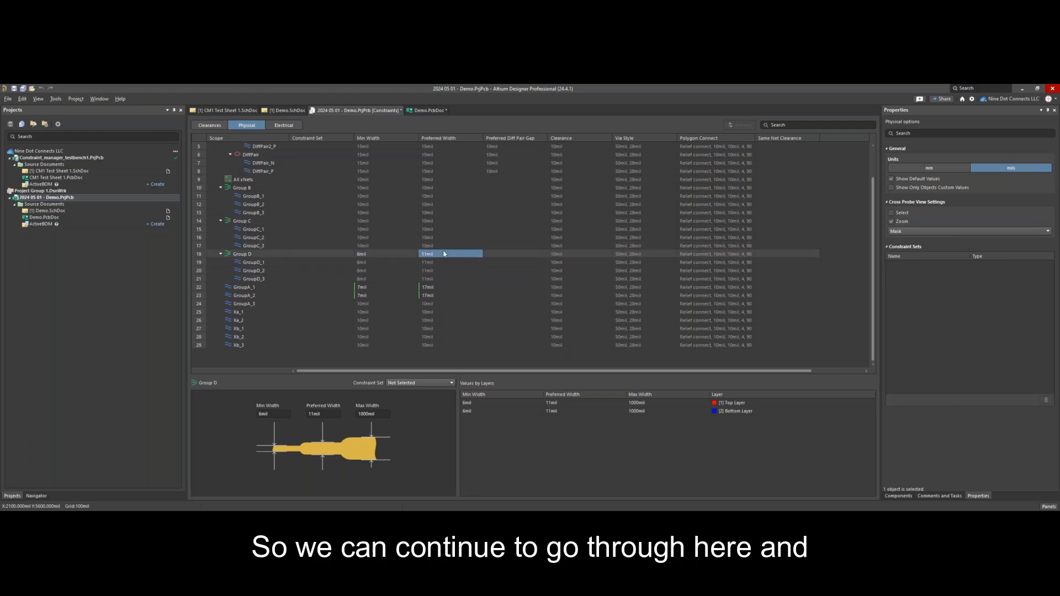
pyautogui.click(557, 254)
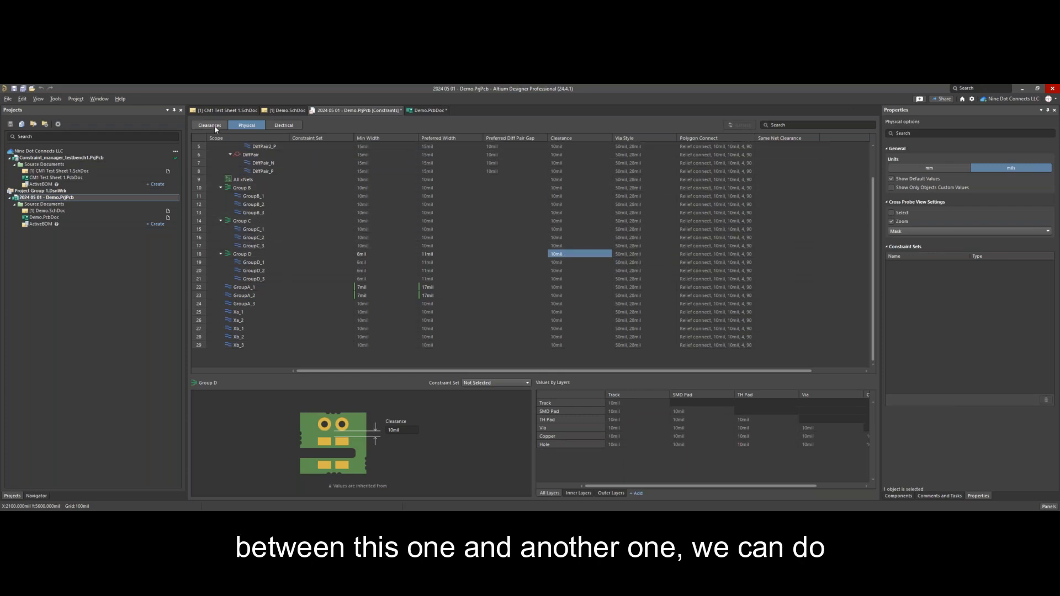
pyautogui.click(633, 255)
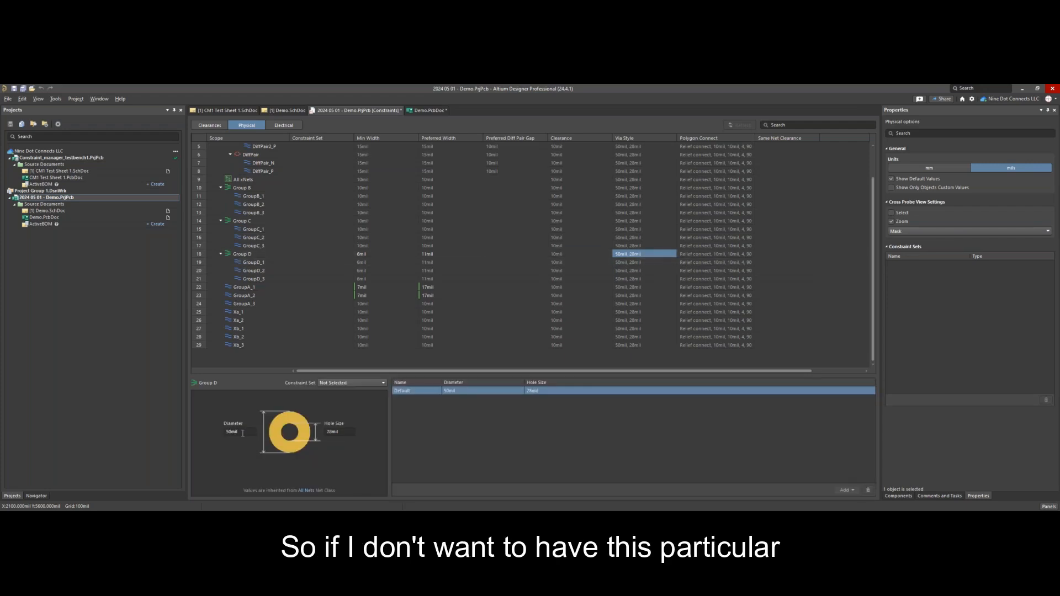
pyautogui.write('25')
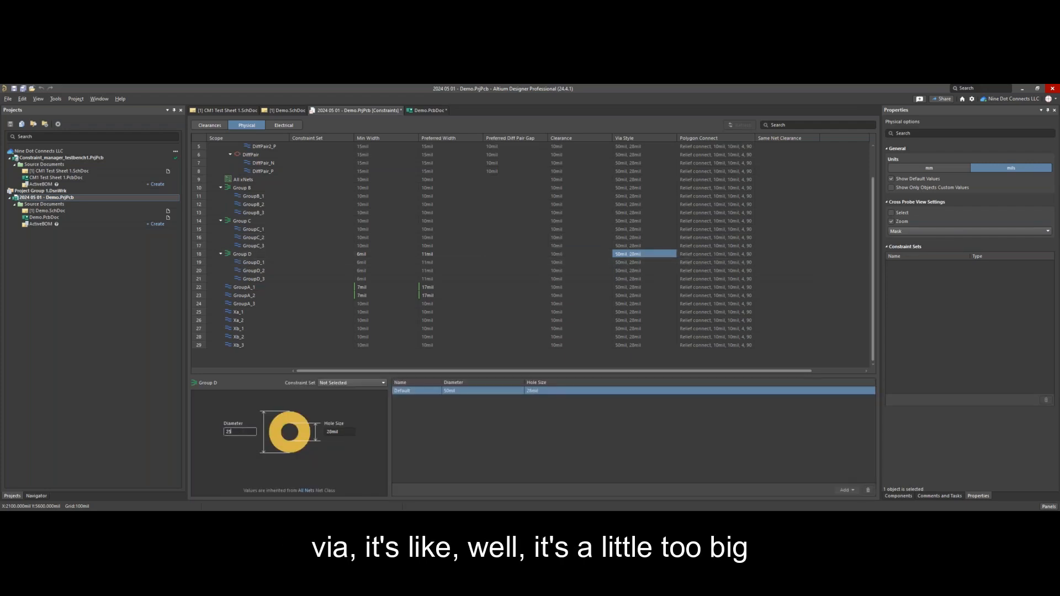
pyautogui.click(341, 432)
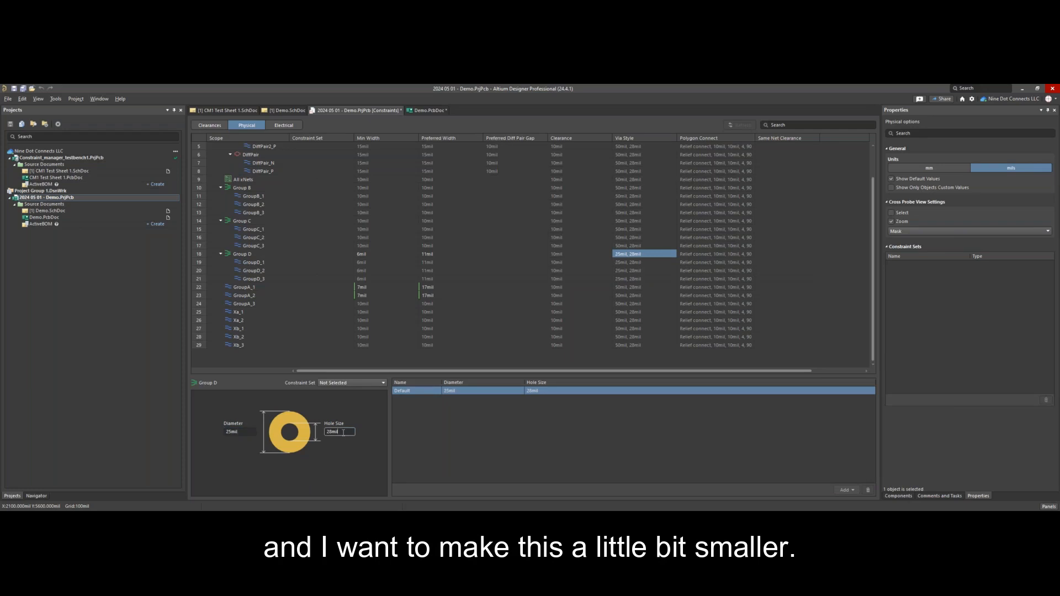
pyautogui.write('14')
pyautogui.press('Return')
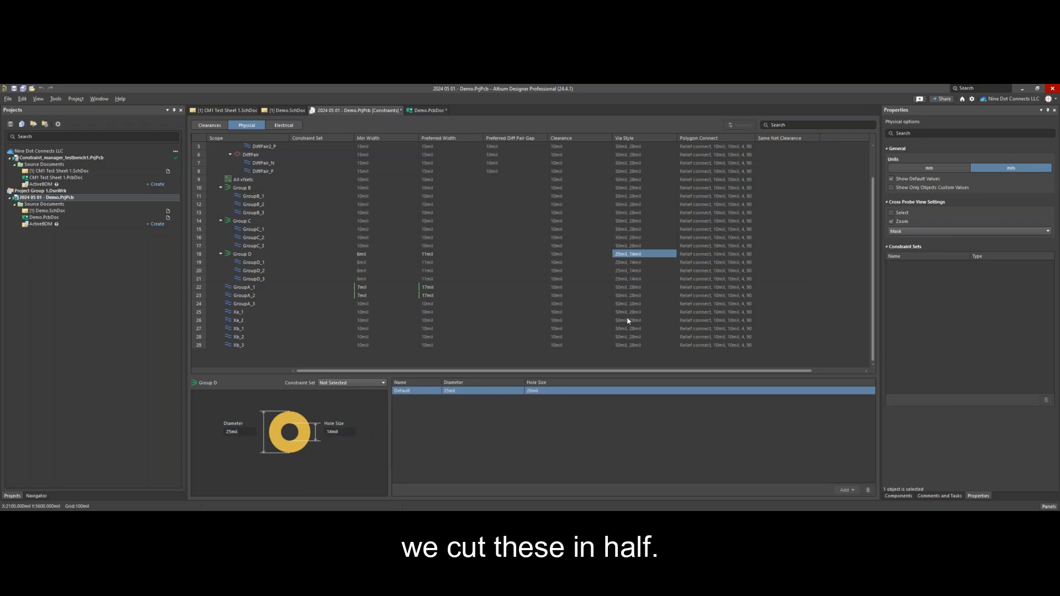
pyautogui.click(688, 255)
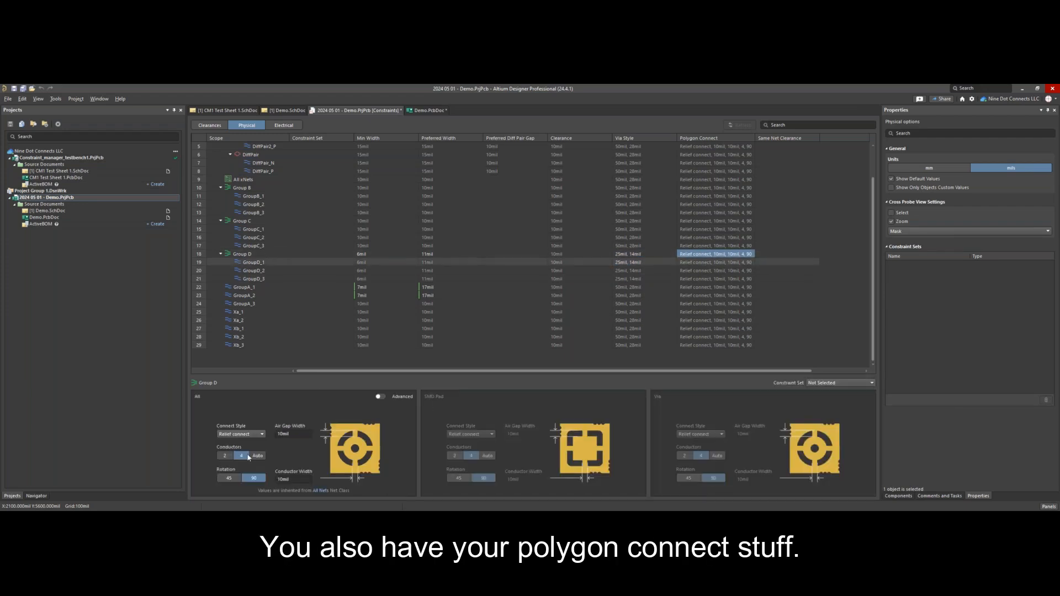
# Step: Give Group D advanced polygon connections: 2 conductors for through-hole pads, 45-degree rotation for SMD pads, and direct connect for vias
pyautogui.click(225, 455)
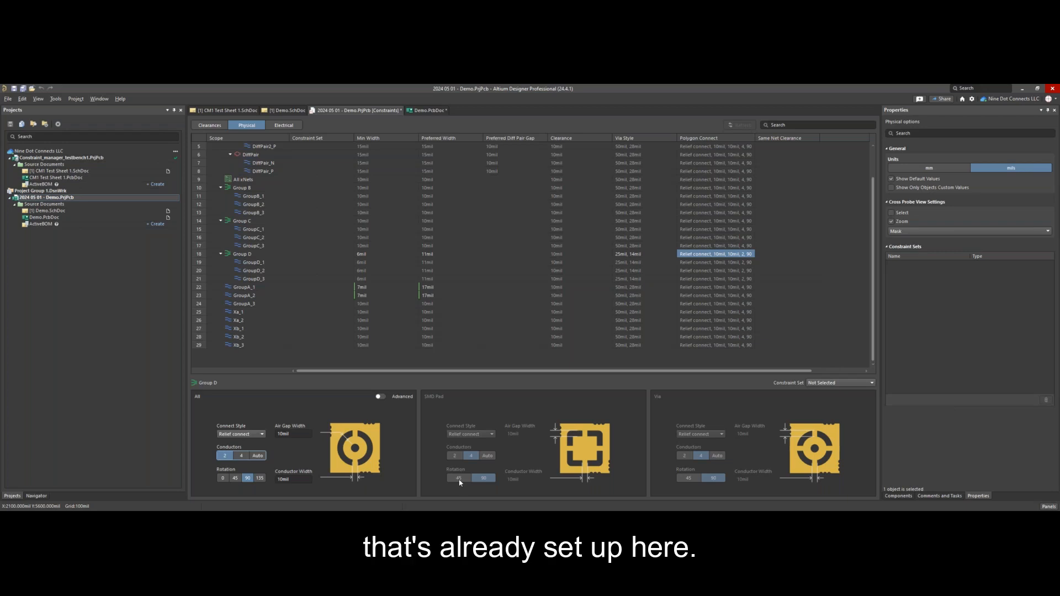
pyautogui.click(379, 397)
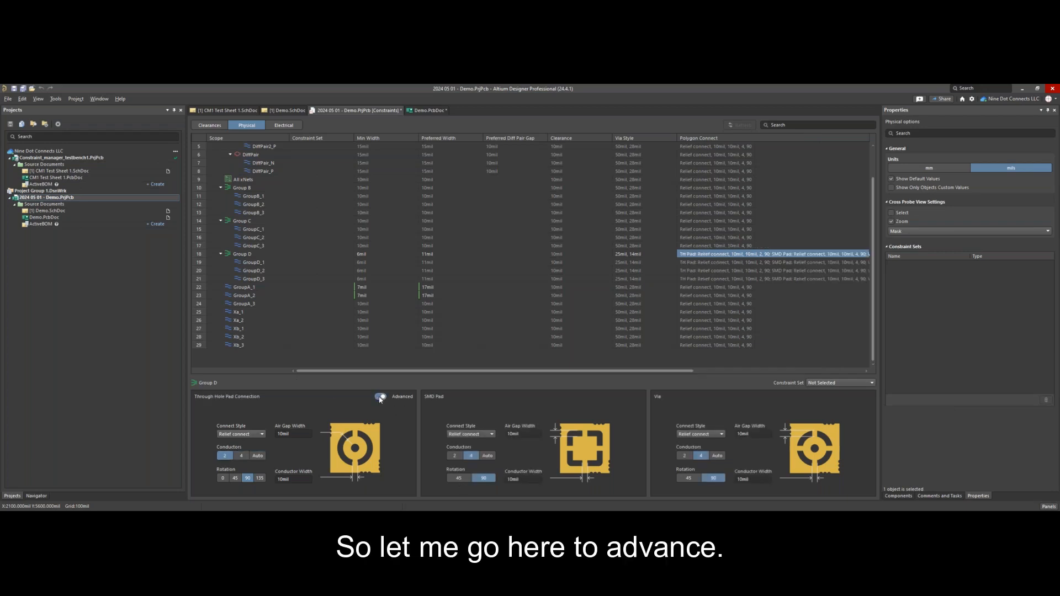
pyautogui.click(457, 479)
pyautogui.click(695, 434)
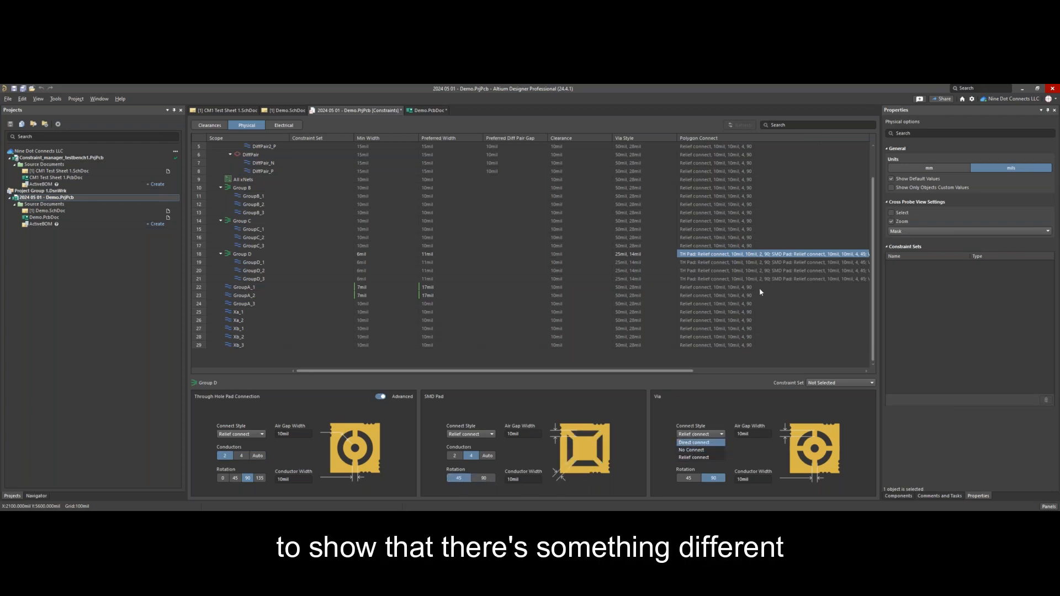
pyautogui.click(694, 443)
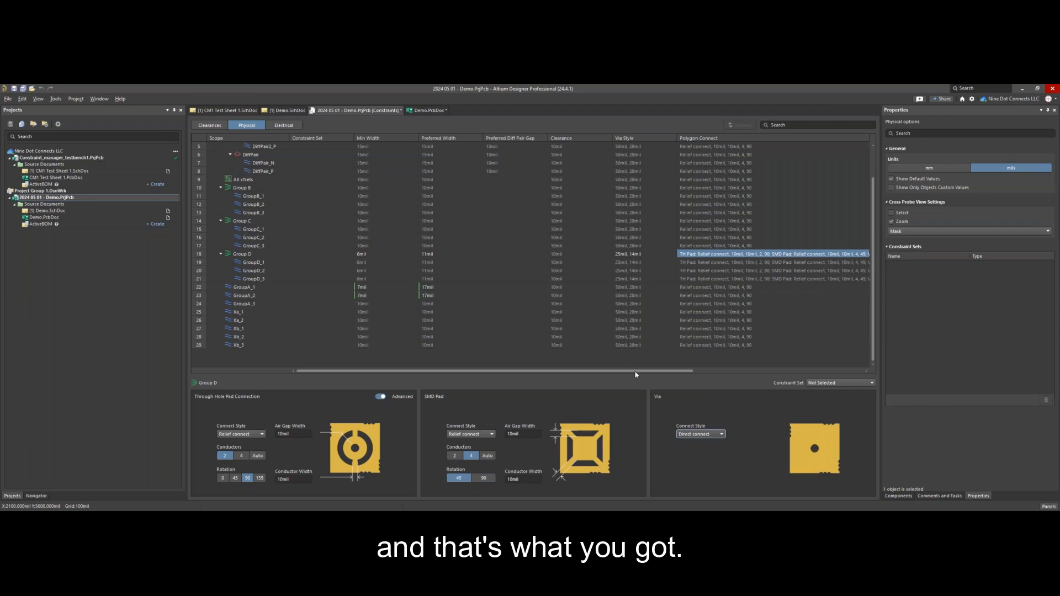
# Step: Add a same net clearance rule to Group D and set its clearance to 7 mil
pyautogui.moveTo(635, 371); pyautogui.dragTo(842, 378)
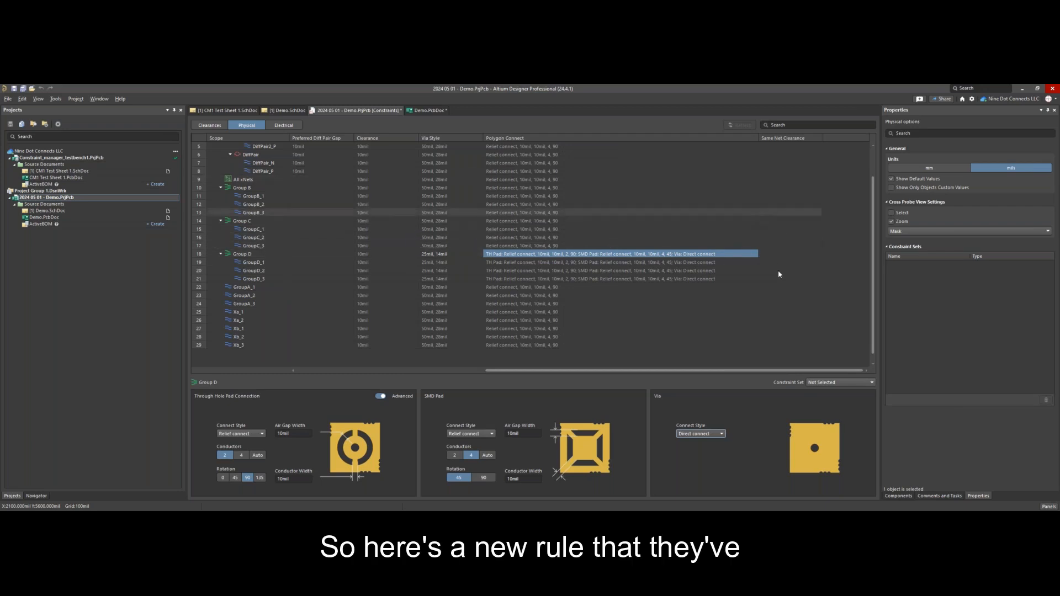
pyautogui.click(783, 254)
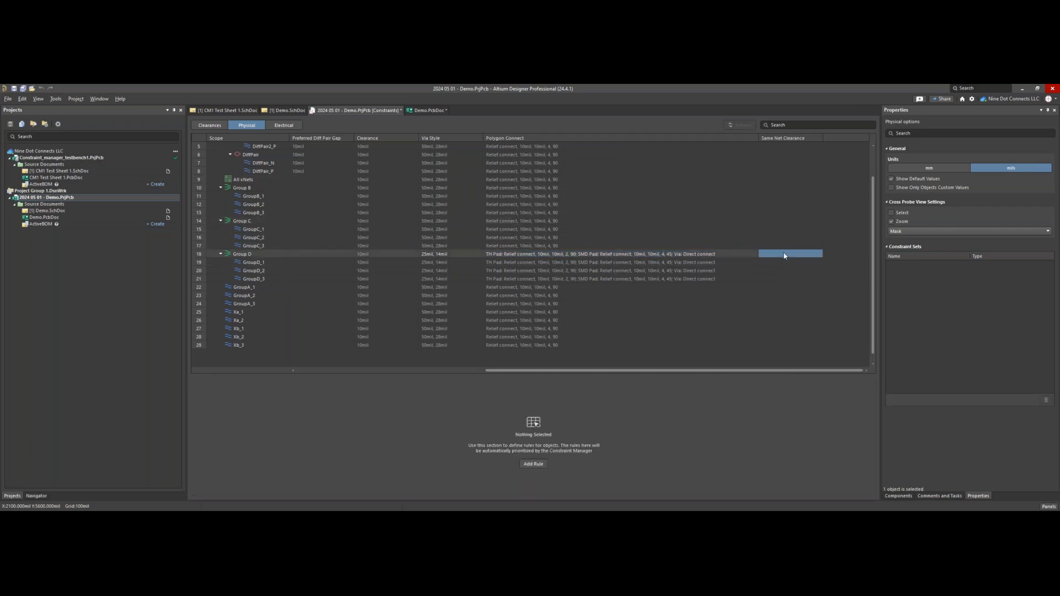
pyautogui.click(530, 465)
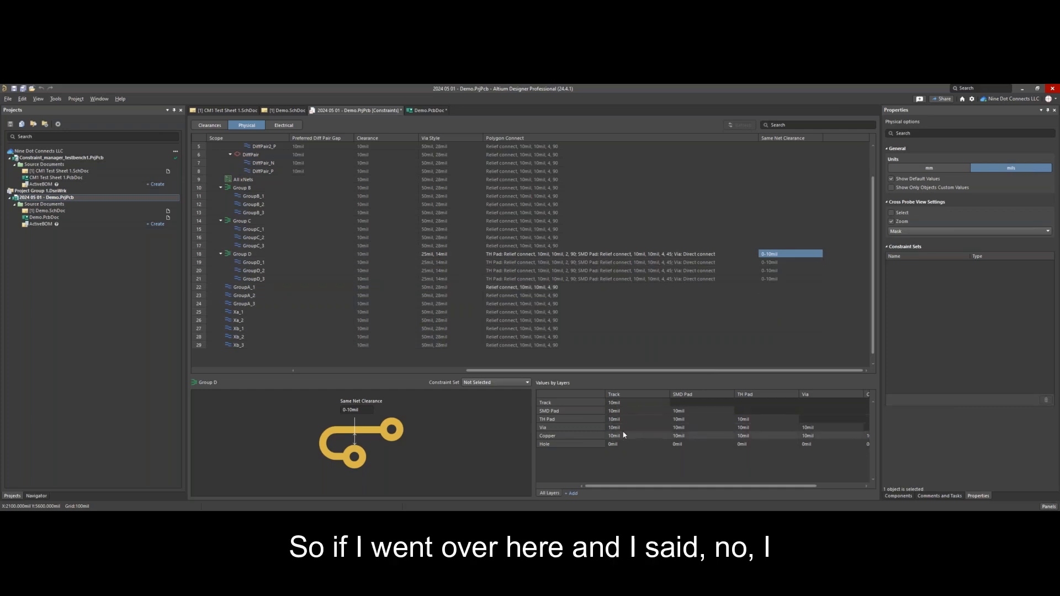
pyautogui.click(369, 410)
pyautogui.write('7')
pyautogui.press('Return')
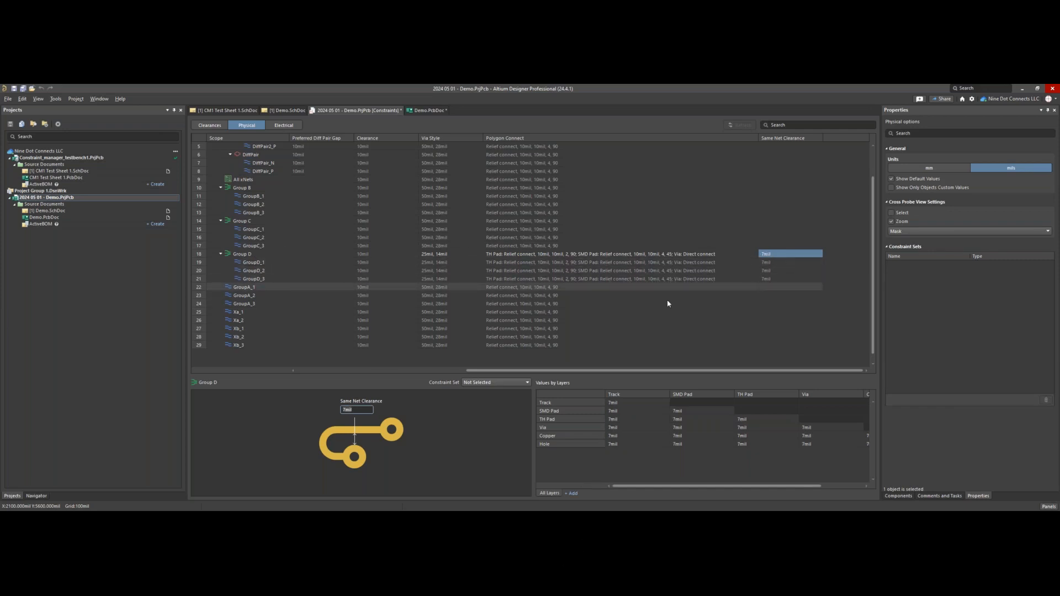
# Step: Save Group D's physical rules as a new constraint set named Group D Physical
pyautogui.moveTo(582, 372); pyautogui.dragTo(302, 369)
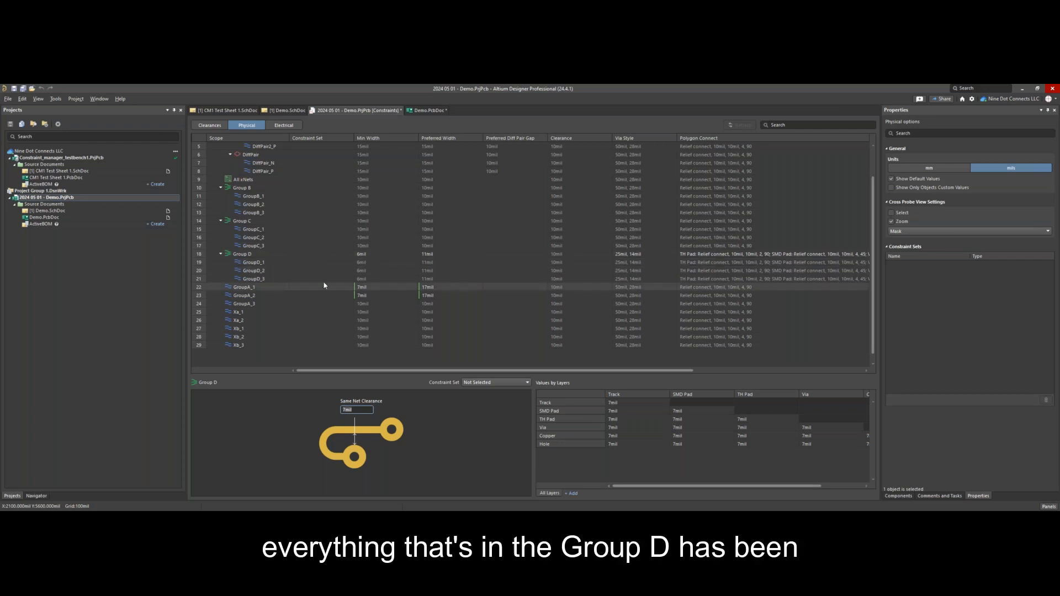
pyautogui.click(341, 256)
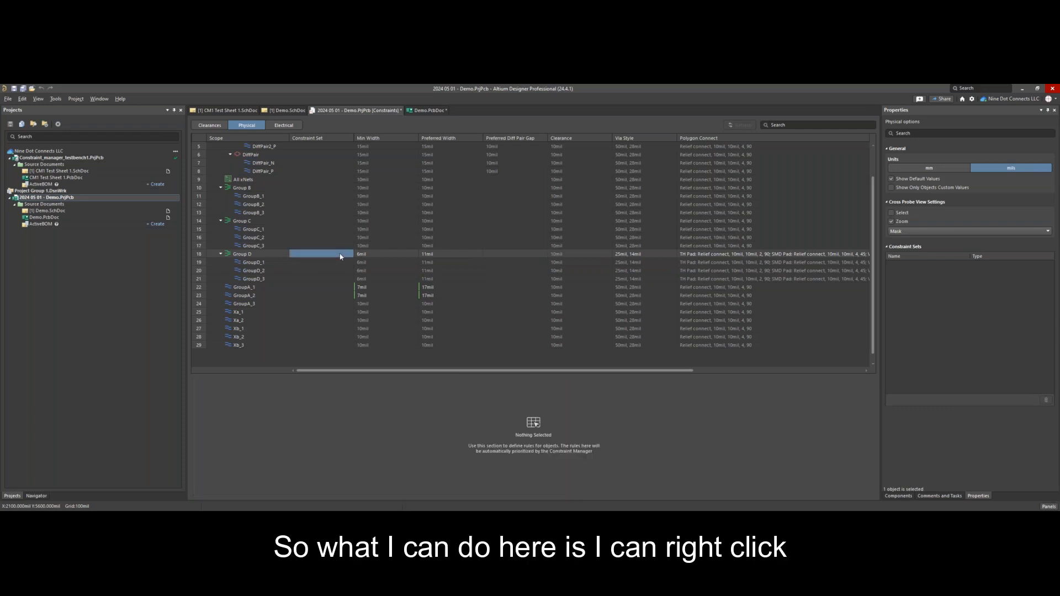
pyautogui.rightClick(341, 256)
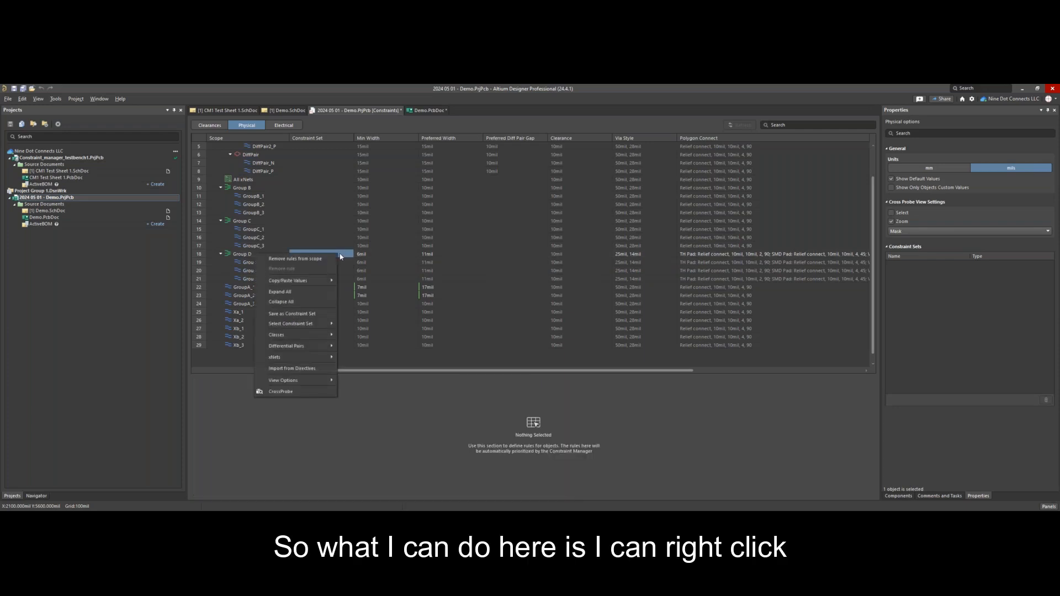
pyautogui.click(303, 317)
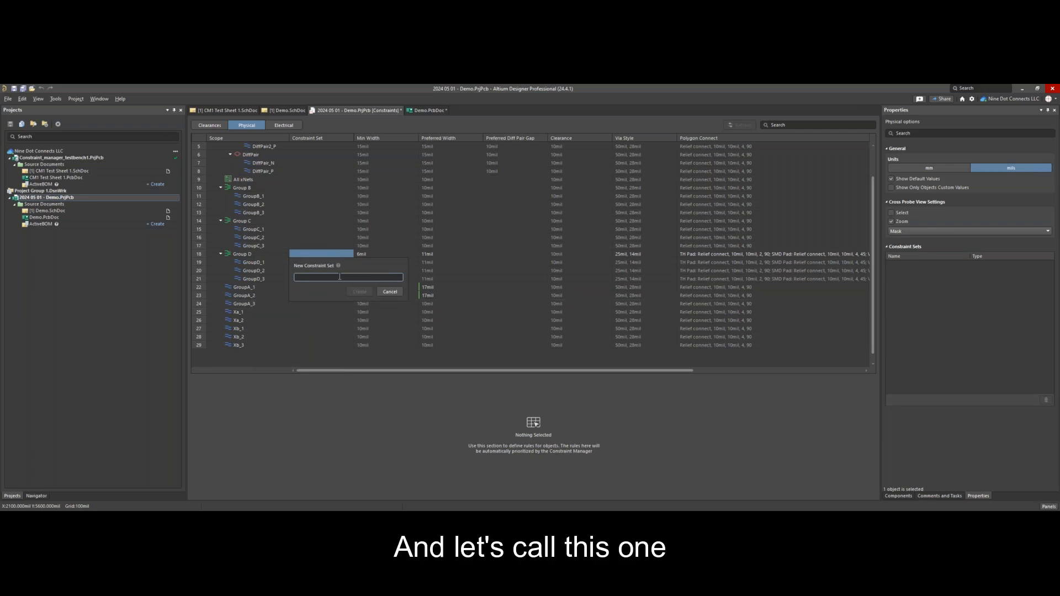
pyautogui.write('Group ')
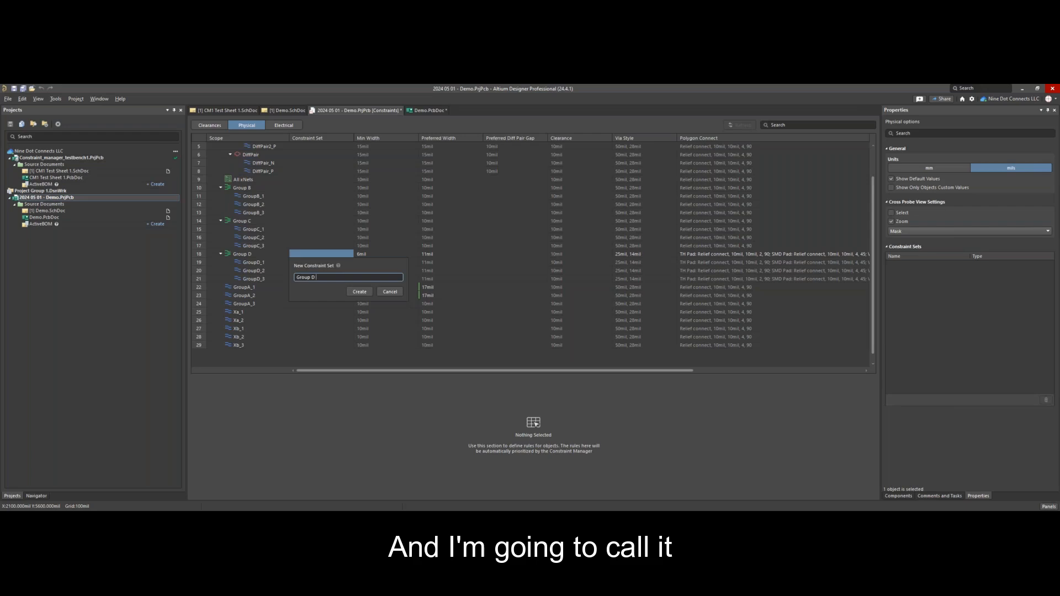
pyautogui.write('D Physical')
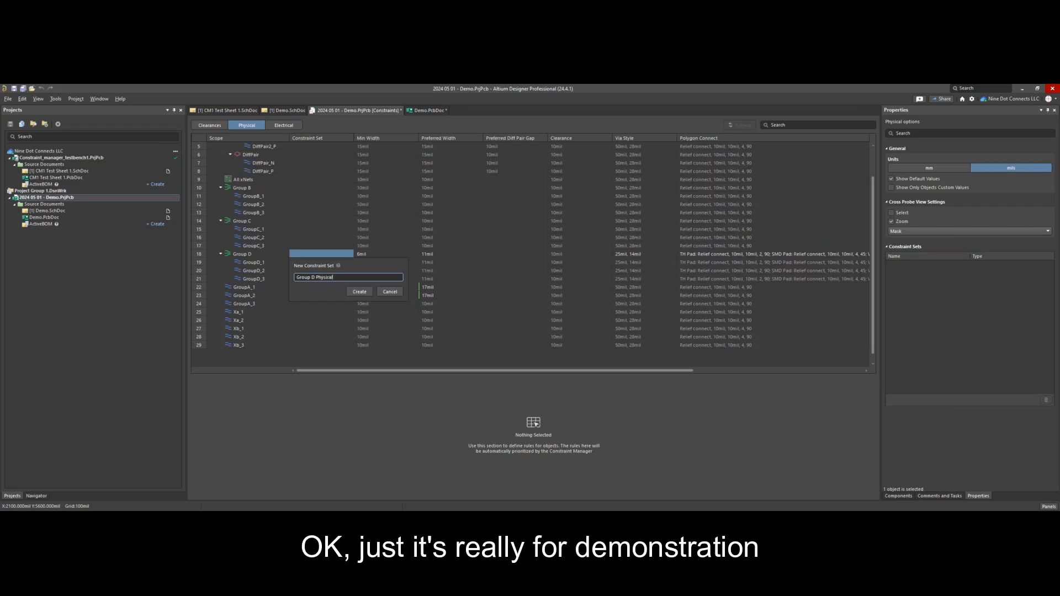
pyautogui.click(362, 293)
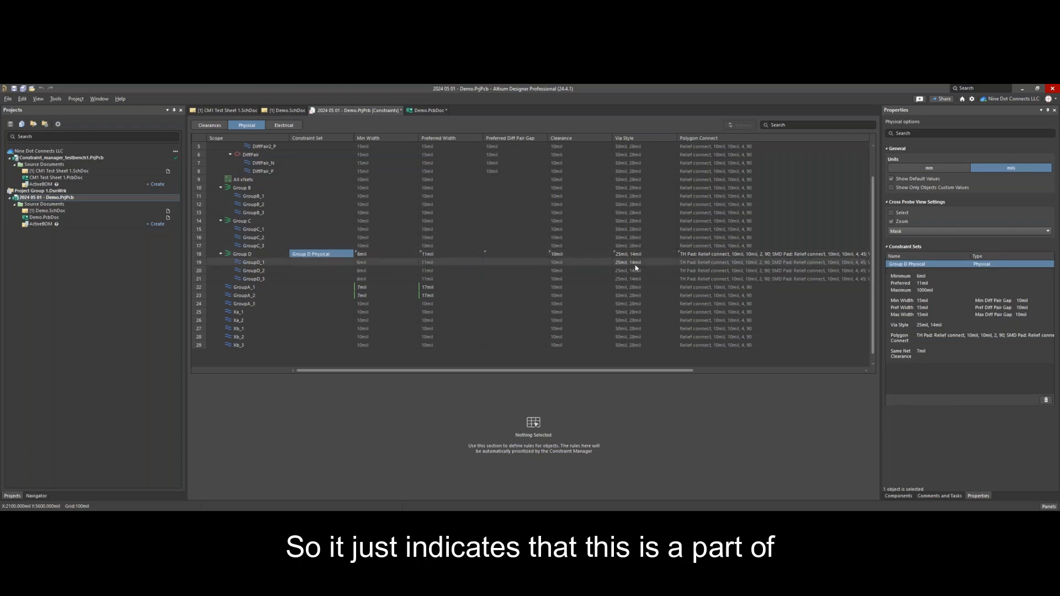
# Step: Assign the Group D Physical constraint set to the Group C net class
pyautogui.click(300, 220)
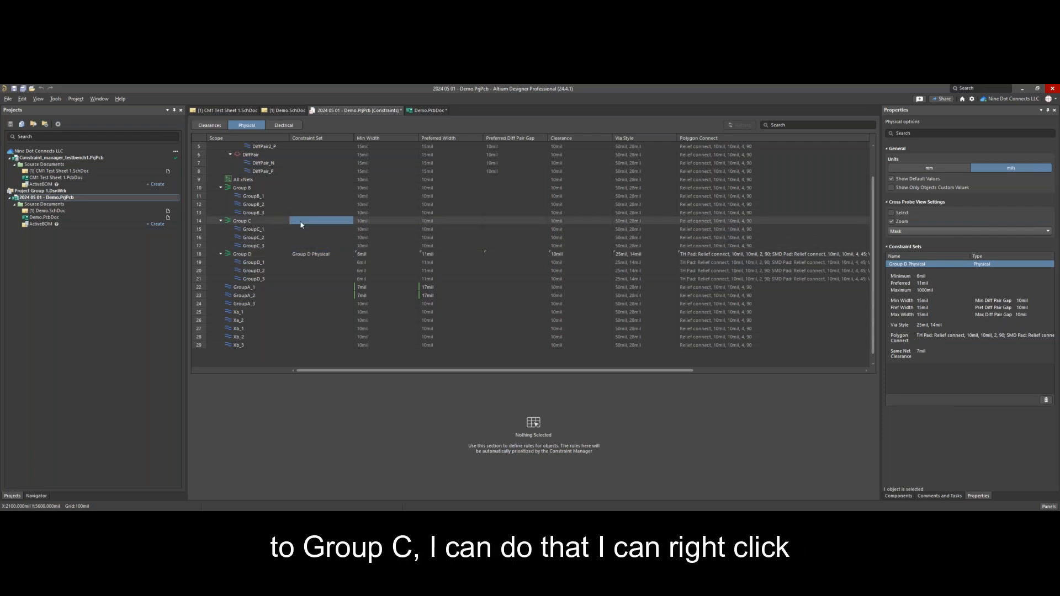
pyautogui.rightClick(301, 223)
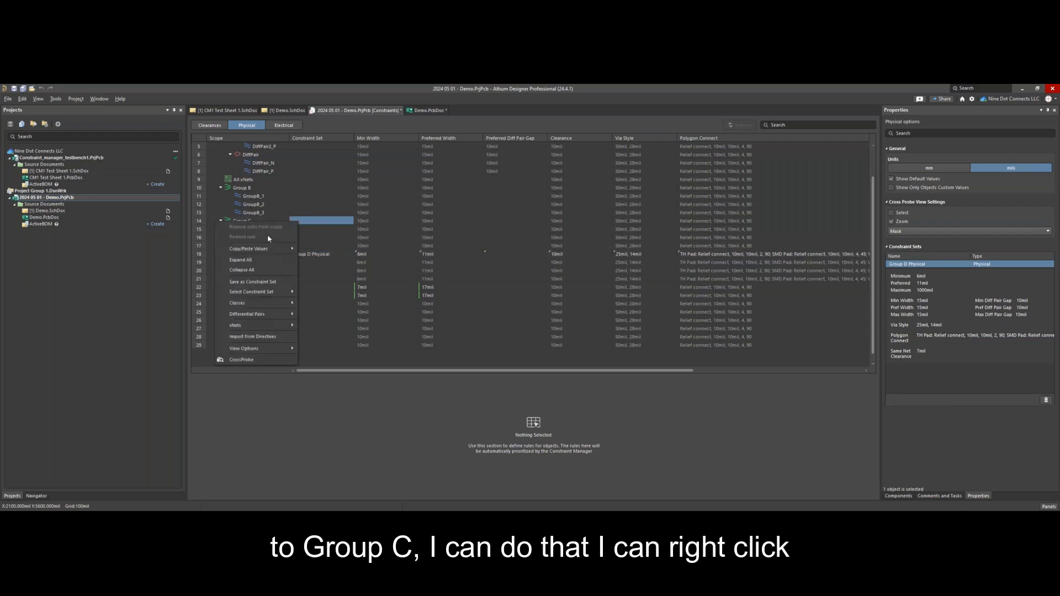
pyautogui.moveTo(250, 298)
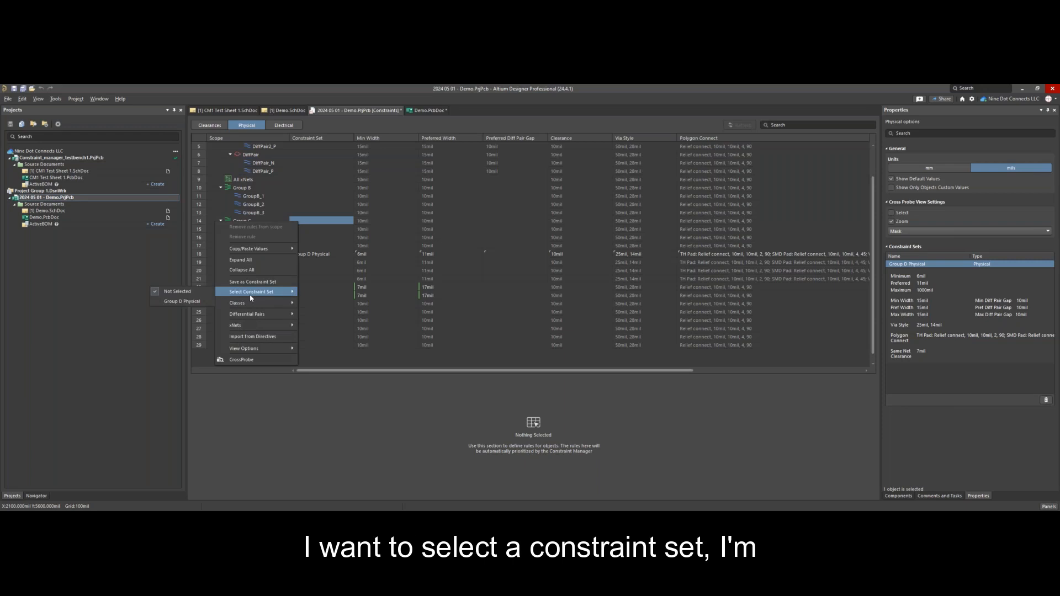
pyautogui.click(174, 300)
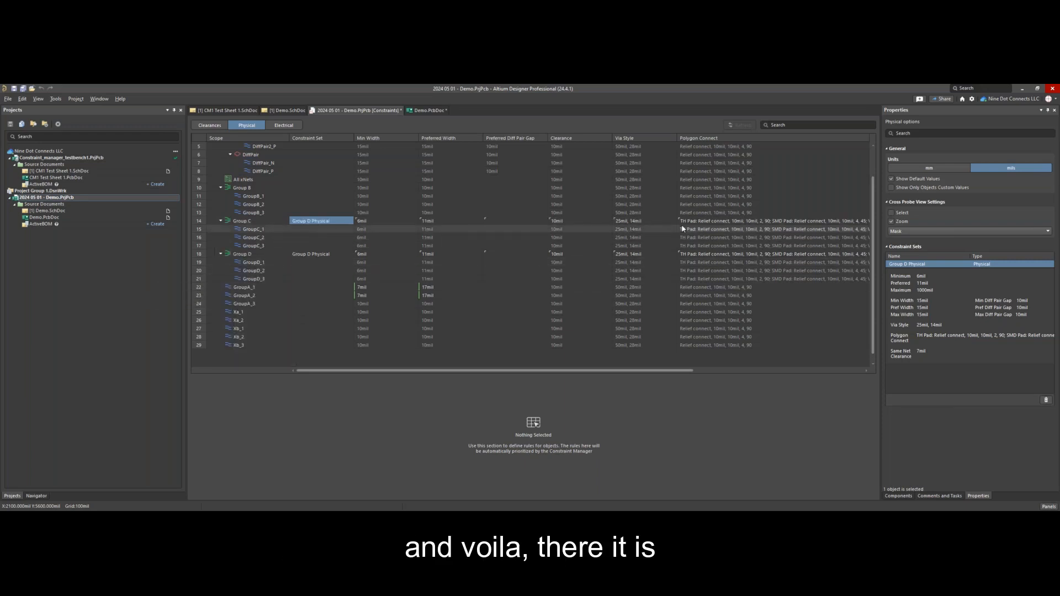
# Step: Override the minimum width of the individual net GroupC_3 with 7 mil
pyautogui.click(368, 238)
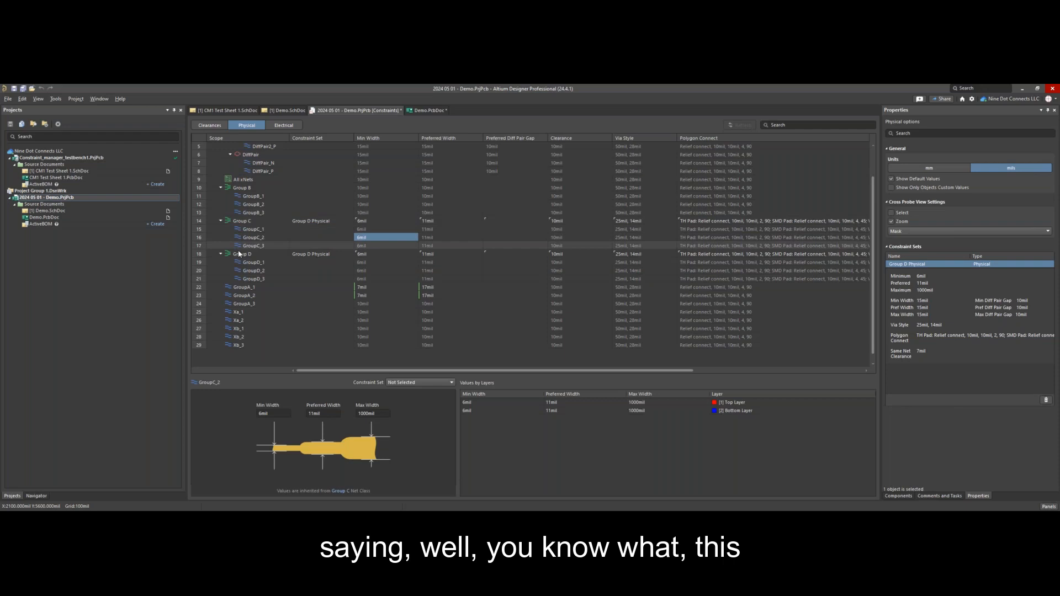
pyautogui.click(366, 246)
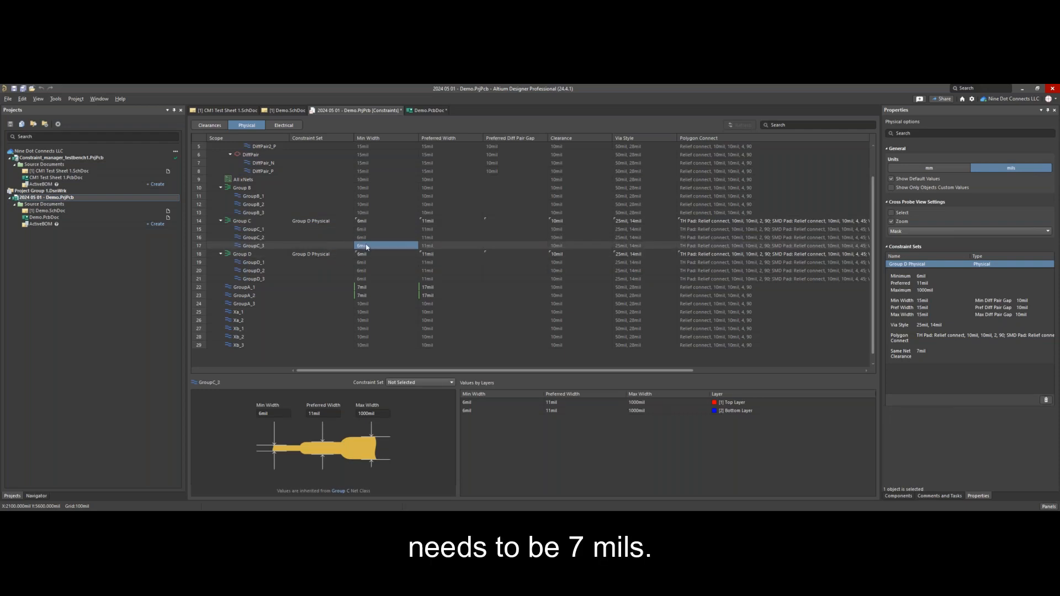
pyautogui.write('7')
pyautogui.press('Return')
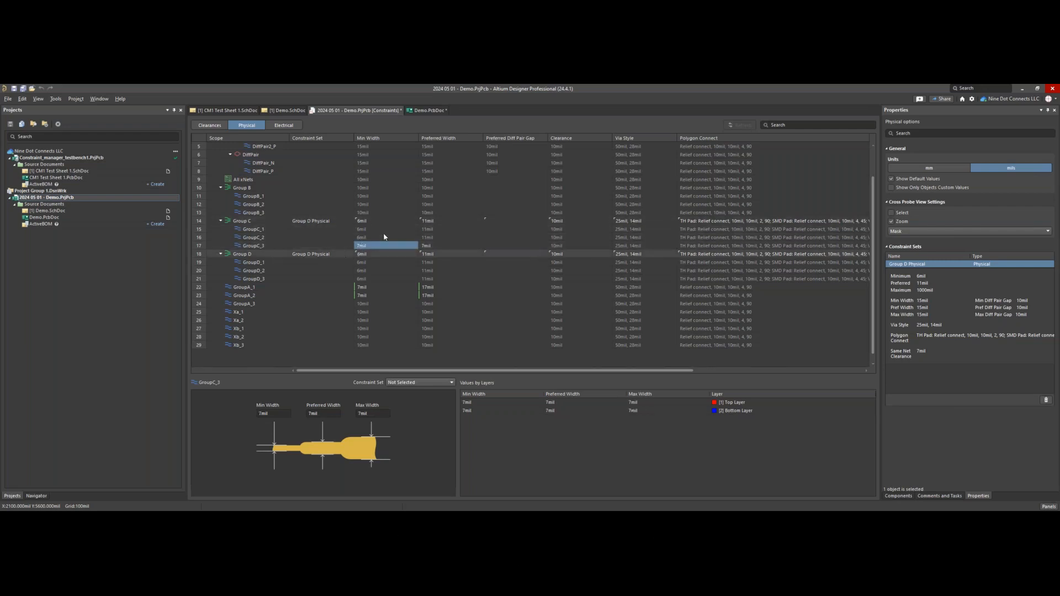
# Step: Edit the Group D Physical constraint set from Group C's width rule, setting the minimum width to 7 mil, and save the change
pyautogui.click(363, 221)
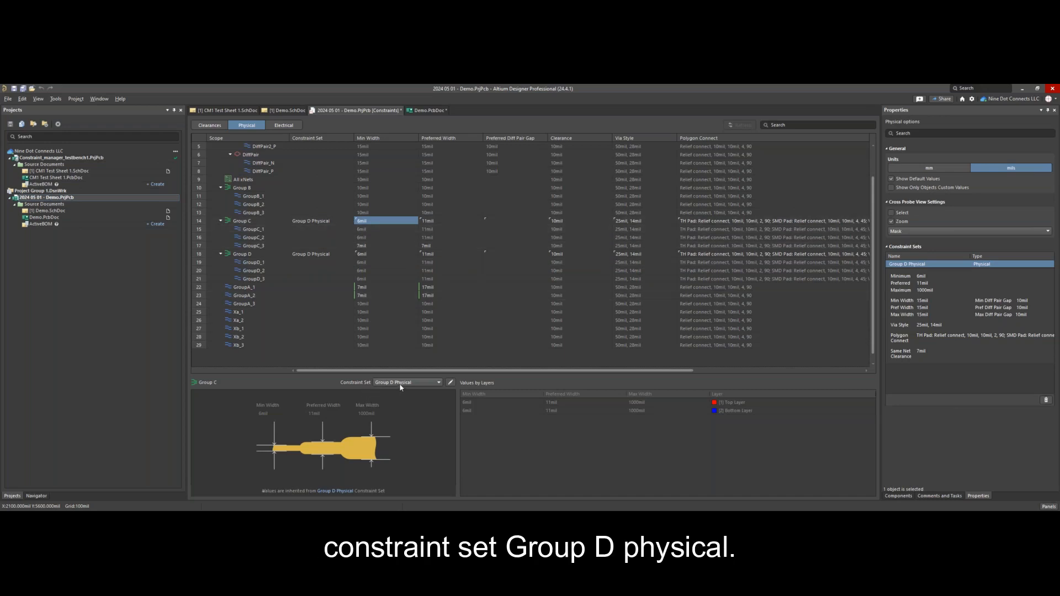
pyautogui.click(452, 382)
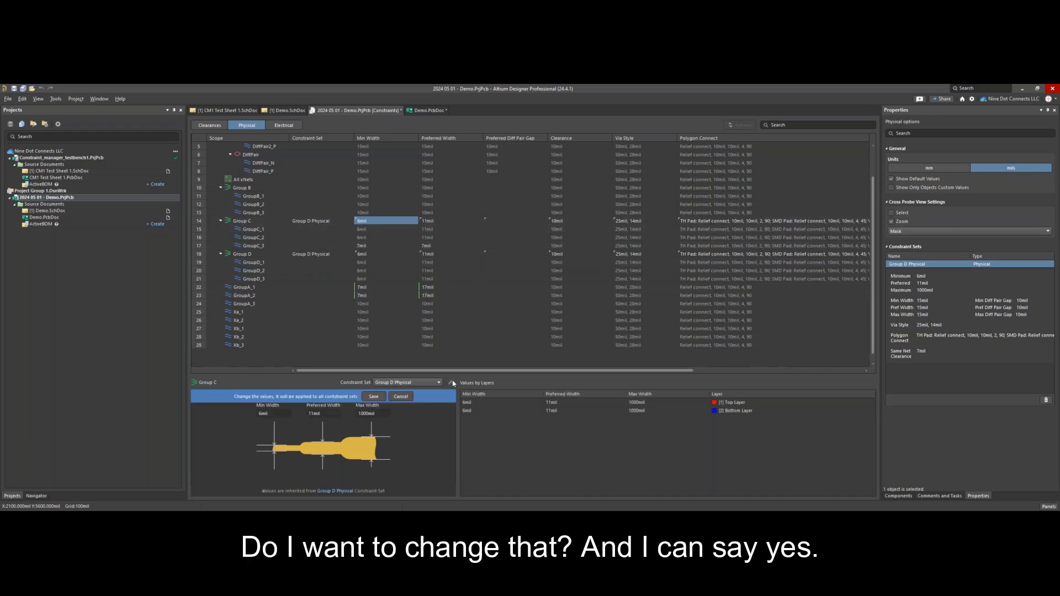
pyautogui.click(270, 414)
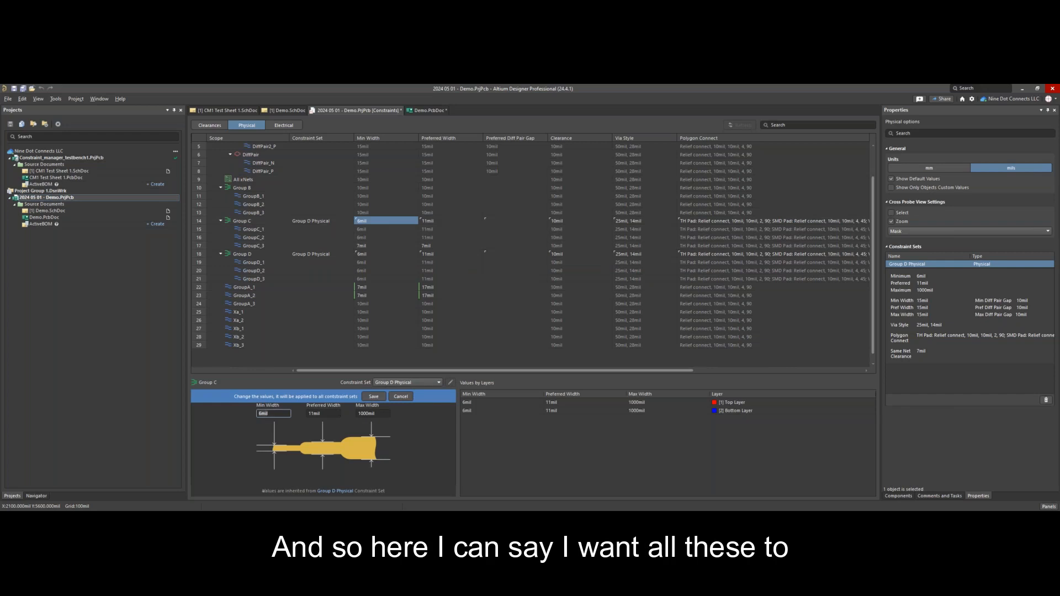
pyautogui.write('7')
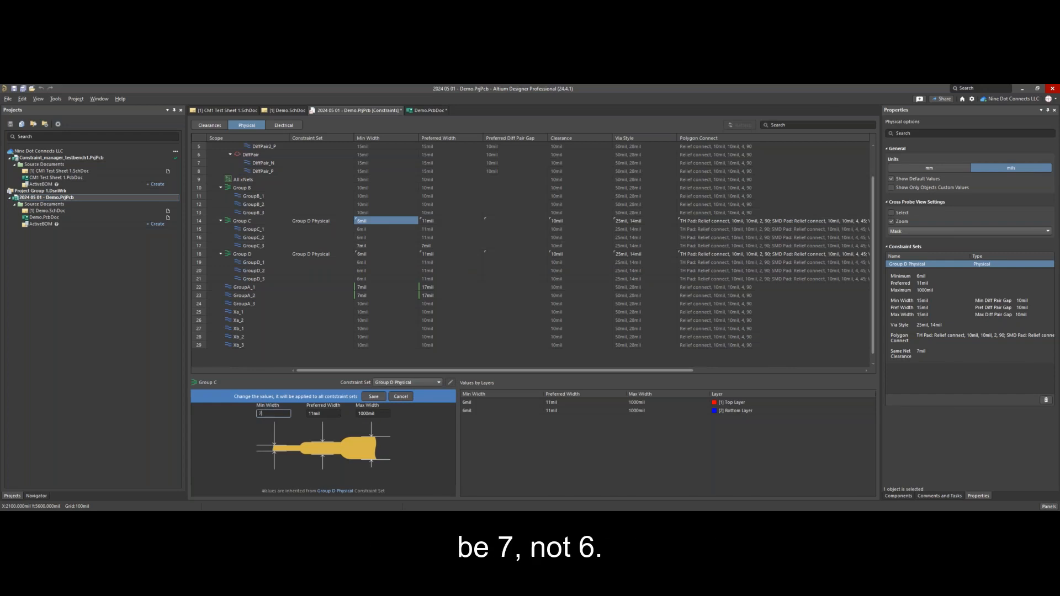
pyautogui.press('Return')
pyautogui.click(364, 396)
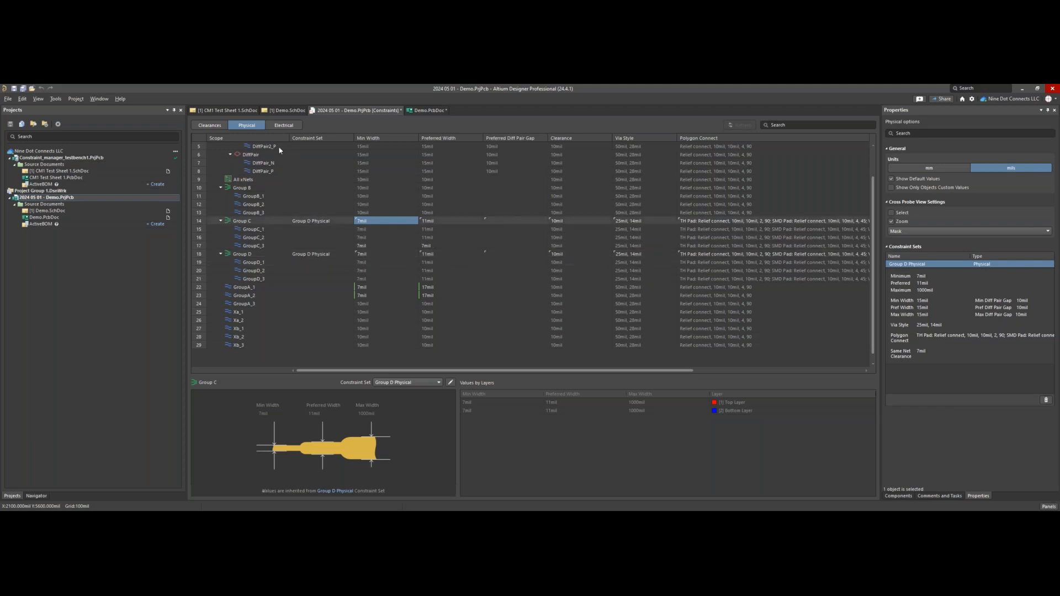
# Step: In the electrical constraints, check which constraint sets can be assigned to Group C
pyautogui.click(287, 126)
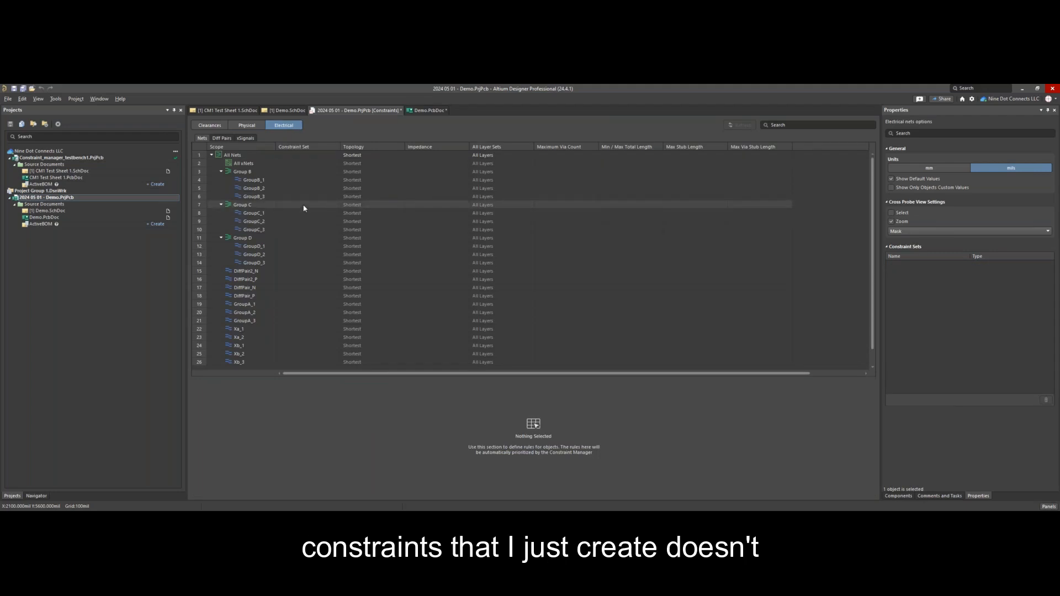
pyautogui.click(303, 205)
pyautogui.rightClick(304, 208)
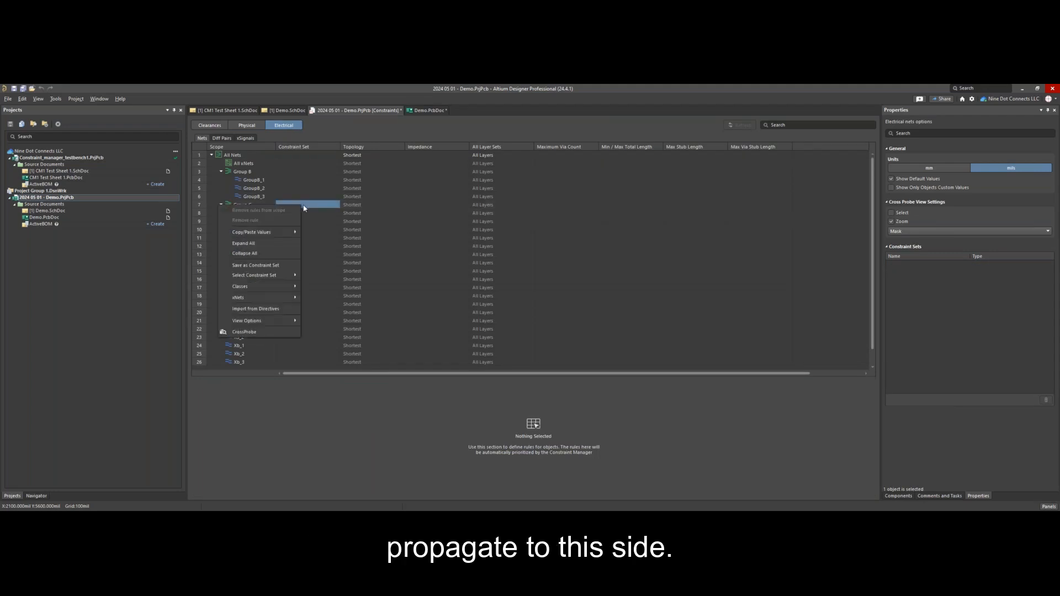
pyautogui.moveTo(255, 276)
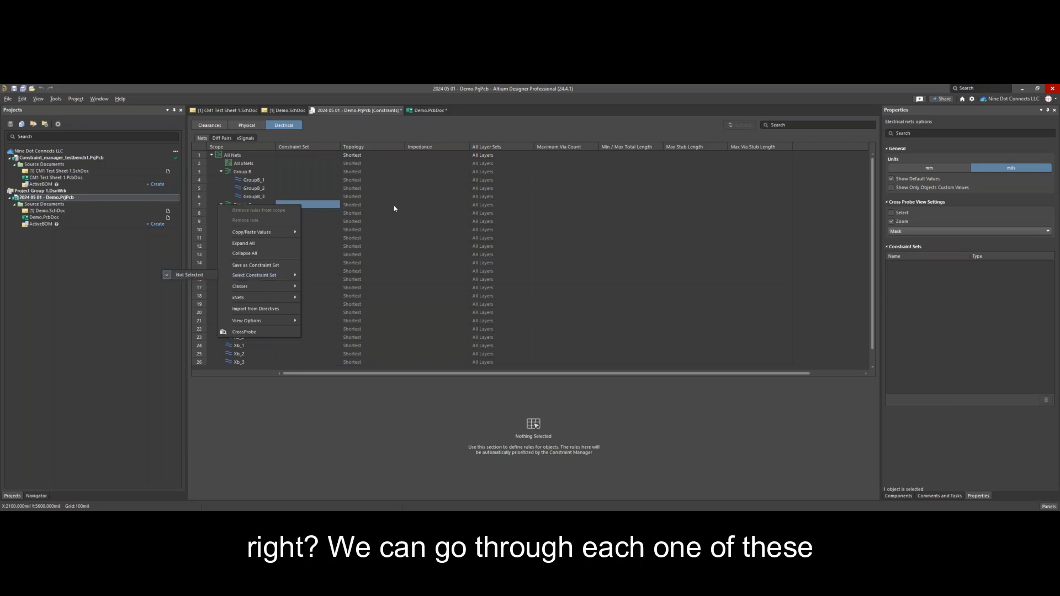
pyautogui.click(293, 172)
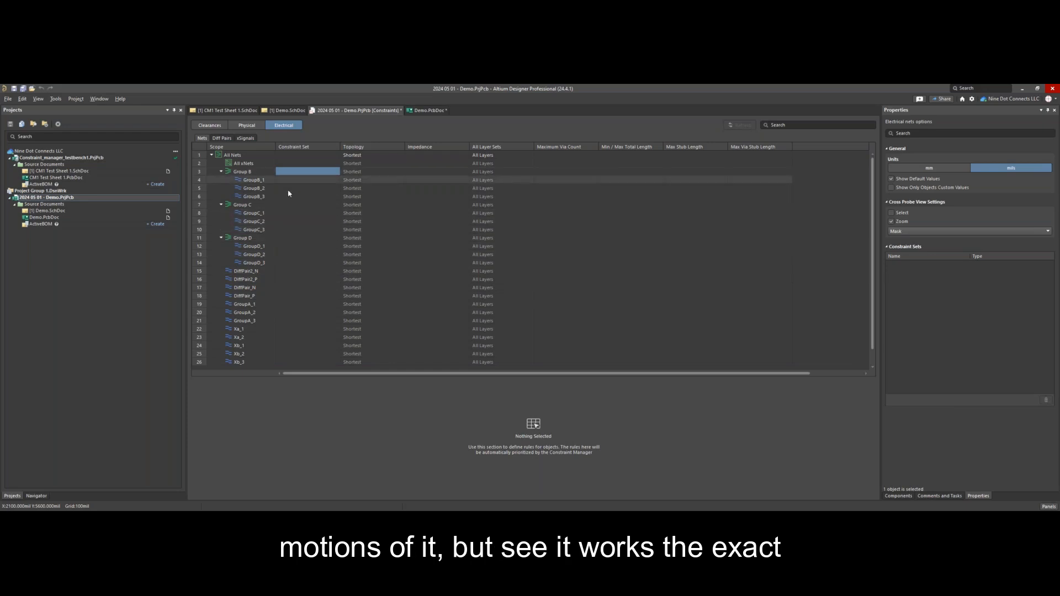
# Step: Add the Group B net class to the clearance matrix
pyautogui.click(208, 126)
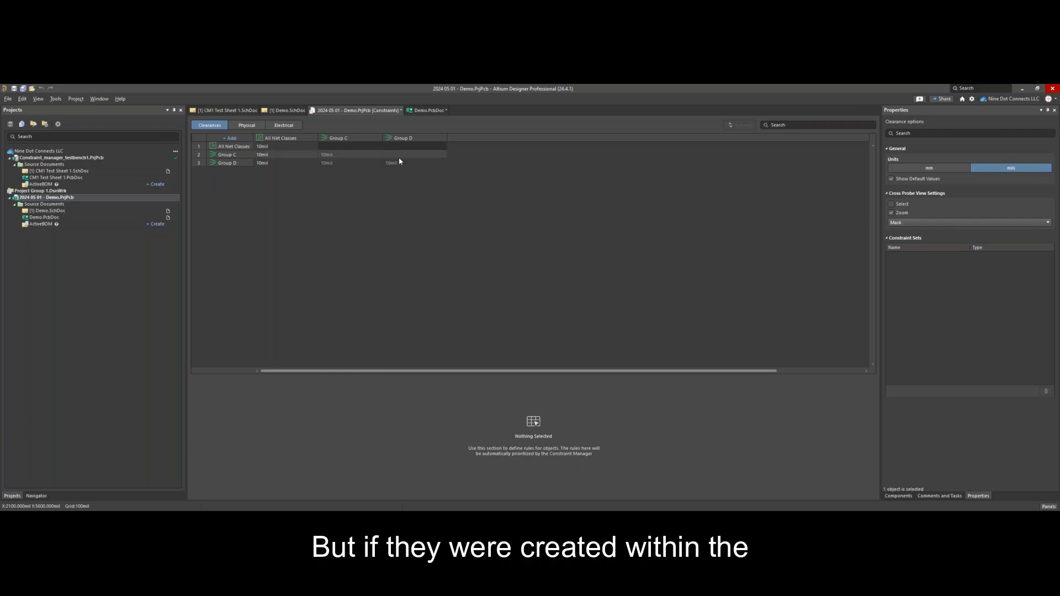
pyautogui.click(235, 138)
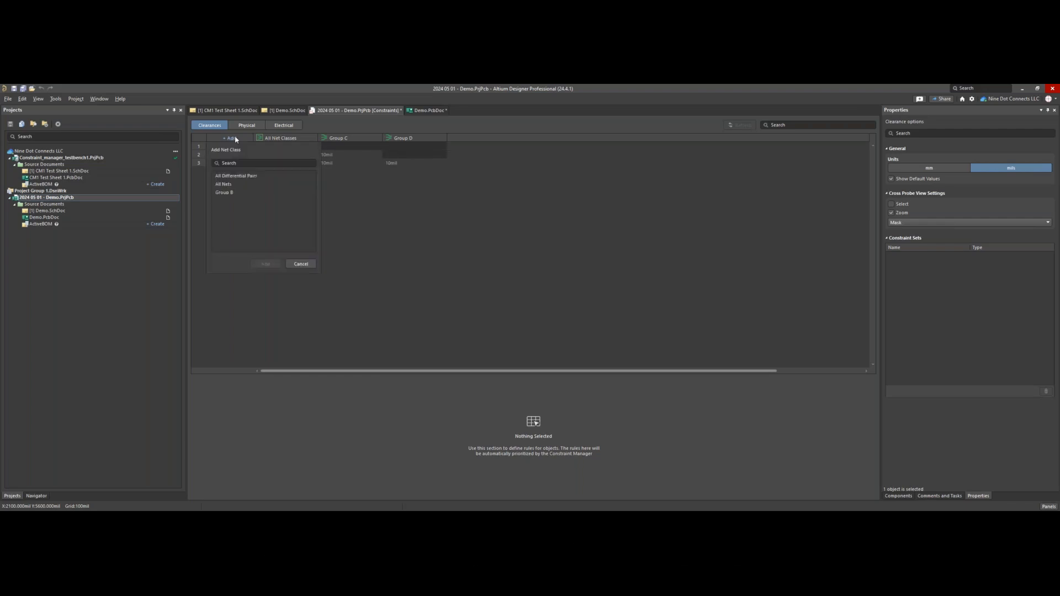
pyautogui.click(219, 193)
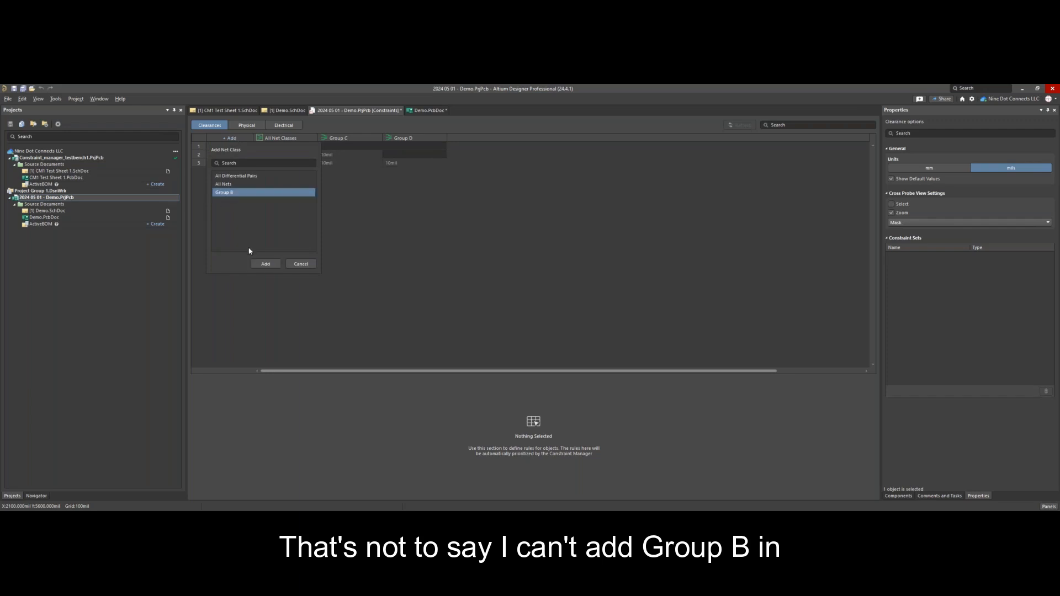
pyautogui.click(255, 264)
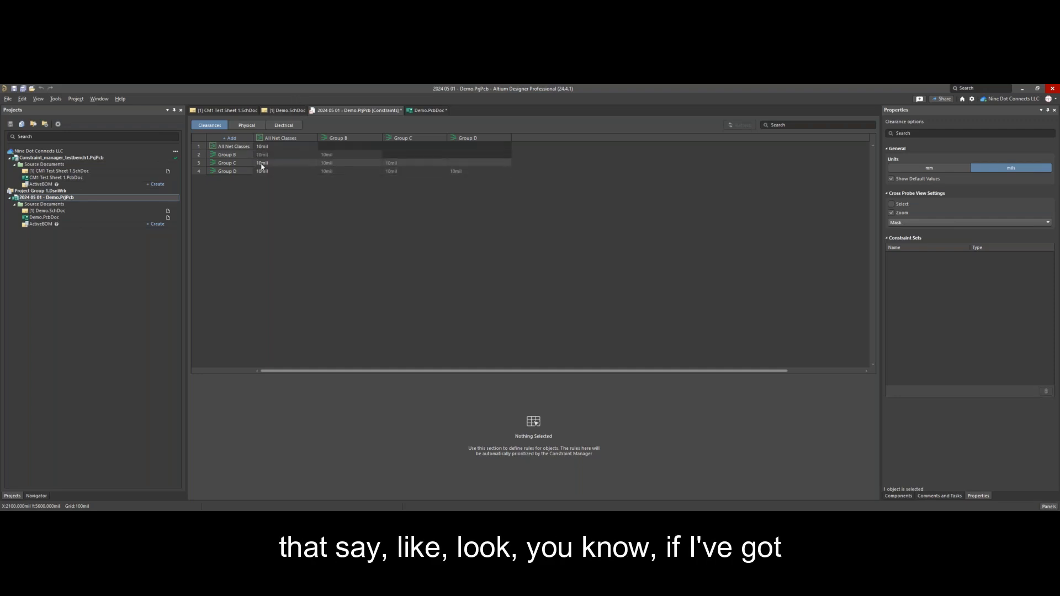
# Step: Set the clearance between the Group C and Group B net classes to 20 mil in the clearance matrix
pyautogui.click(327, 163)
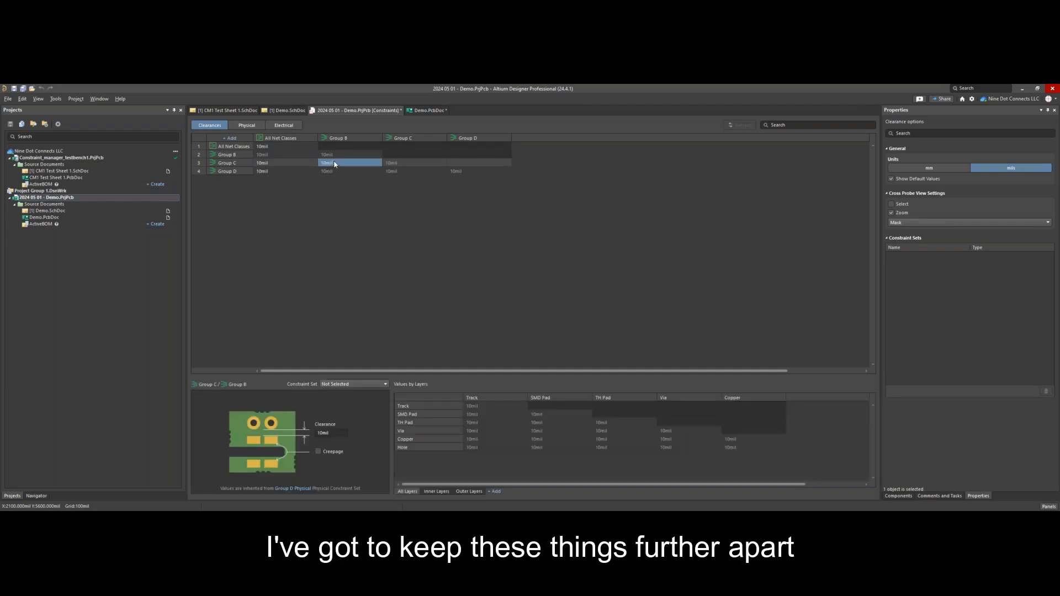
pyautogui.click(335, 433)
pyautogui.write('20')
pyautogui.press('Return')
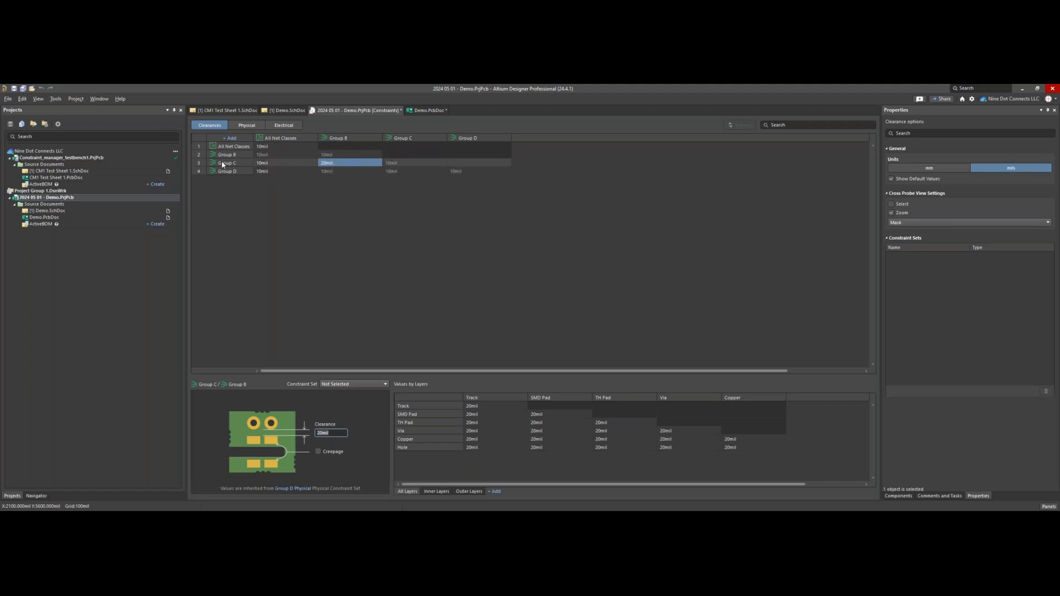
# Step: Compare the net classes' physical constraints with the entries in the clearance matrix
pyautogui.click(245, 126)
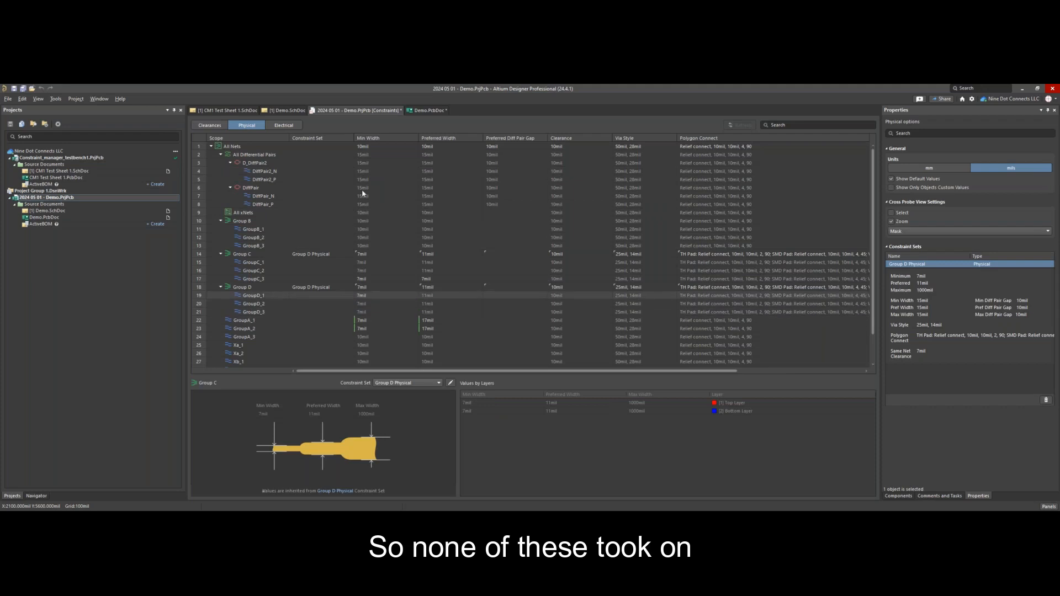
pyautogui.click(208, 126)
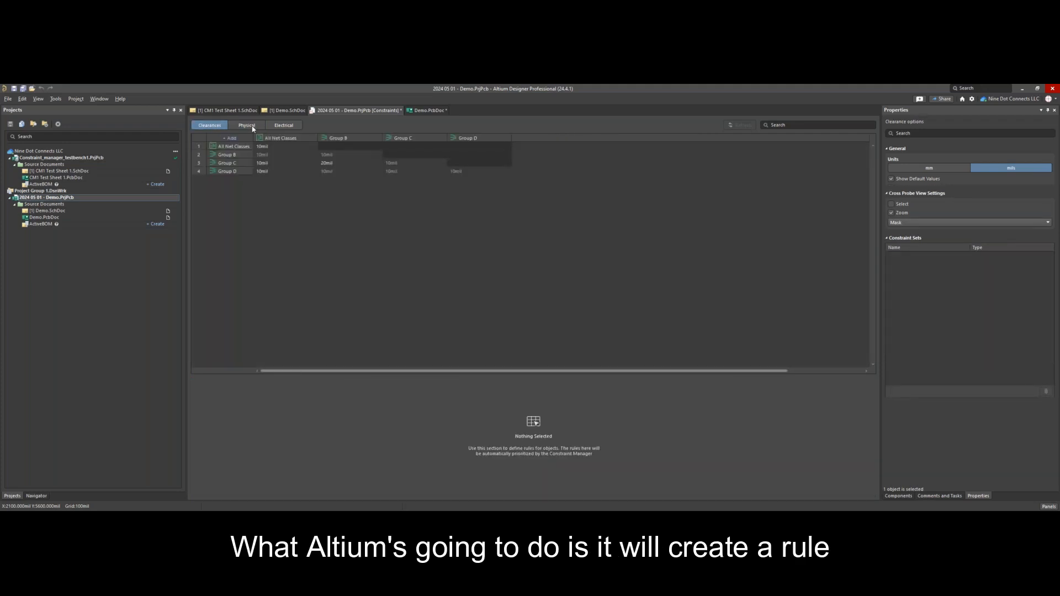
pyautogui.click(252, 126)
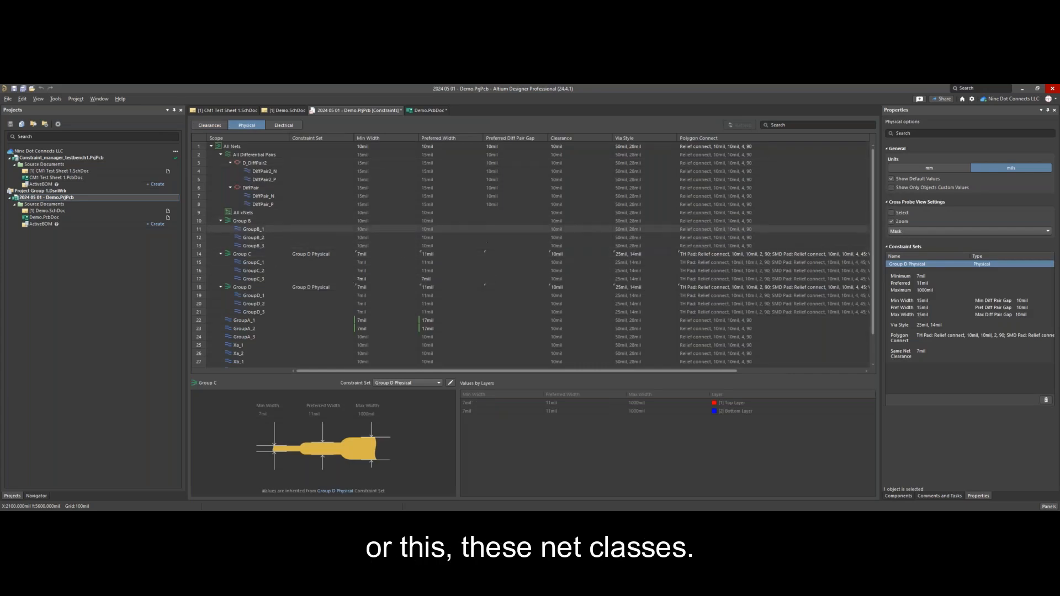
pyautogui.click(202, 126)
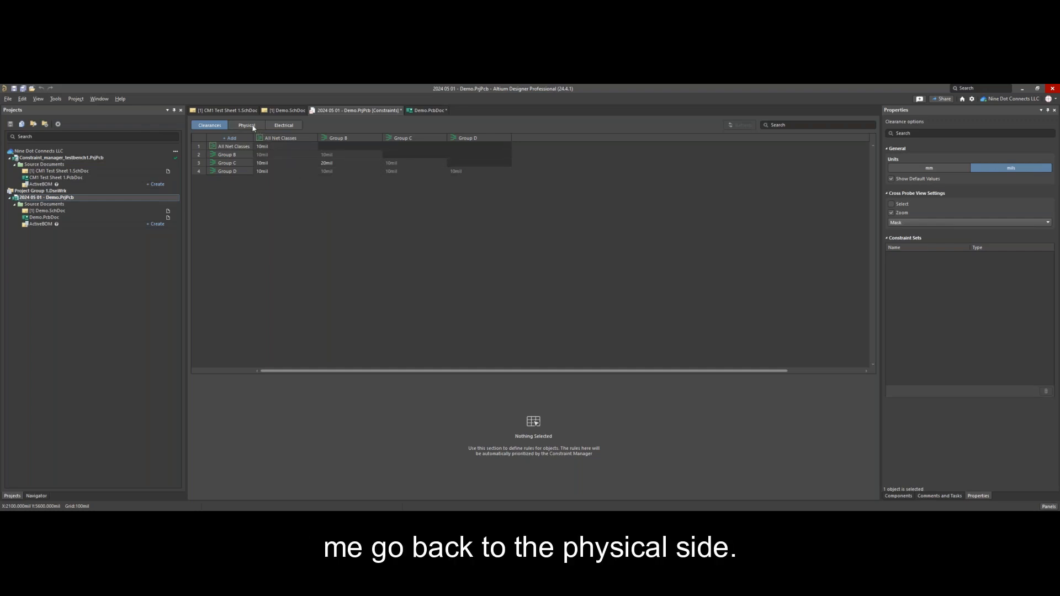
# Step: Cross-probe the net GroupD_1 from the physical constraints to the schematic and return to the project constraints
pyautogui.click(252, 127)
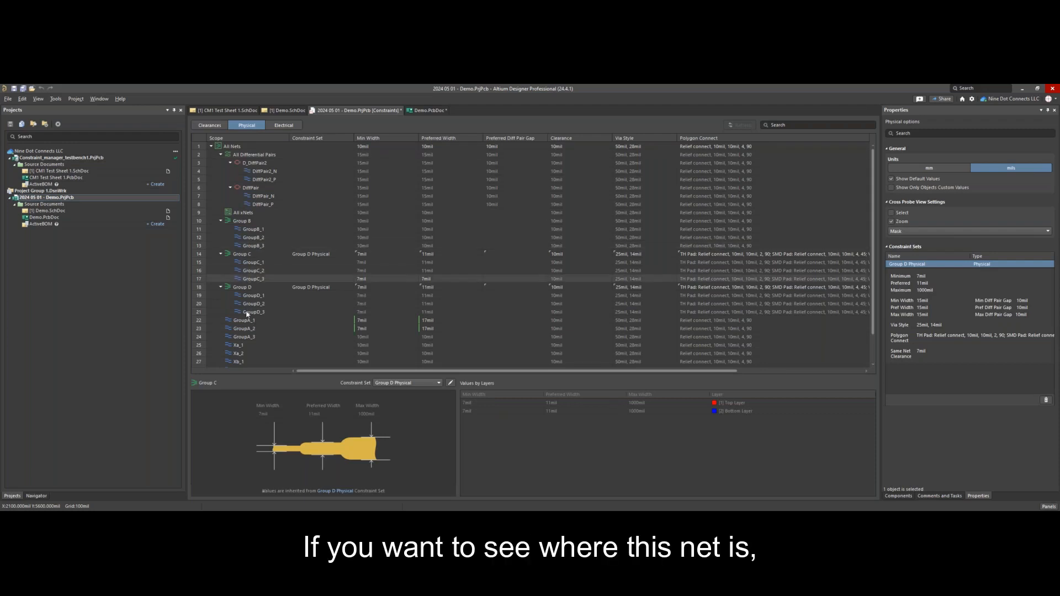
pyautogui.rightClick(253, 297)
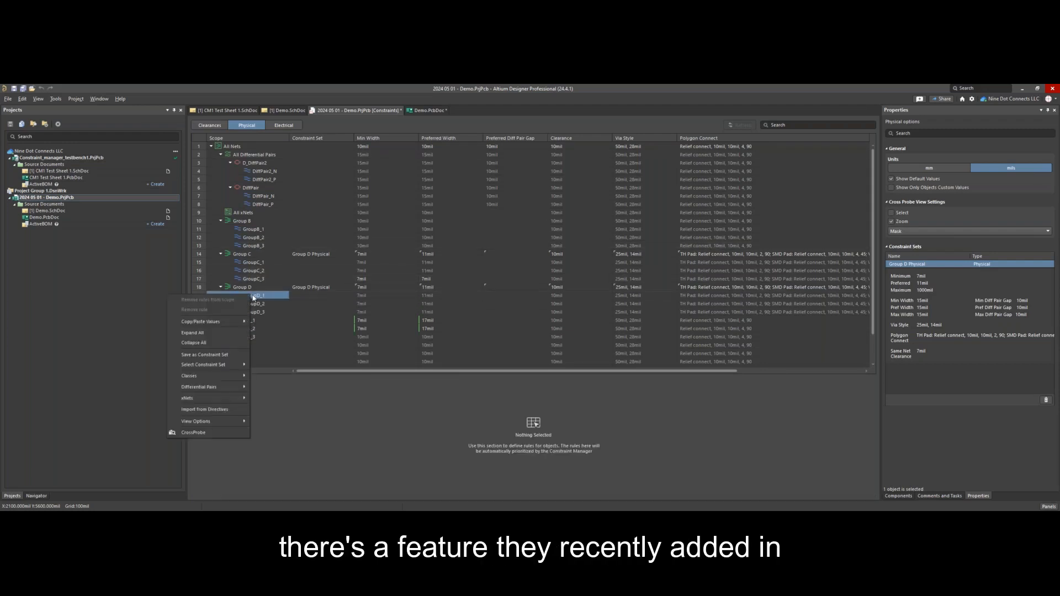
pyautogui.click(213, 433)
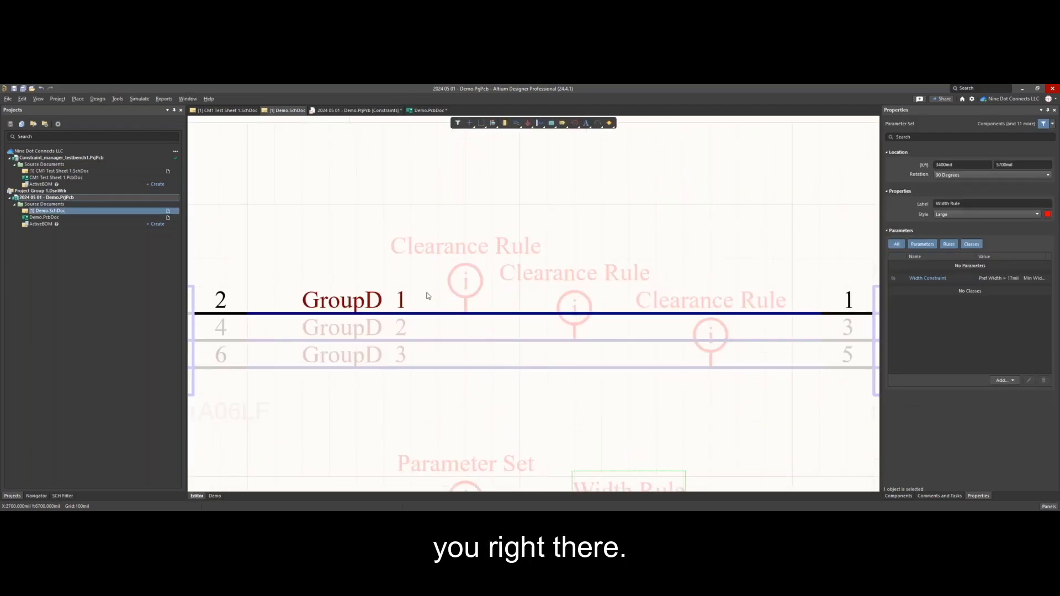
pyautogui.click(340, 112)
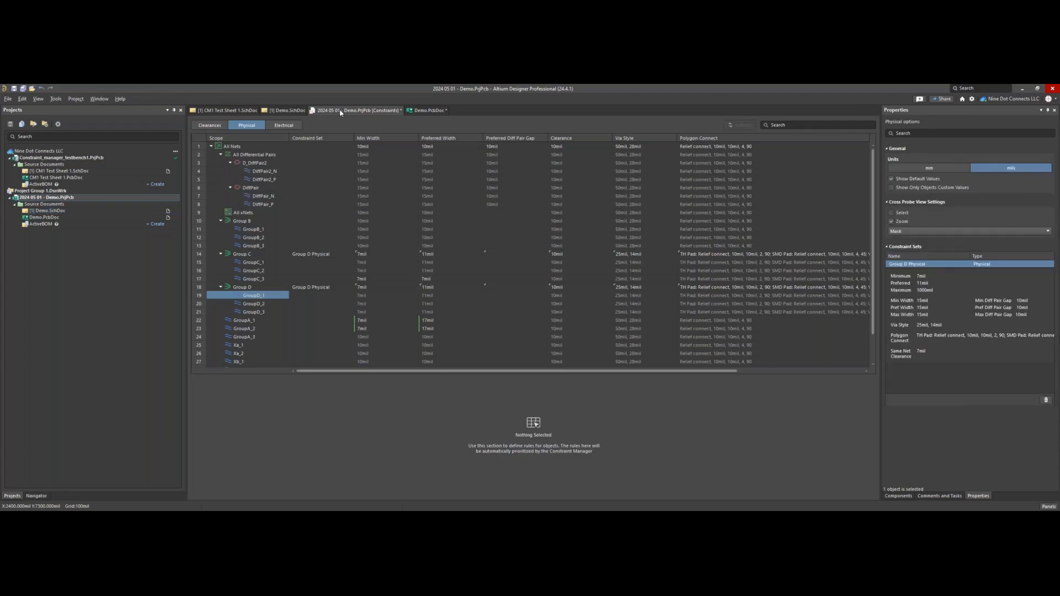
# Step: Save the project constraints, switch their units to millimetres, and save the constraints again
pyautogui.rightClick(340, 112)
pyautogui.click(364, 162)
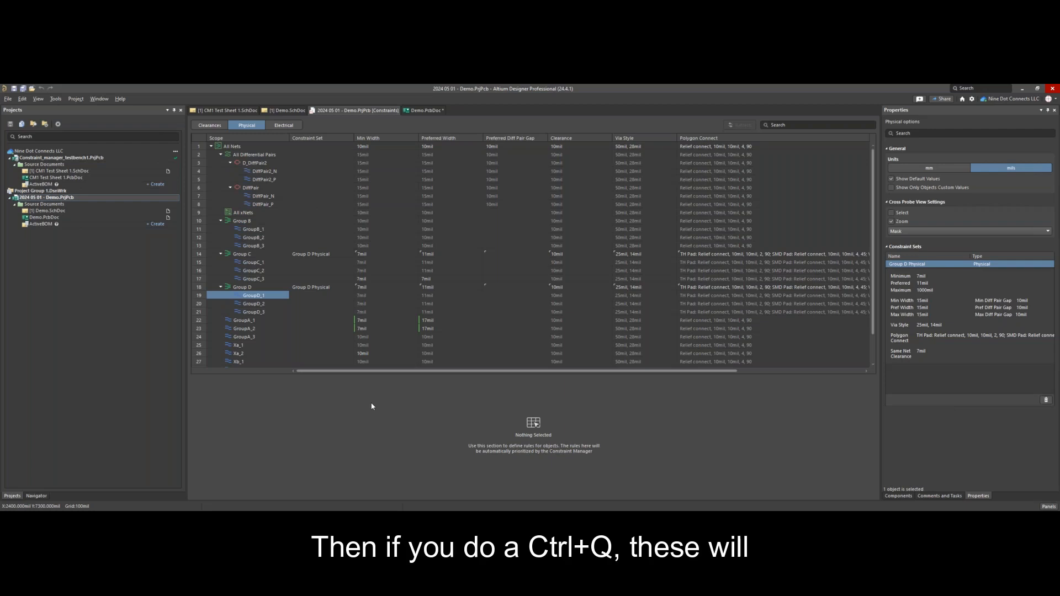
pyautogui.hotkey('ctrl', 'q')
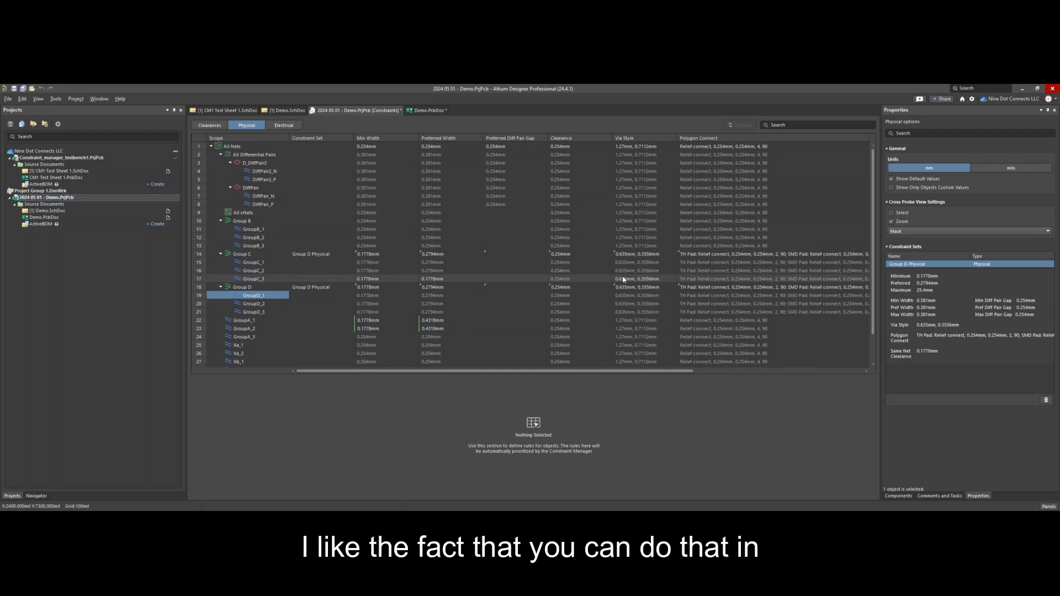
pyautogui.rightClick(372, 110)
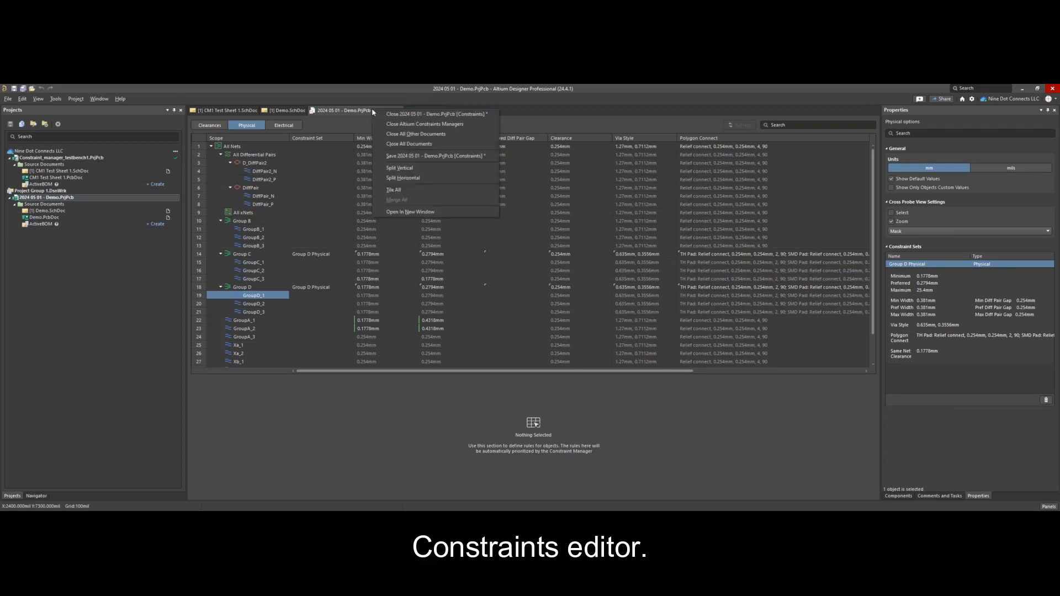
pyautogui.click(408, 156)
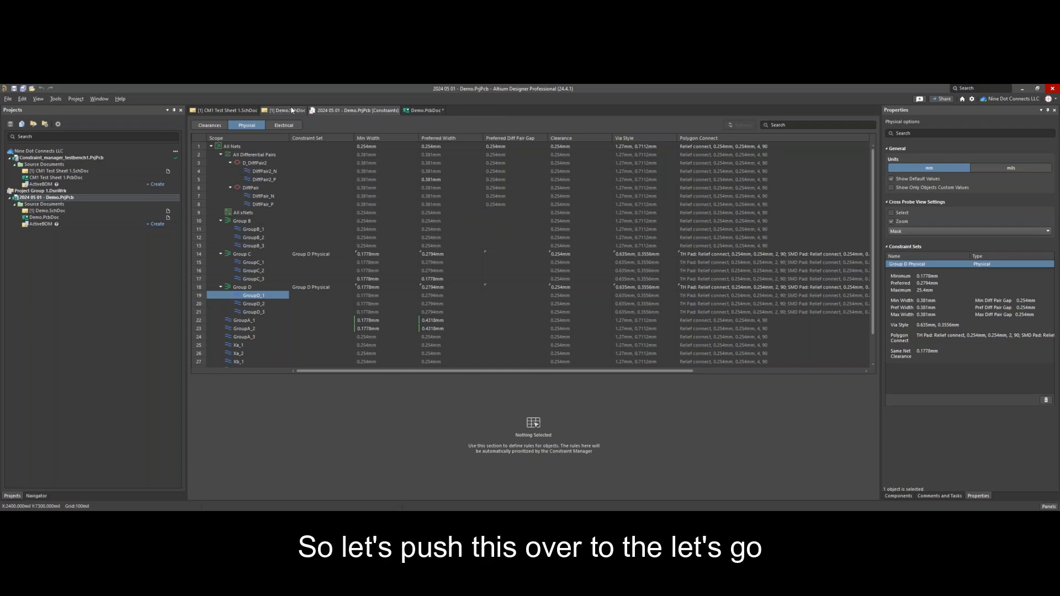
# Step: Update Demo.PcbDoc from the schematic, reviewing and executing all changes in the Engineering Change Order
pyautogui.click(292, 109)
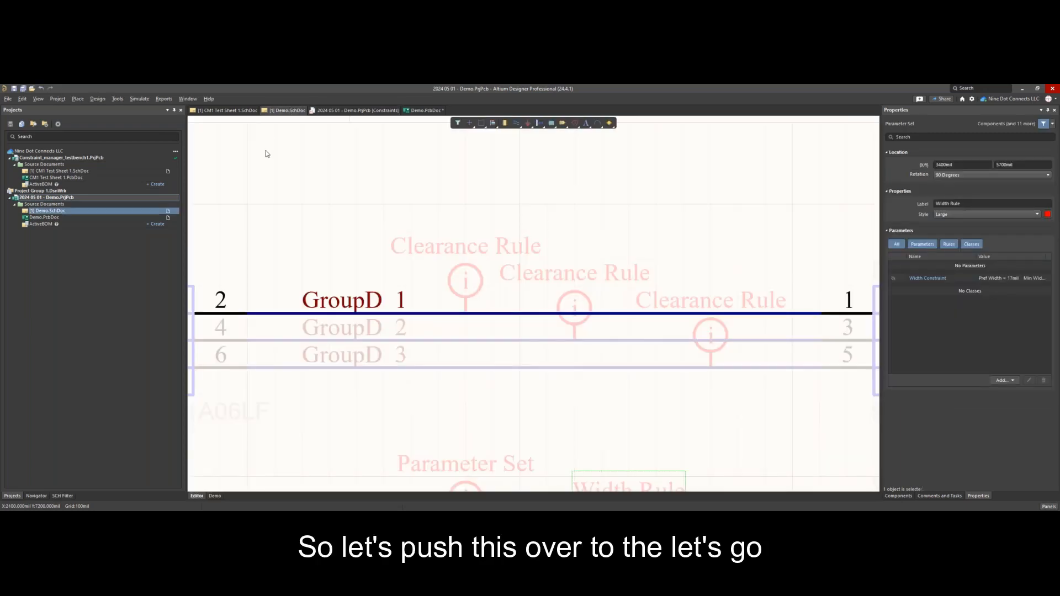
pyautogui.click(99, 101)
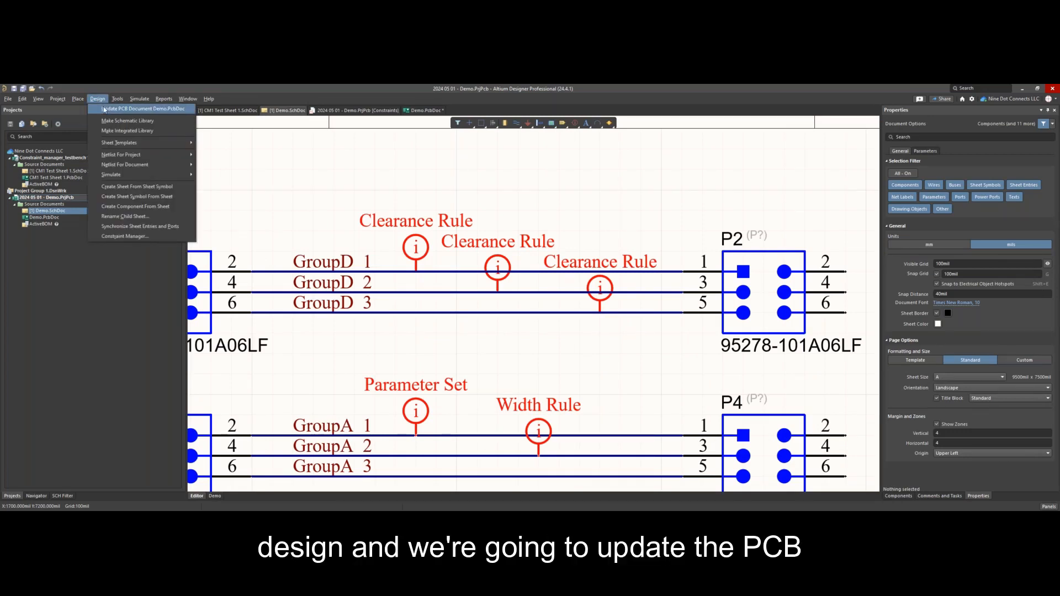
pyautogui.click(105, 109)
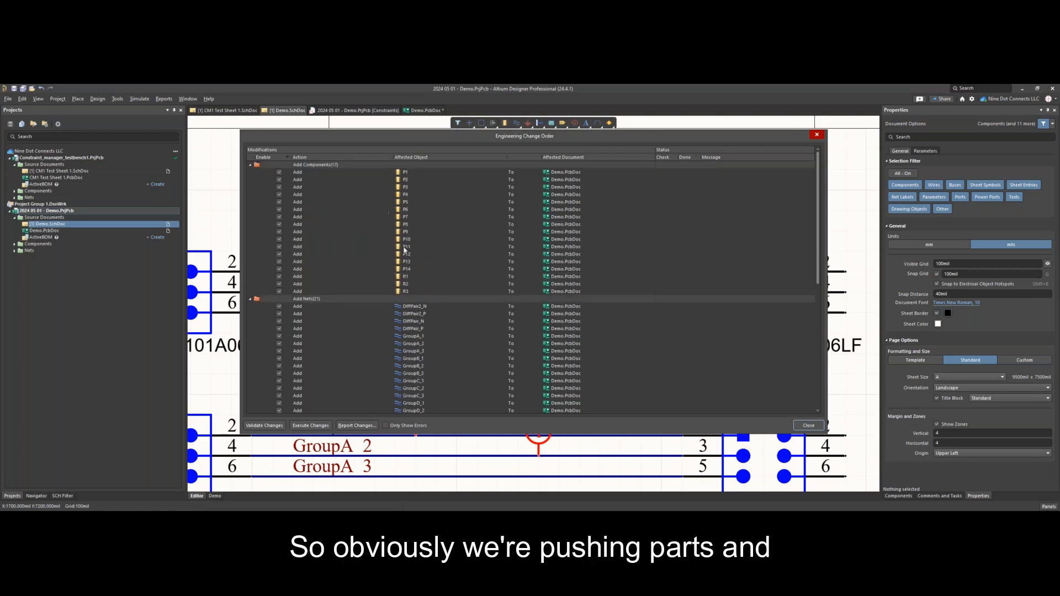
pyautogui.scroll(-9, 387, 269)
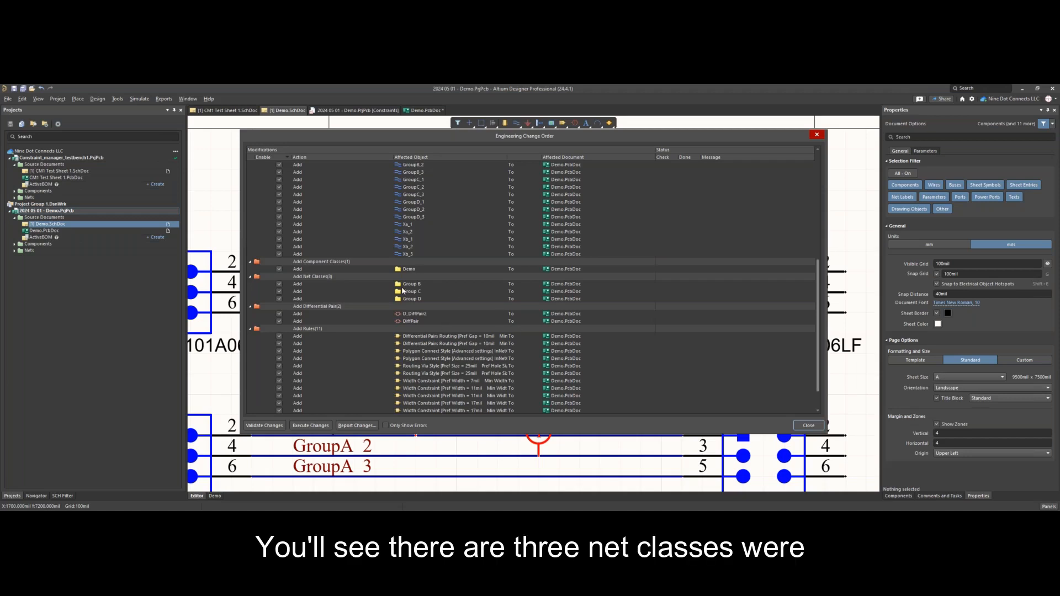
pyautogui.scroll(-2, 390, 323)
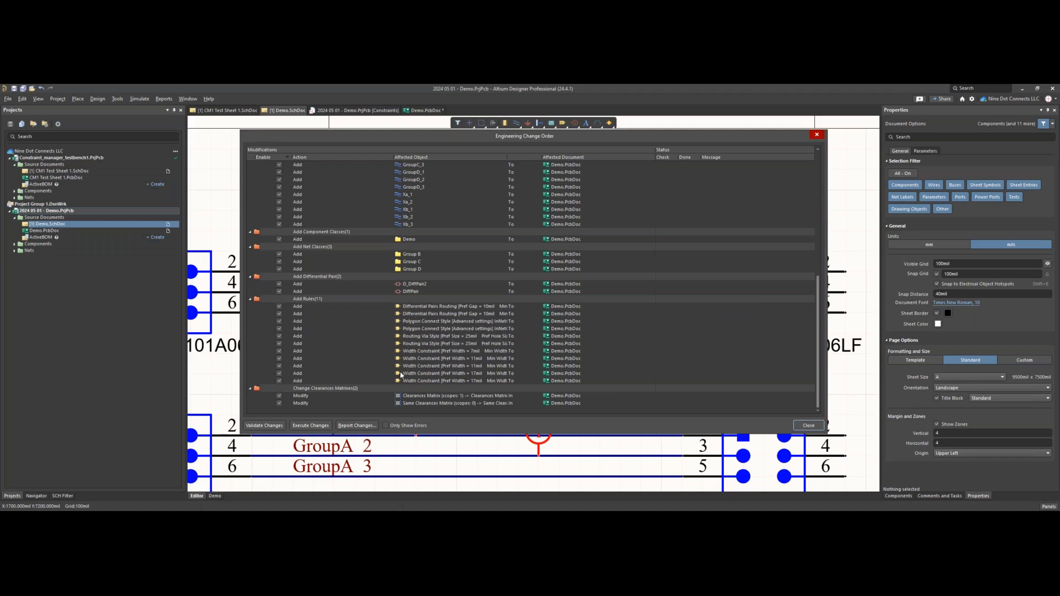
pyautogui.click(310, 424)
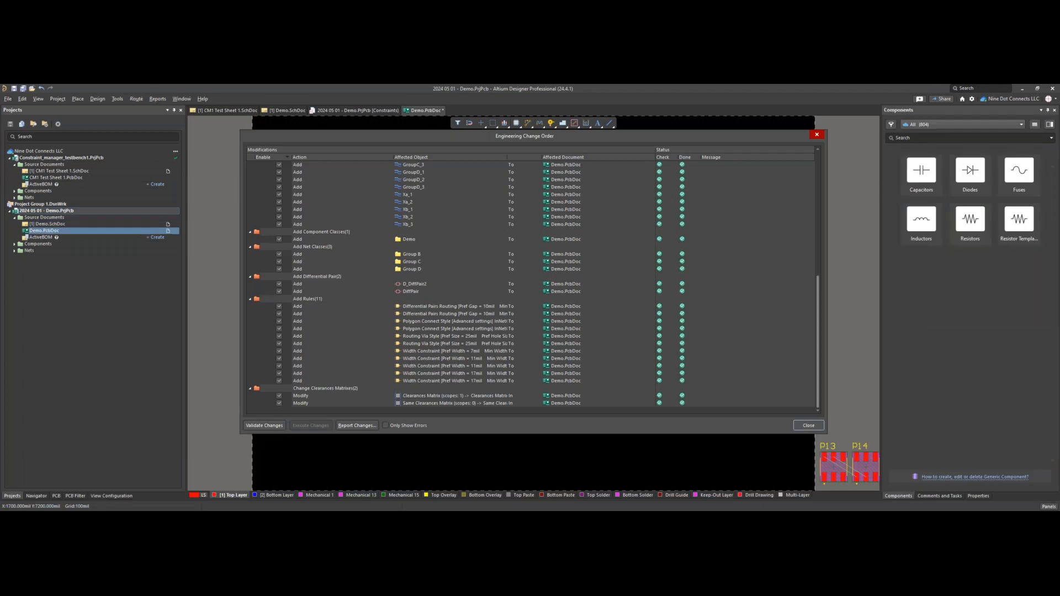
pyautogui.scroll(-3, 575, 341)
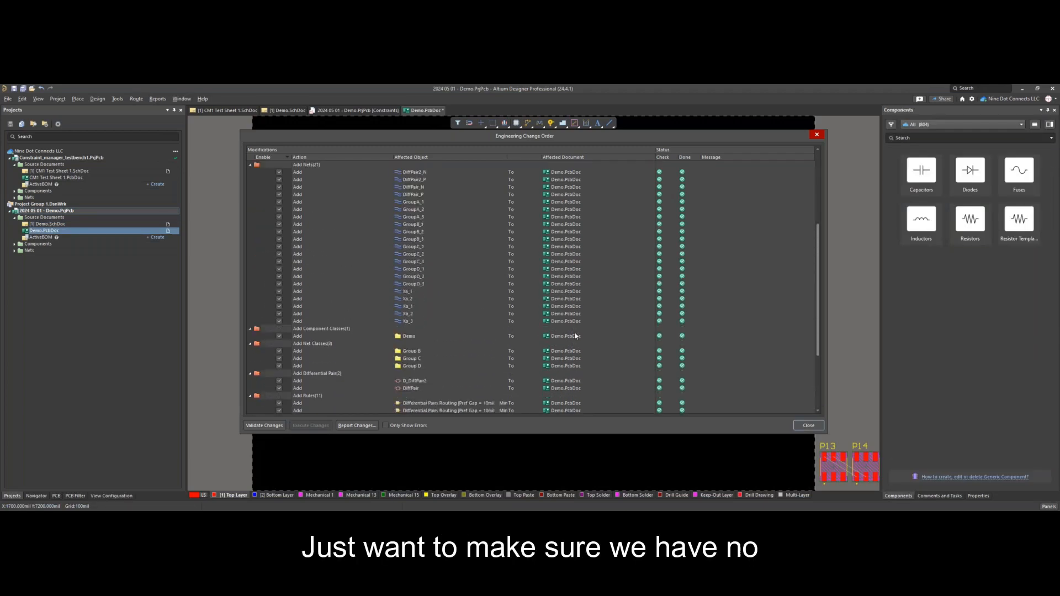
pyautogui.click(808, 425)
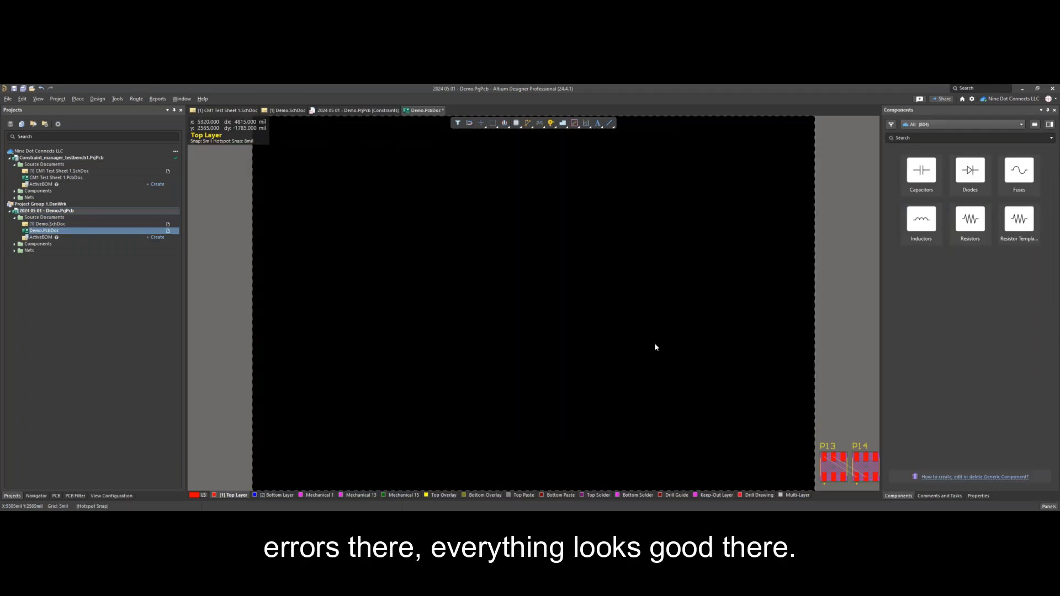
pyautogui.keyDown('ctrl'); pyautogui.scroll(-2, 686, 318); pyautogui.keyUp('ctrl')
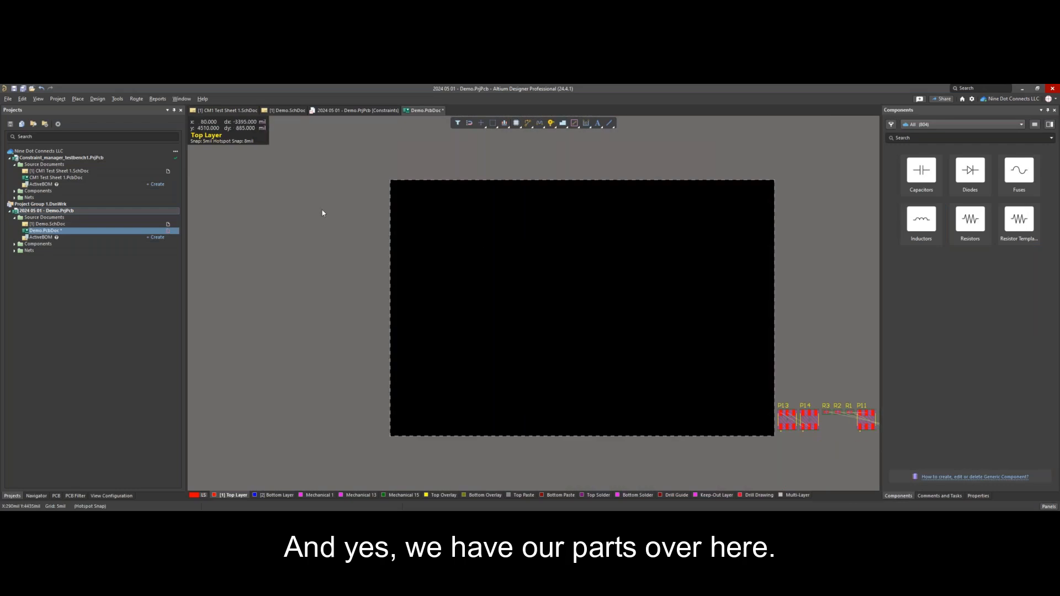
# Step: Open the Constraint Manager for Demo.PcbDoc and split it vertically beside the project constraints
pyautogui.click(97, 100)
pyautogui.click(105, 132)
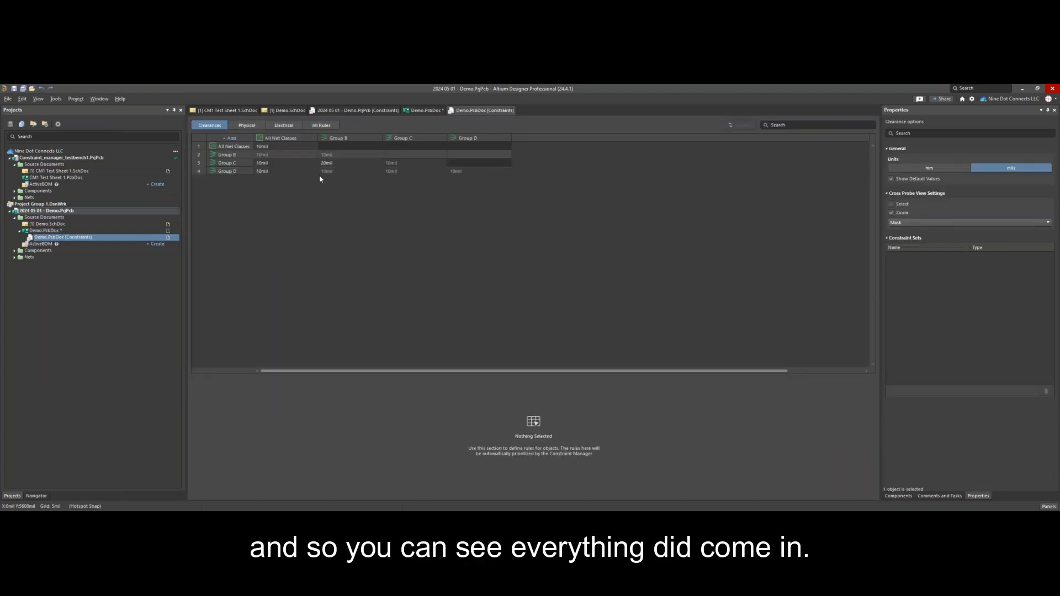
pyautogui.rightClick(467, 111)
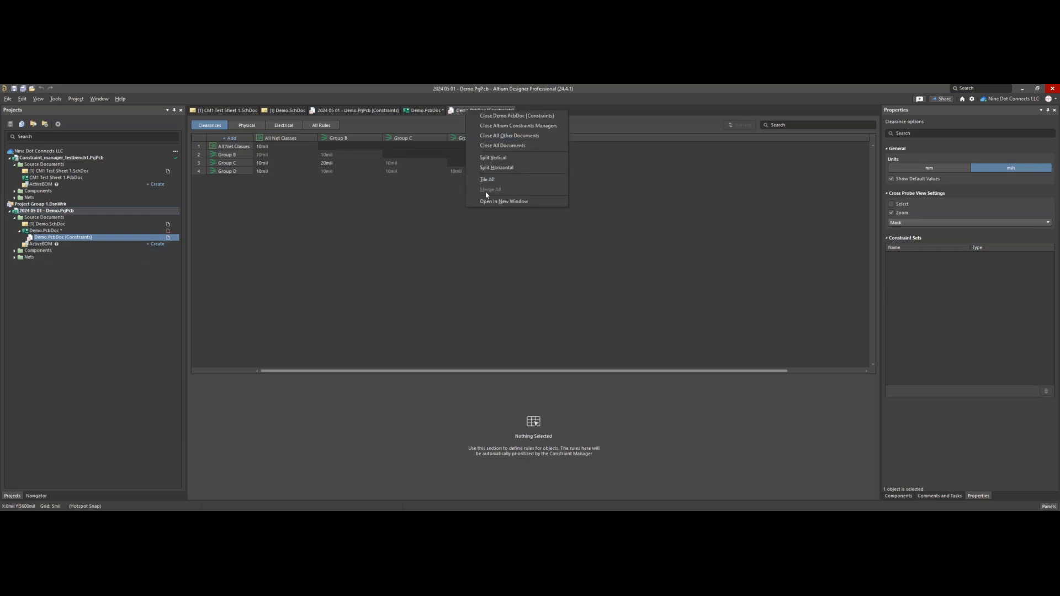
pyautogui.click(498, 158)
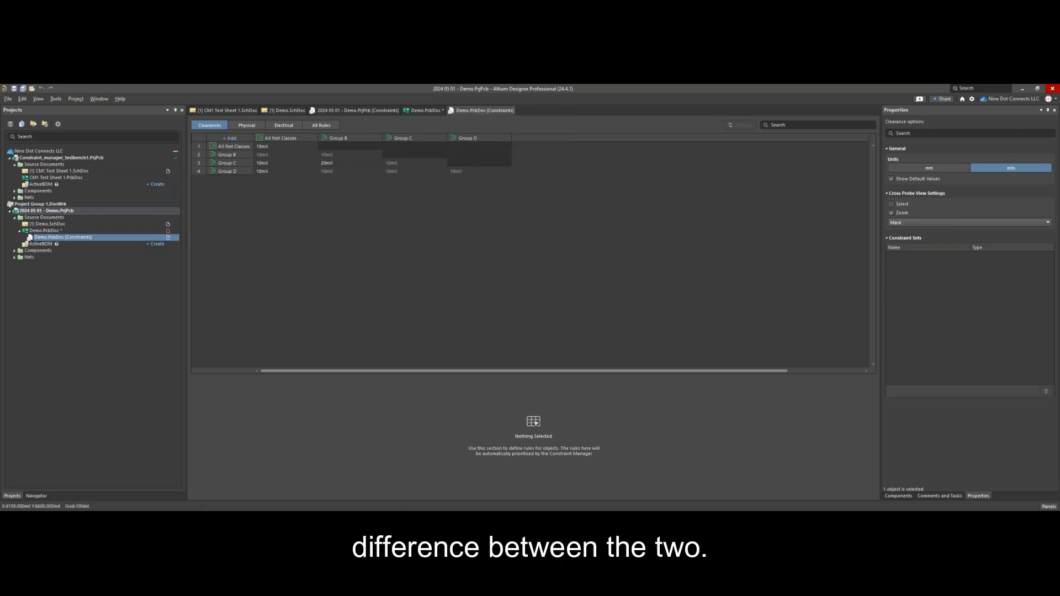
pyautogui.click(340, 110)
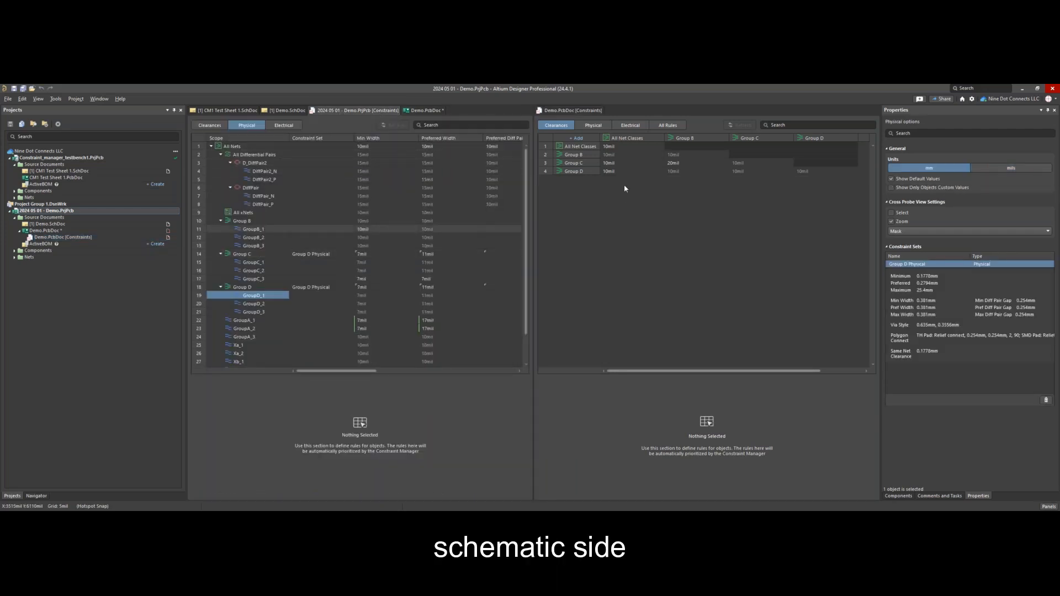
# Step: Expand Group B, Group C, Group D and both differential pairs in the PCB's physical constraints to compare them with the project's
pyautogui.click(601, 126)
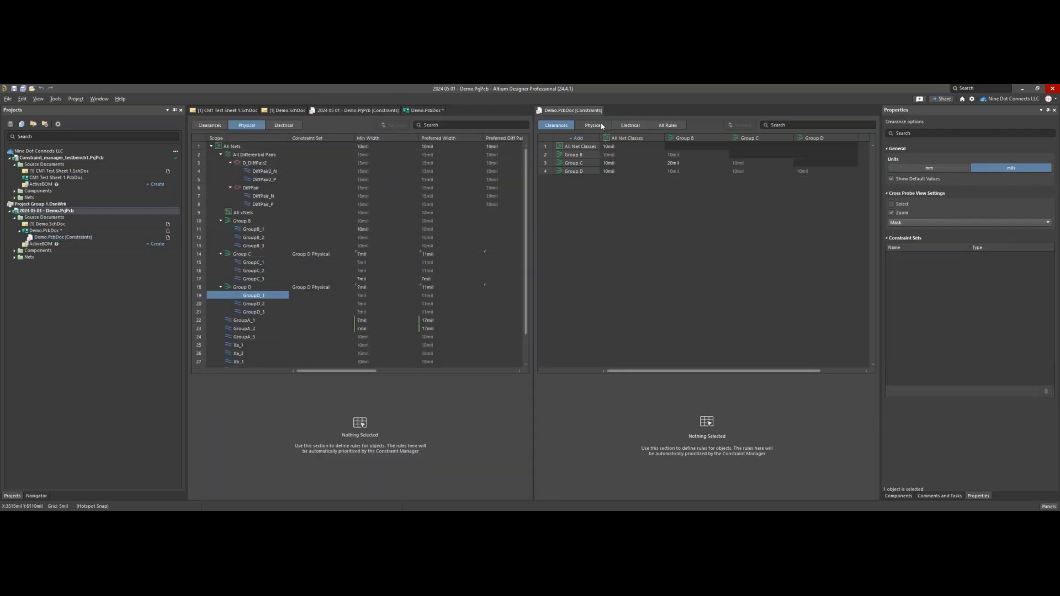
pyautogui.click(601, 126)
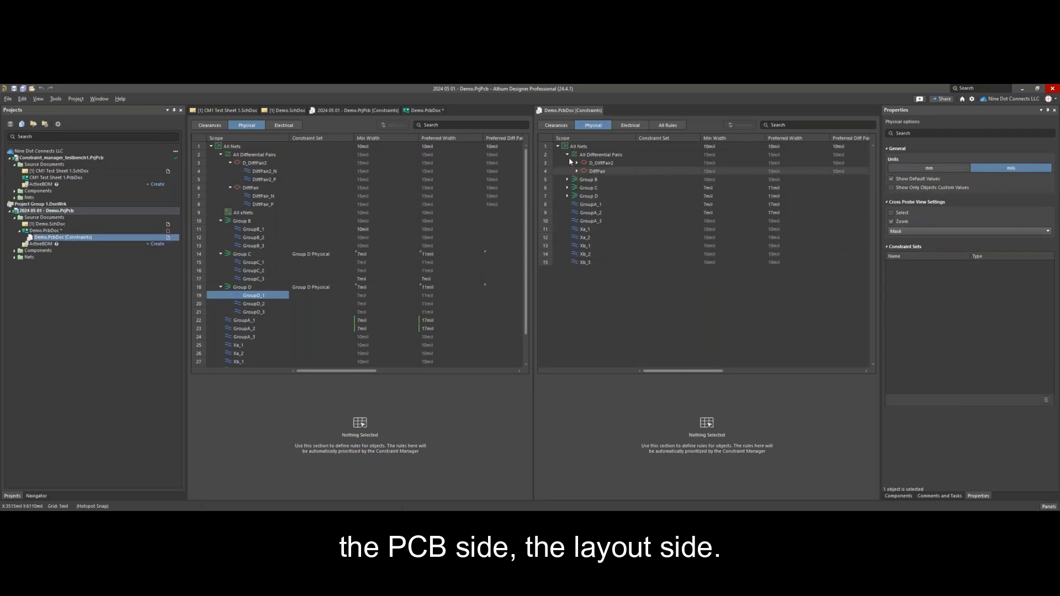
pyautogui.click(567, 180)
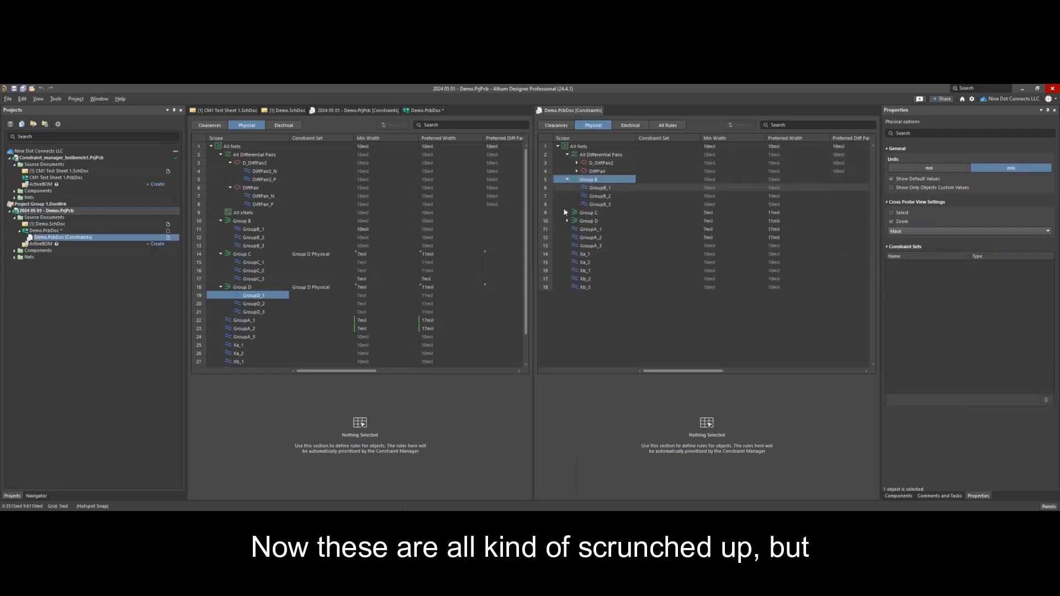
pyautogui.click(567, 212)
pyautogui.click(568, 246)
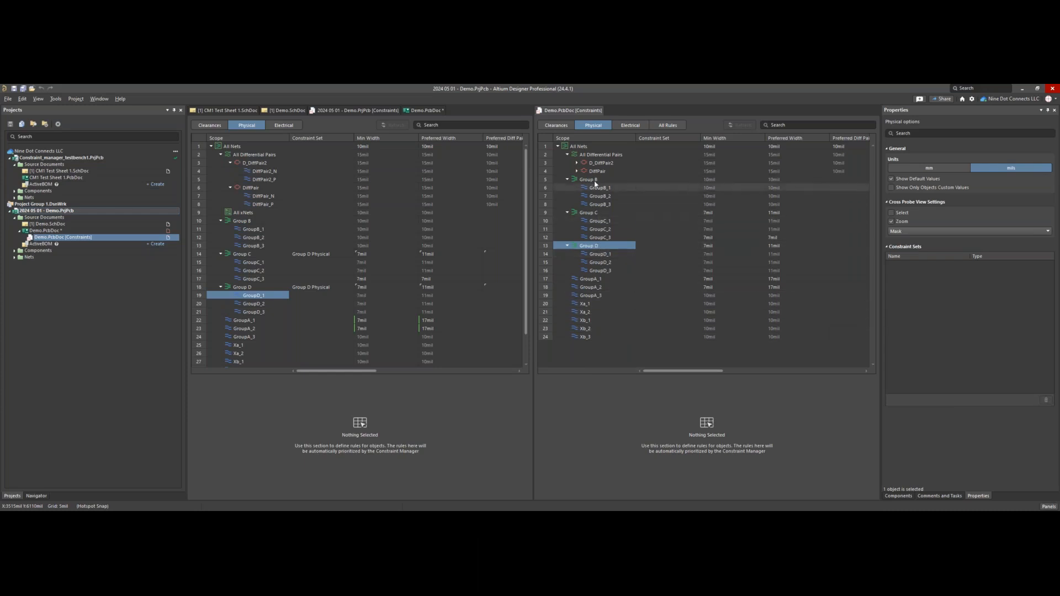
pyautogui.click(577, 163)
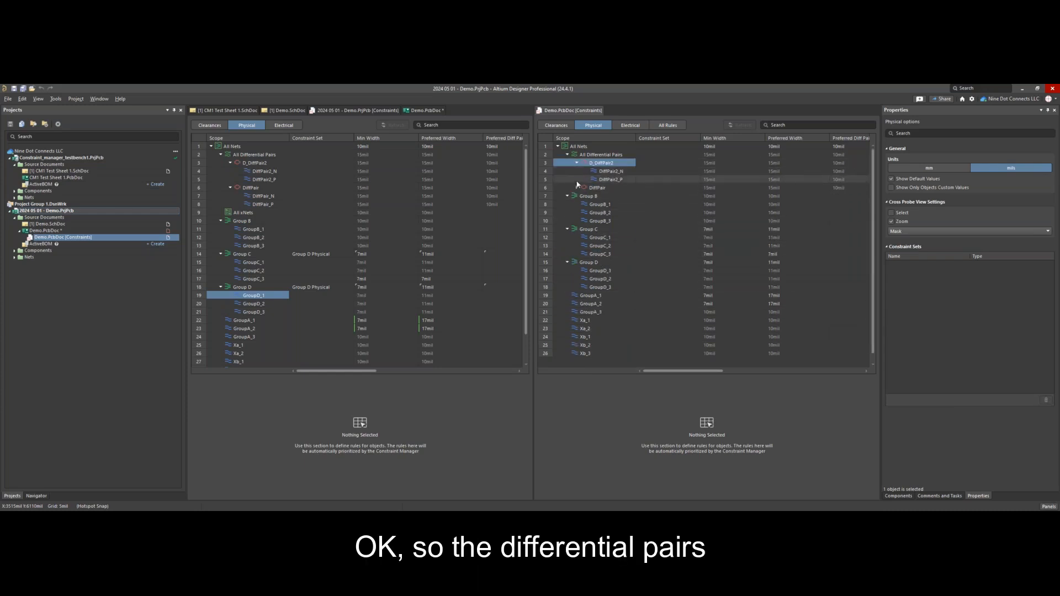
pyautogui.click(577, 187)
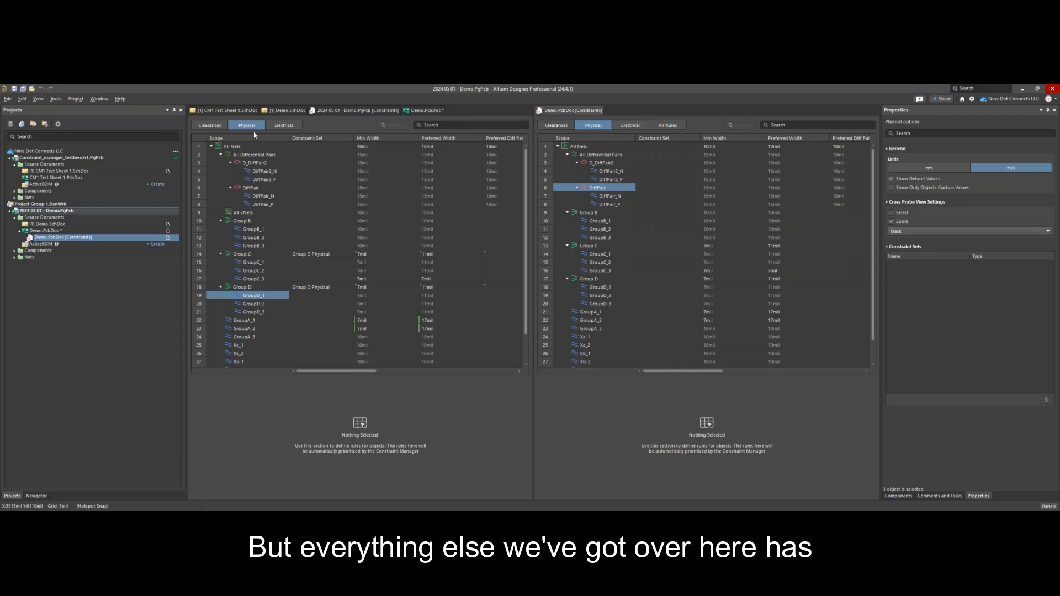
# Step: Compare the clearance and electrical constraints of the project and the PCB, and examine the PCB's routing width rules
pyautogui.click(203, 126)
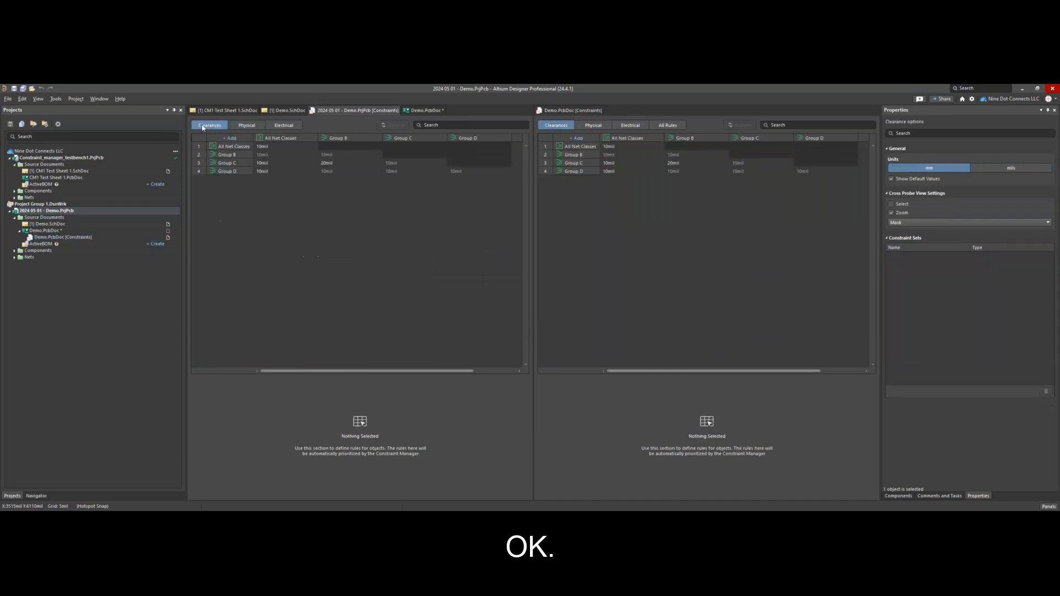
pyautogui.click(635, 126)
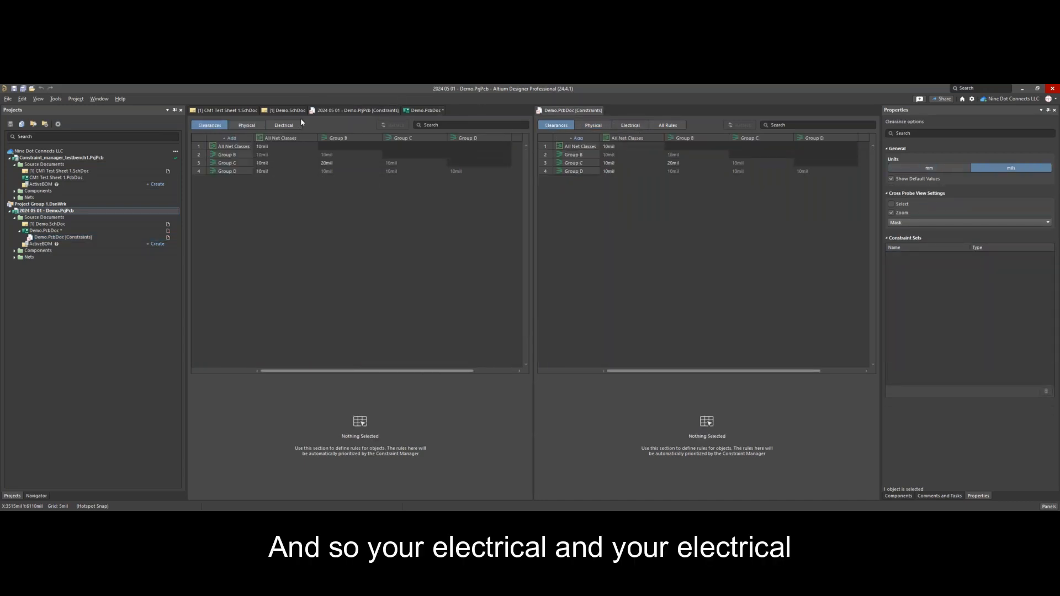
pyautogui.click(284, 127)
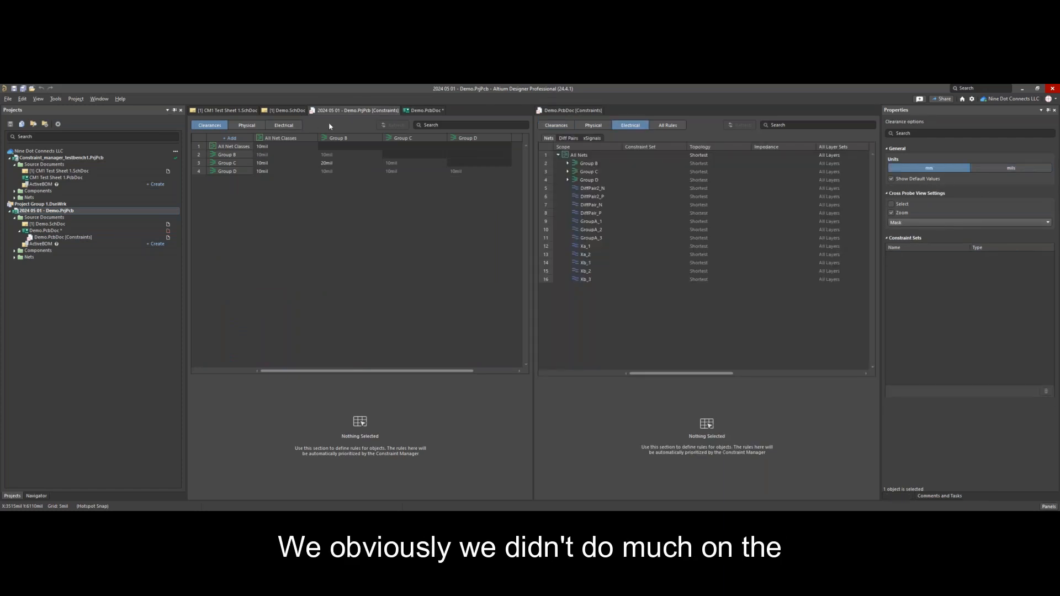
pyautogui.click(668, 126)
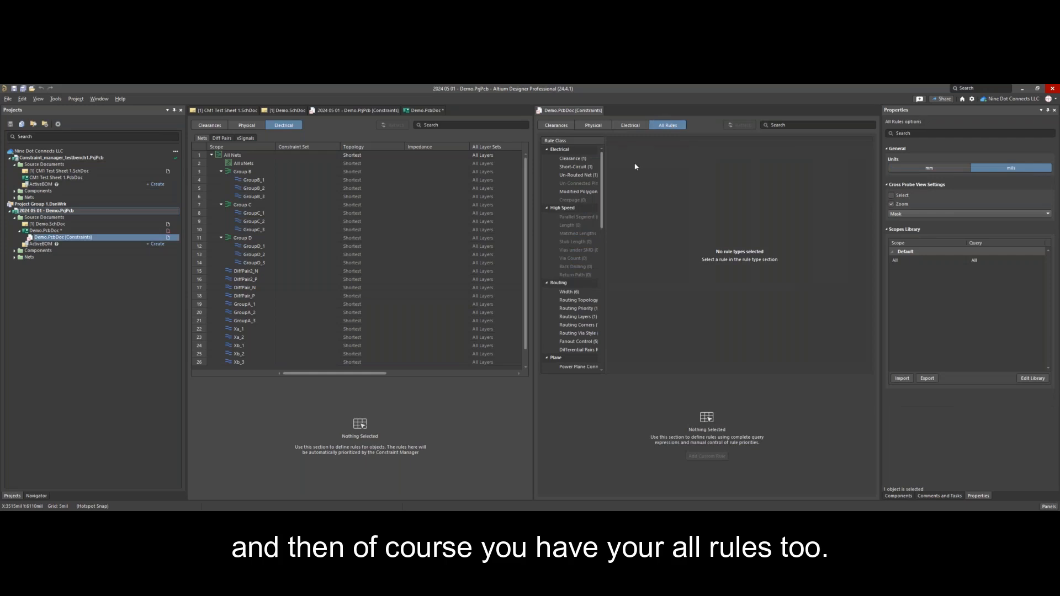
pyautogui.click(569, 292)
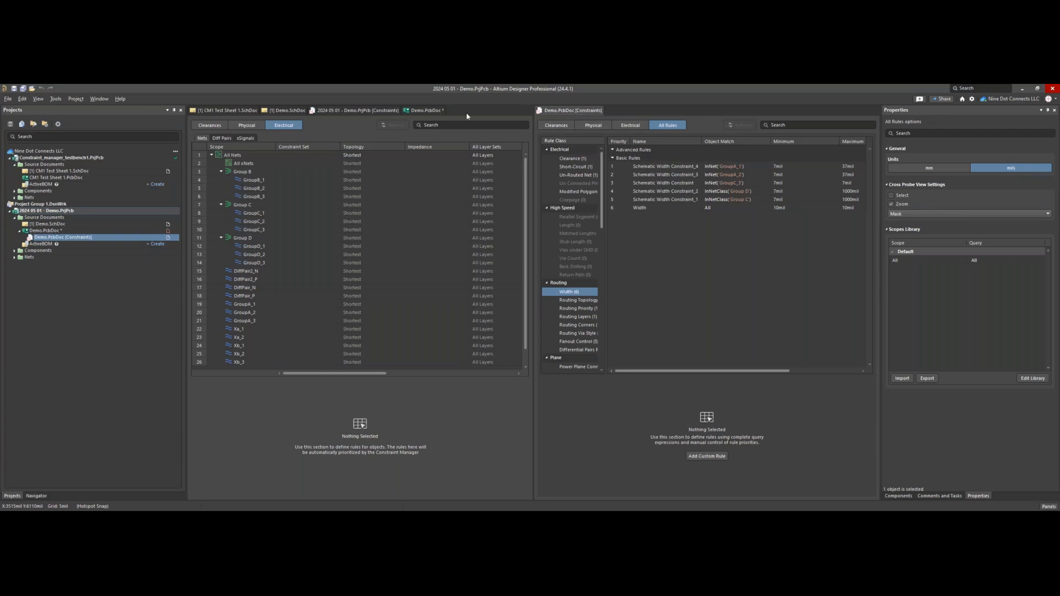
pyautogui.click(413, 111)
pyautogui.click(98, 99)
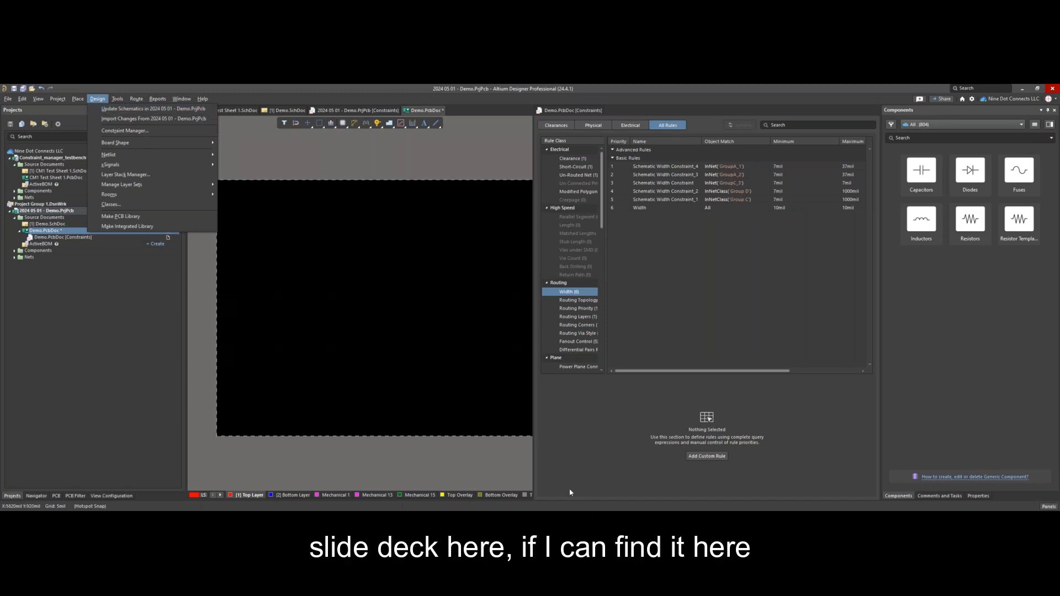
# Step: Switch to PowerPoint, start the slide show from the Demo on Altium slide, and advance to the Polling Question slide
pyautogui.hotkey('alt', 'Tab')
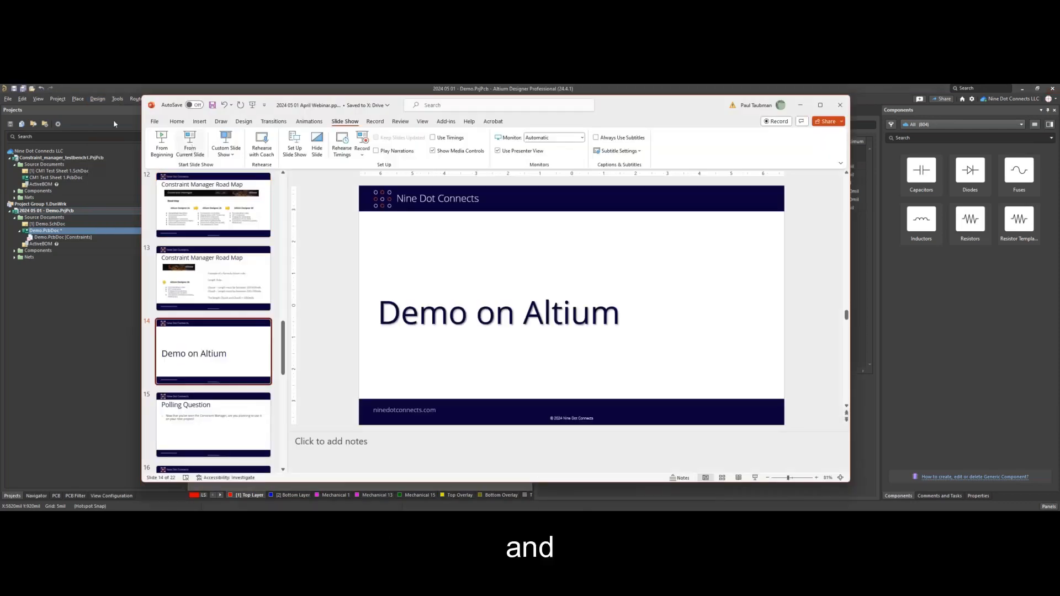
pyautogui.click(187, 145)
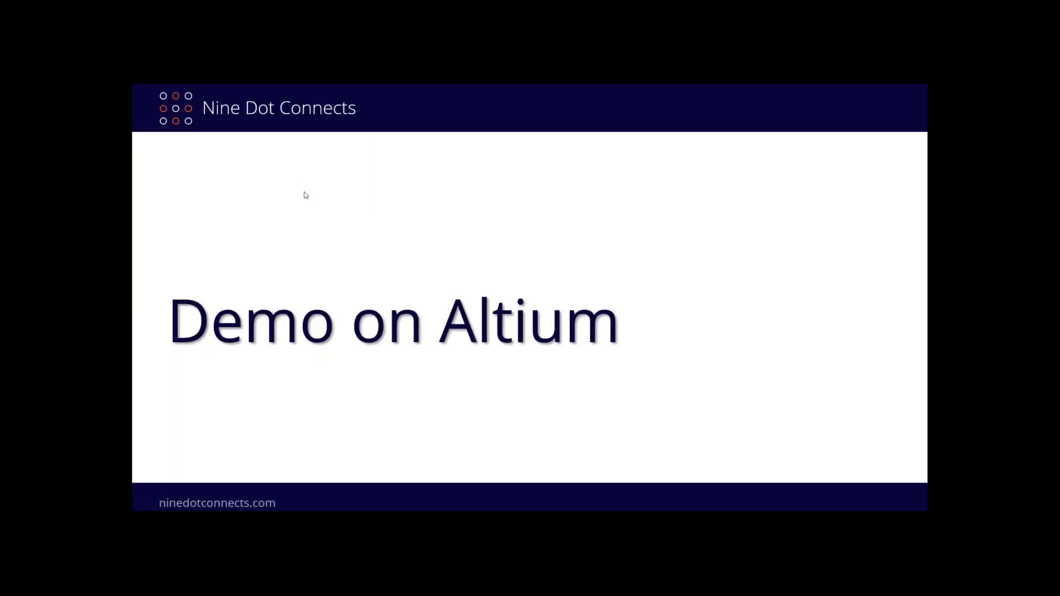
pyautogui.click(304, 193)
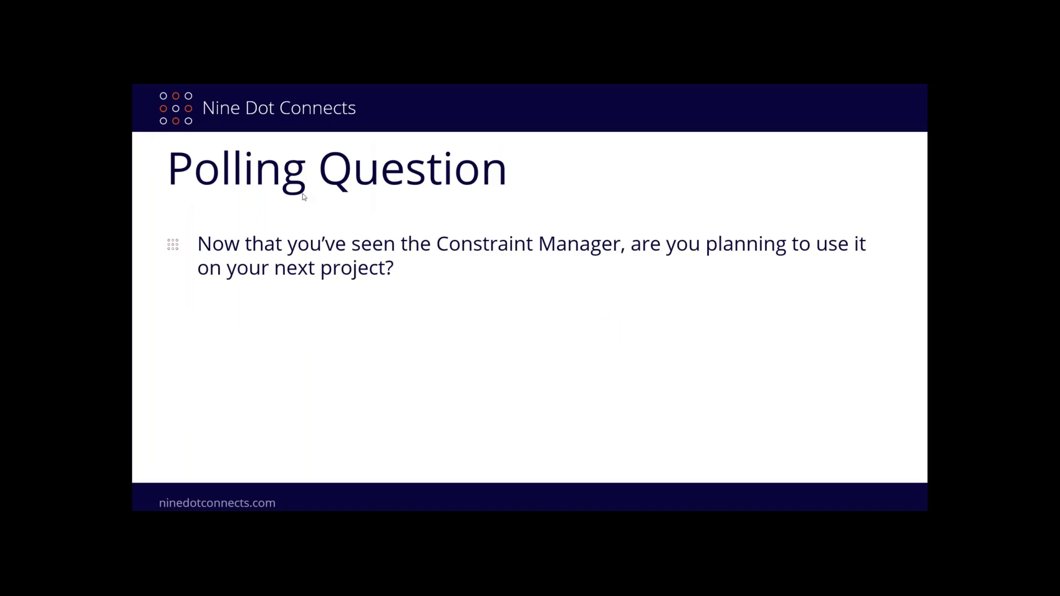